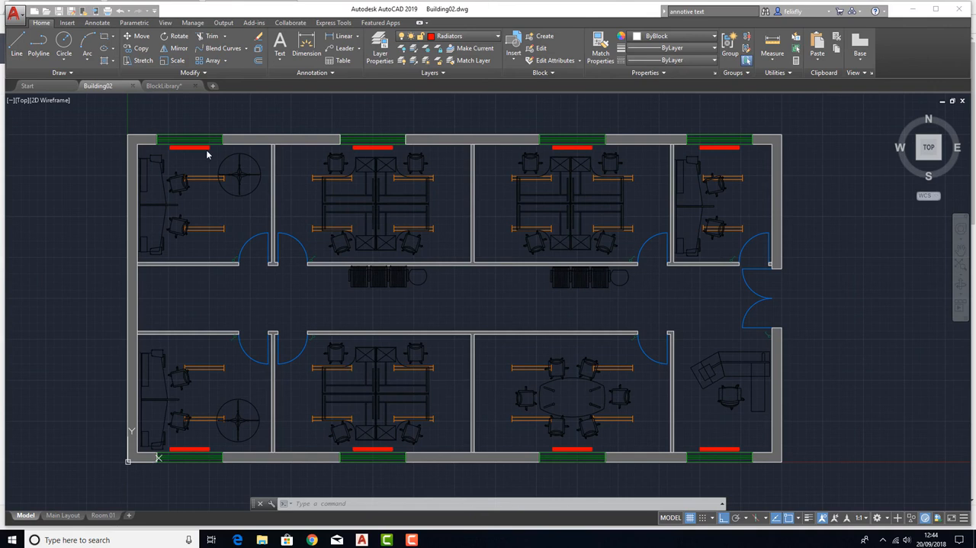
# Open the Room 01 layout and examine the room plan and title block on its sheet
pyautogui.click(104, 516)
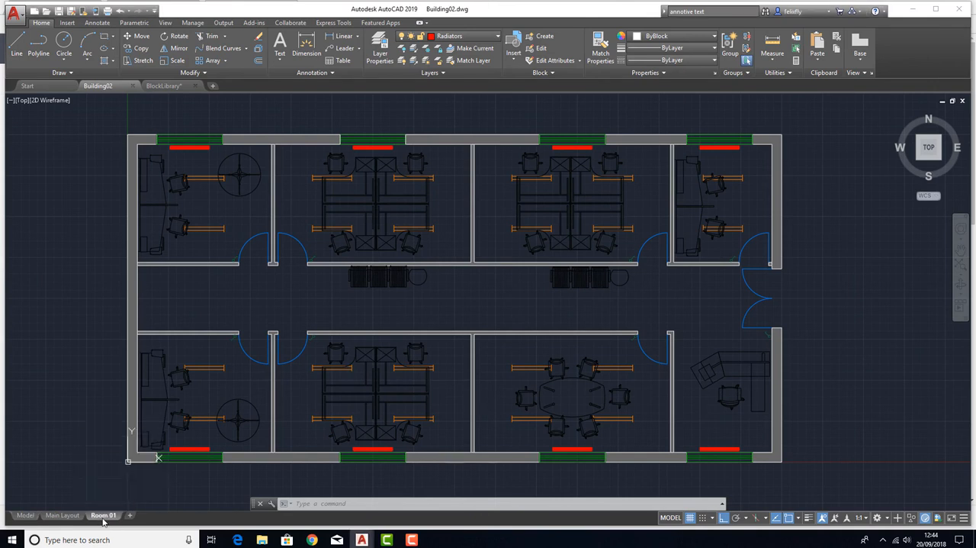
pyautogui.scroll(2, 334, 318)
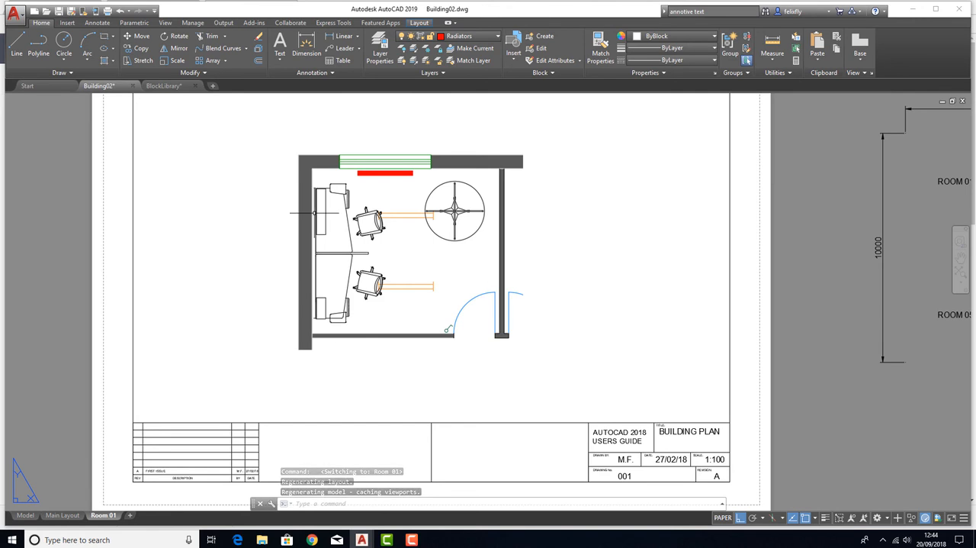
pyautogui.moveTo(396, 251); pyautogui.dragTo(398, 226, button='middle')
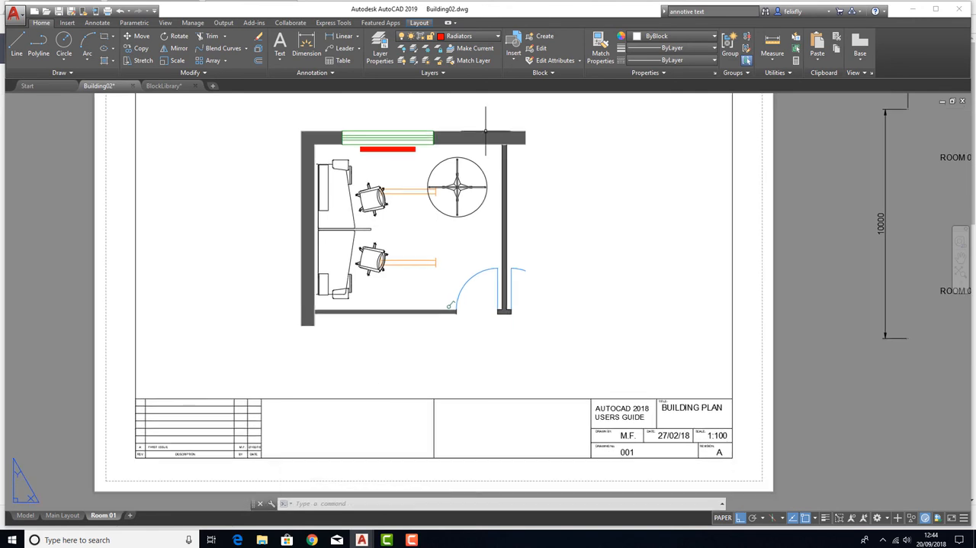
pyautogui.moveTo(425, 267); pyautogui.dragTo(372, 278, button='middle')
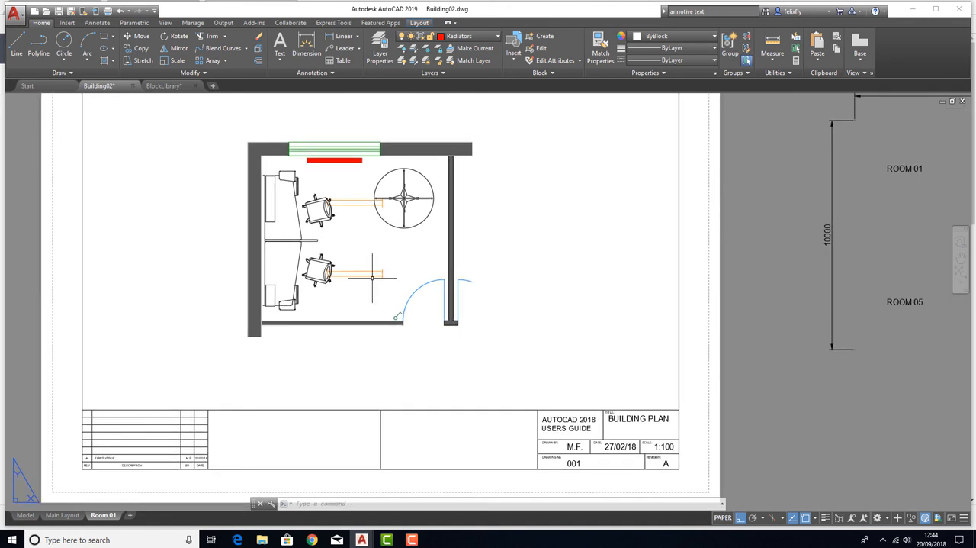
pyautogui.moveTo(357, 206); pyautogui.dragTo(374, 208, button='middle')
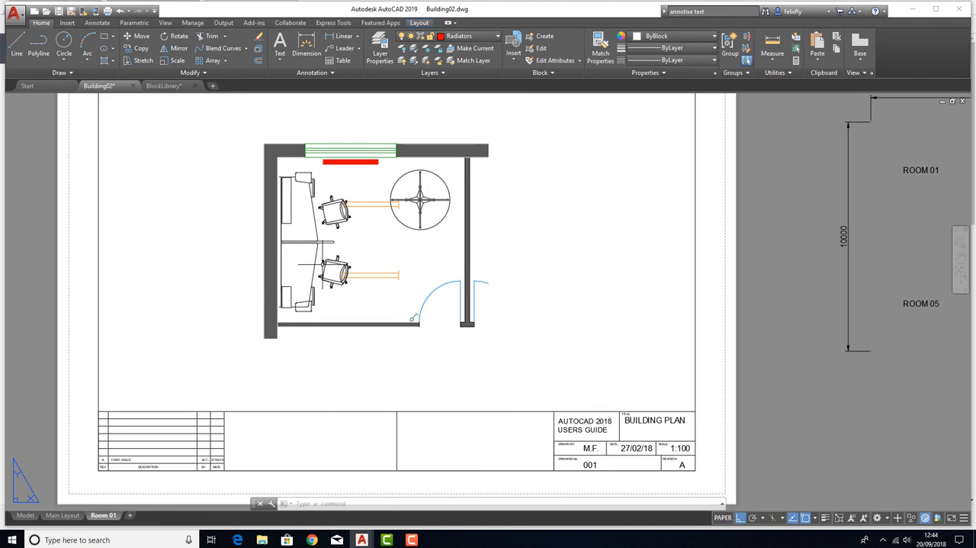
pyautogui.scroll(-2, 356, 225)
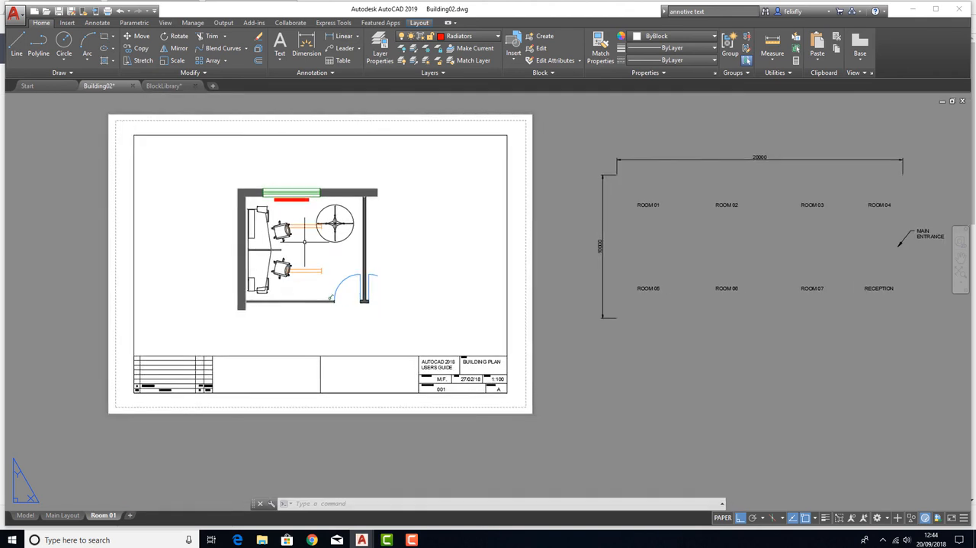
pyautogui.scroll(2, 303, 241)
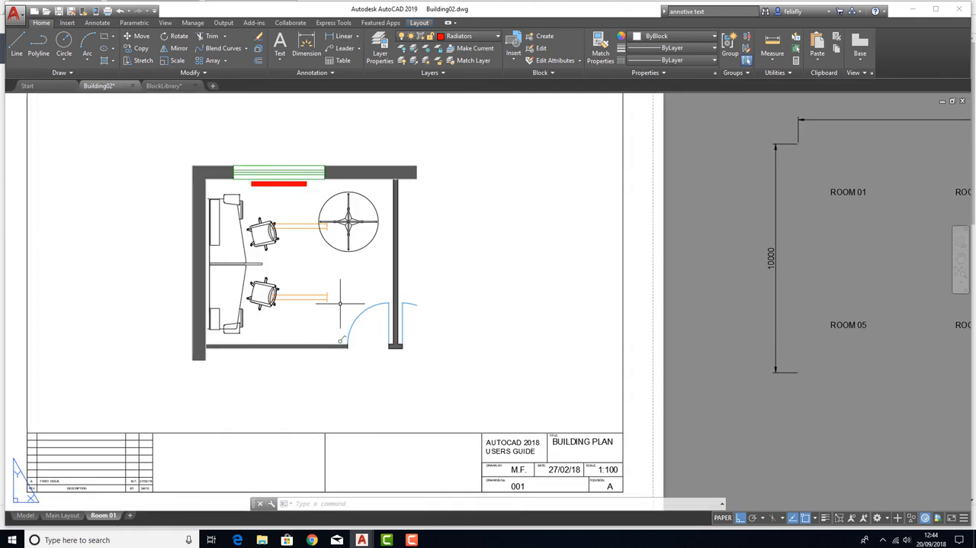
pyautogui.moveTo(302, 283); pyautogui.dragTo(310, 279, button='middle')
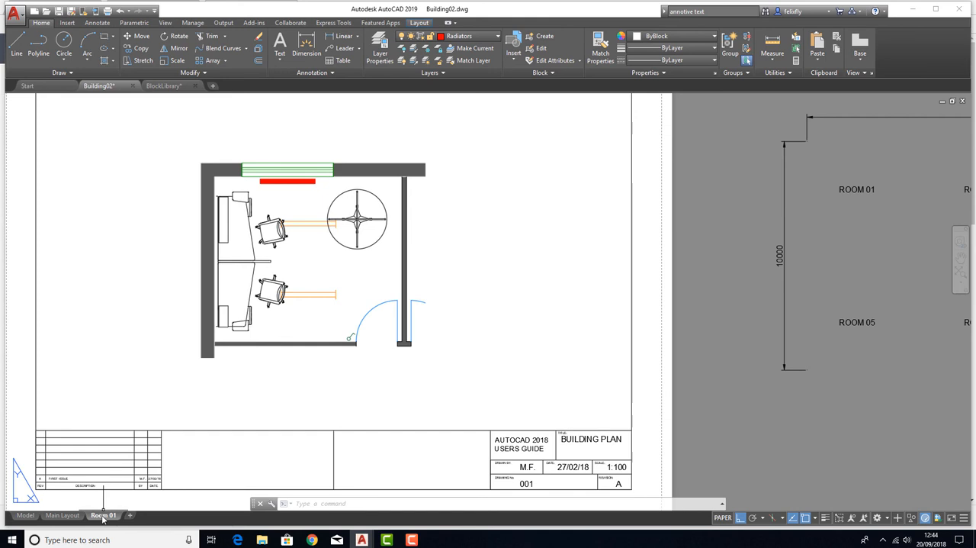
# Rename the Room 01 layout as "Room 01 Furniture"
pyautogui.moveTo(103, 517)
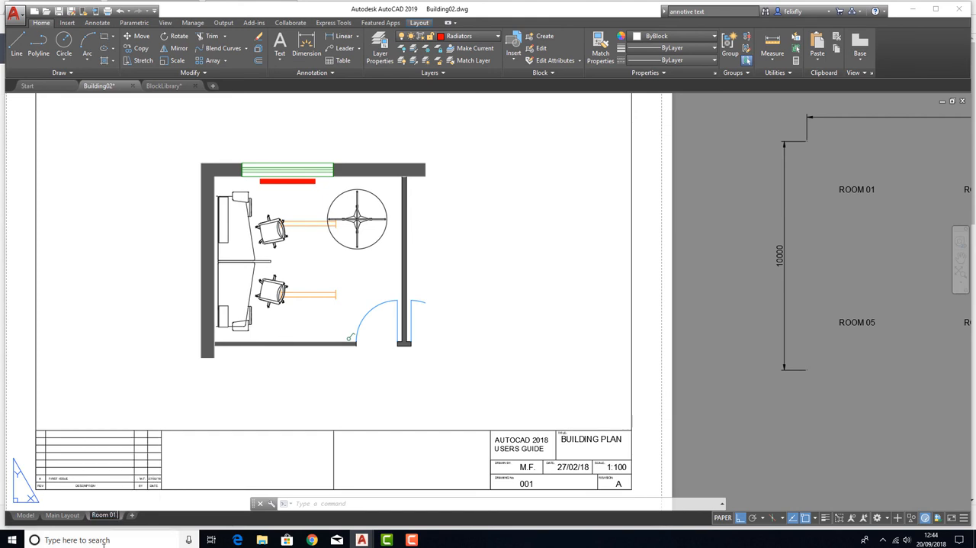
pyautogui.write('un')
pyautogui.press('BackSpace')
pyautogui.press('BackSpace')
pyautogui.write('rnitu')
pyautogui.press('Return')
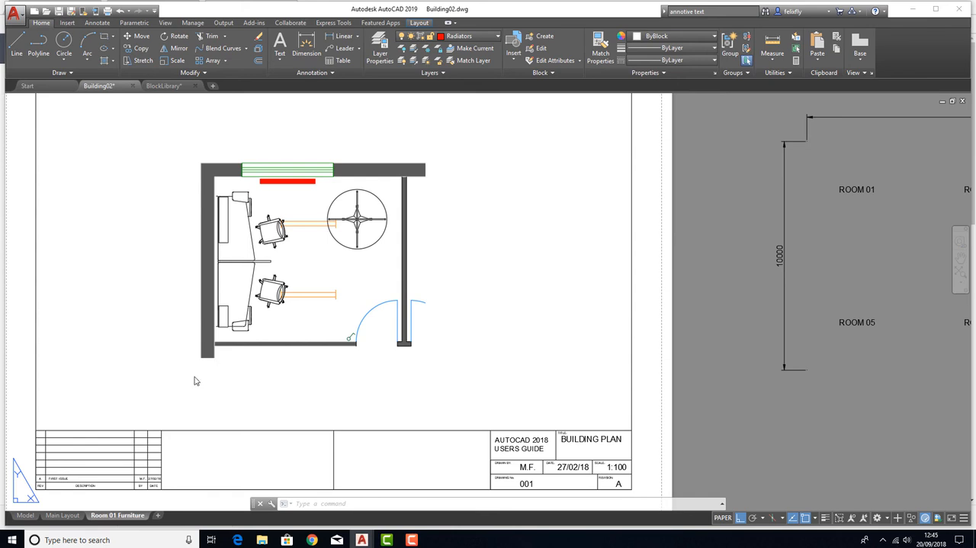
pyautogui.click(473, 321)
pyautogui.press('Escape')
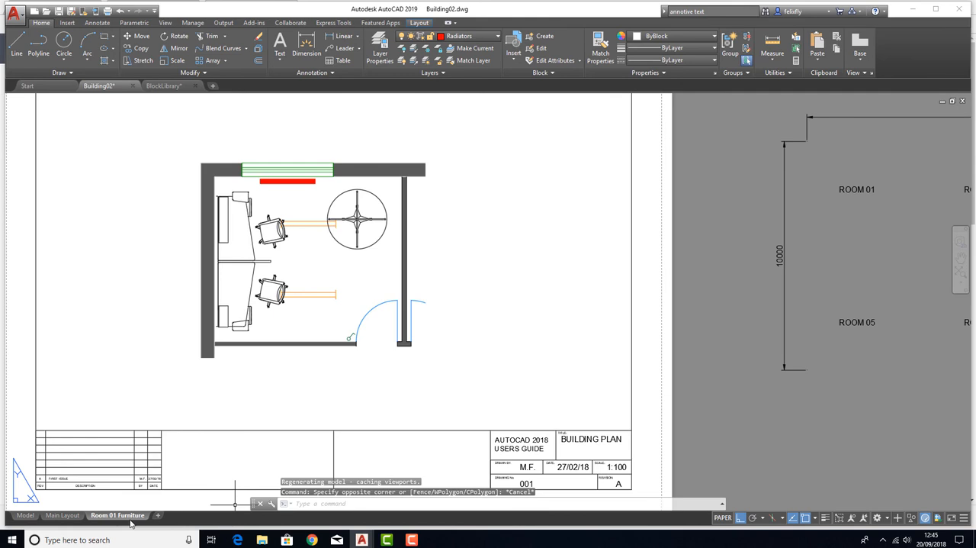
# Create a copy of the Room 01 Furniture layout at the end of the layouts and open the copy
pyautogui.rightClick(131, 521)
pyautogui.click(164, 392)
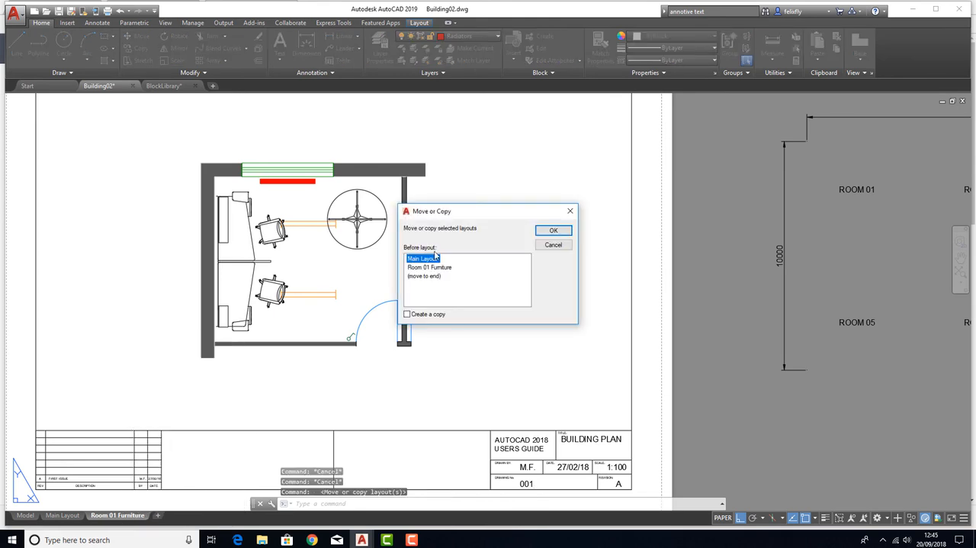
pyautogui.click(425, 276)
pyautogui.click(407, 314)
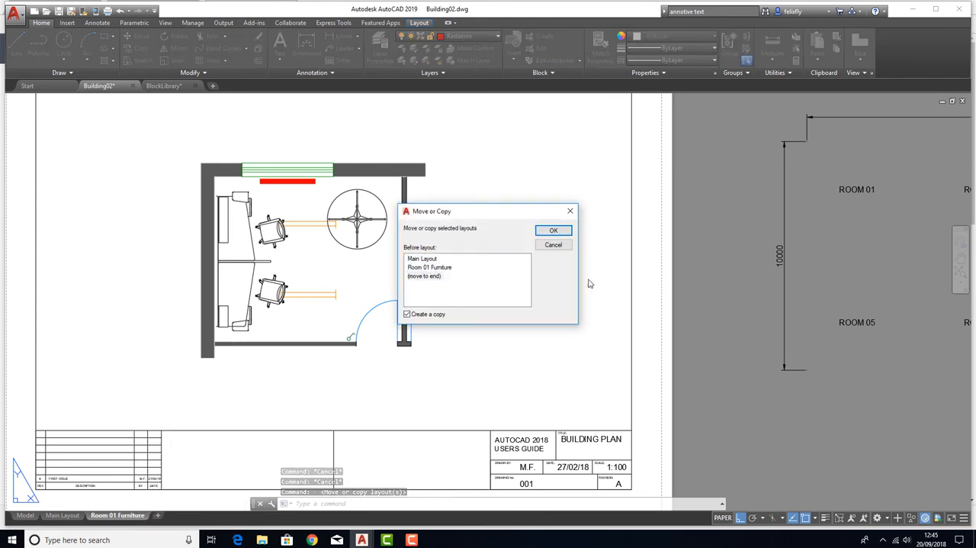
pyautogui.click(551, 230)
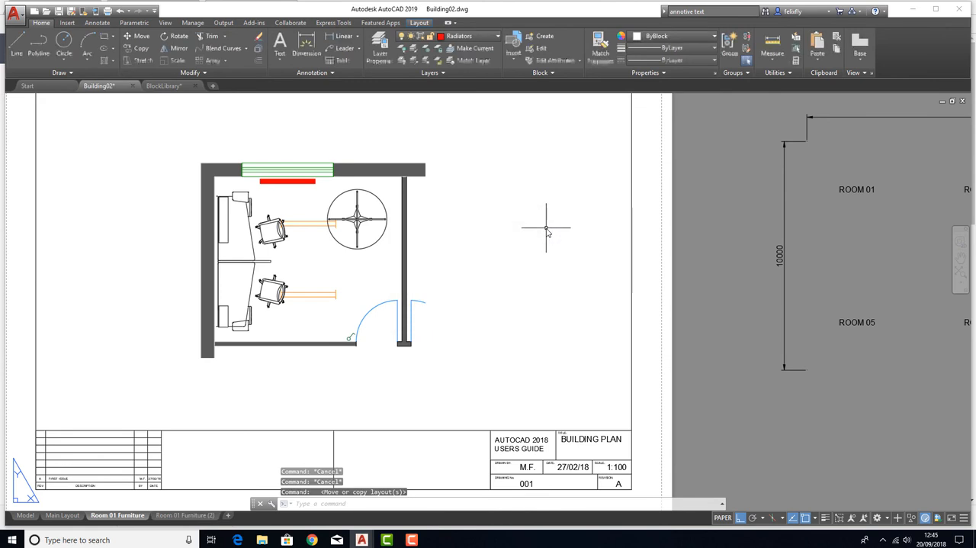
pyautogui.click(185, 515)
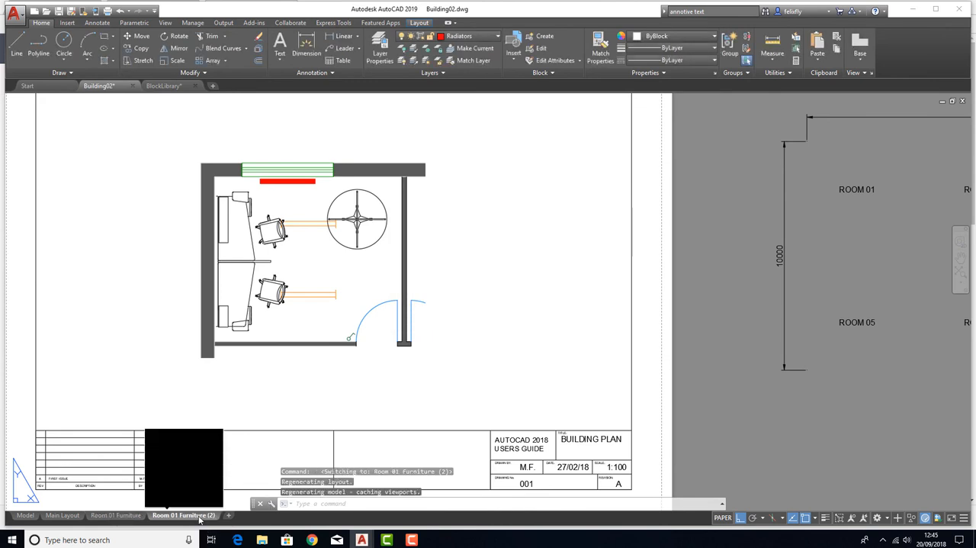
# Return to the original Room 01 Furniture layout and create a second copy of it at the end
pyautogui.click(116, 515)
pyautogui.rightClick(130, 519)
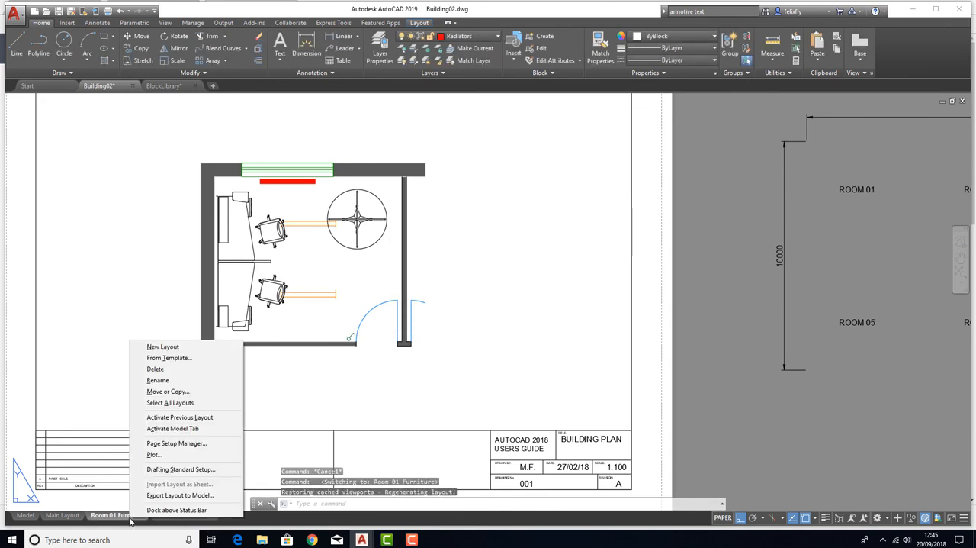
pyautogui.click(167, 391)
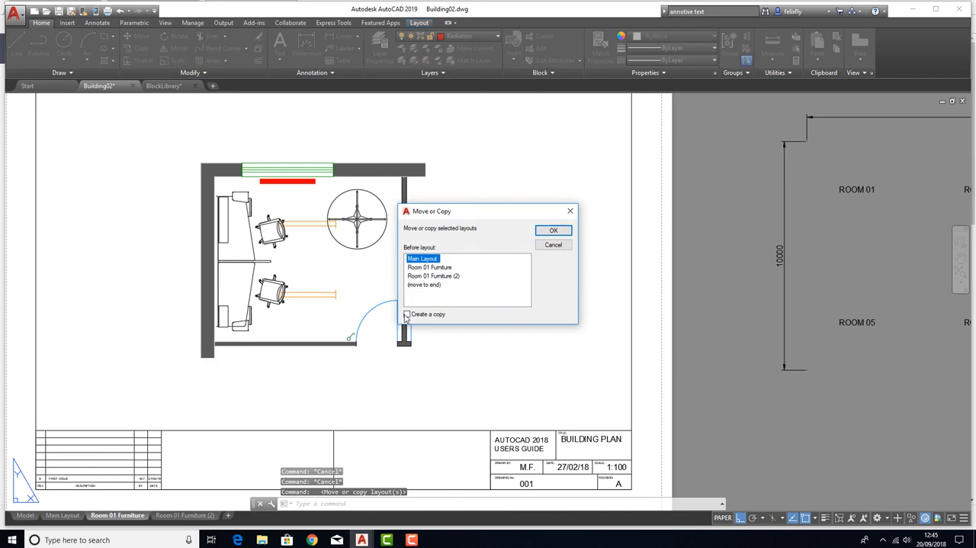
pyautogui.click(407, 315)
pyautogui.click(421, 285)
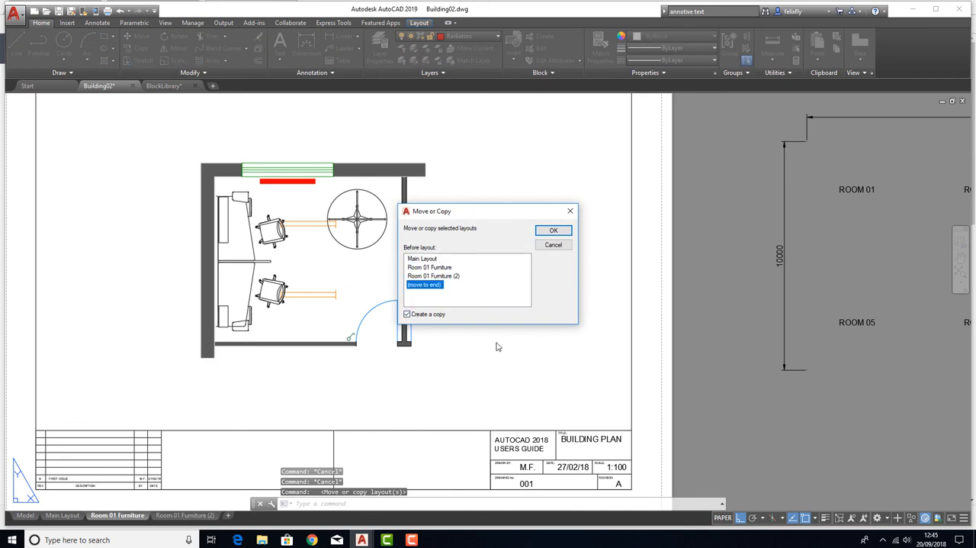
pyautogui.click(553, 229)
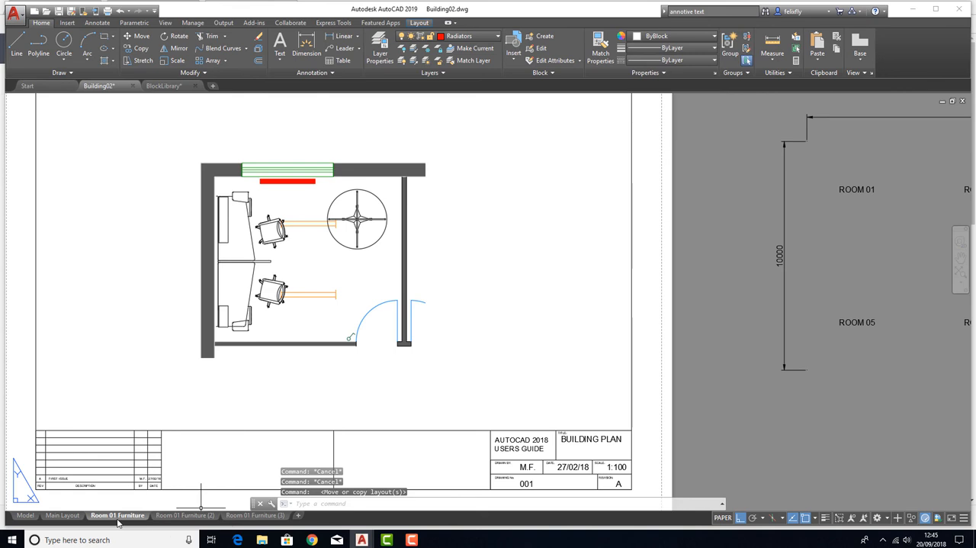
# Rename the first copied layout, Room 01 Furniture (2), as "Room 01 Lighting"
pyautogui.moveTo(280, 517)
pyautogui.click(183, 516)
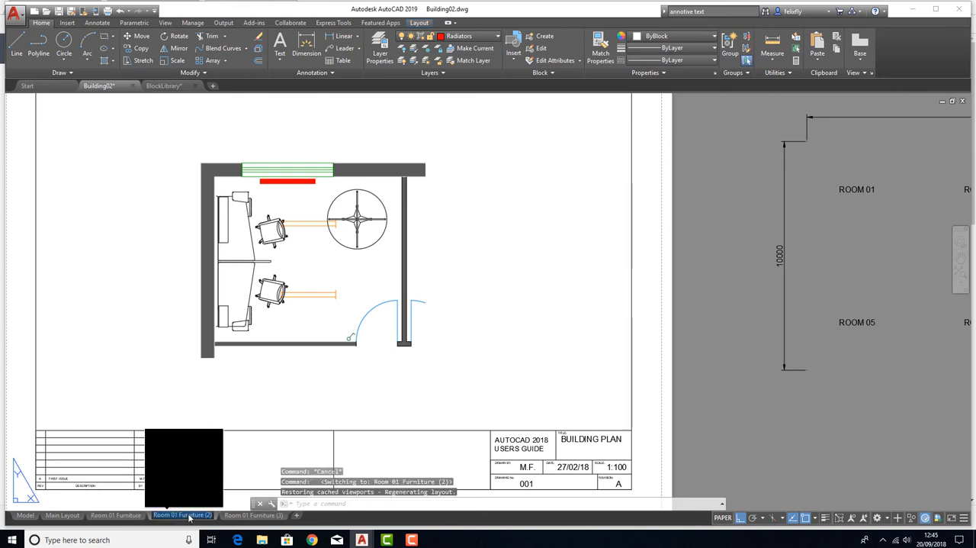
pyautogui.moveTo(181, 521)
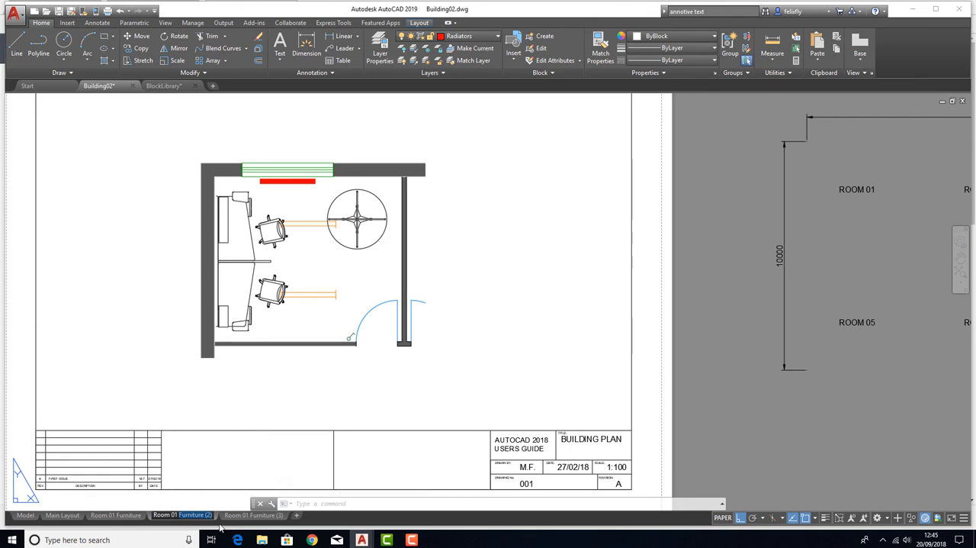
pyautogui.write('Lighting')
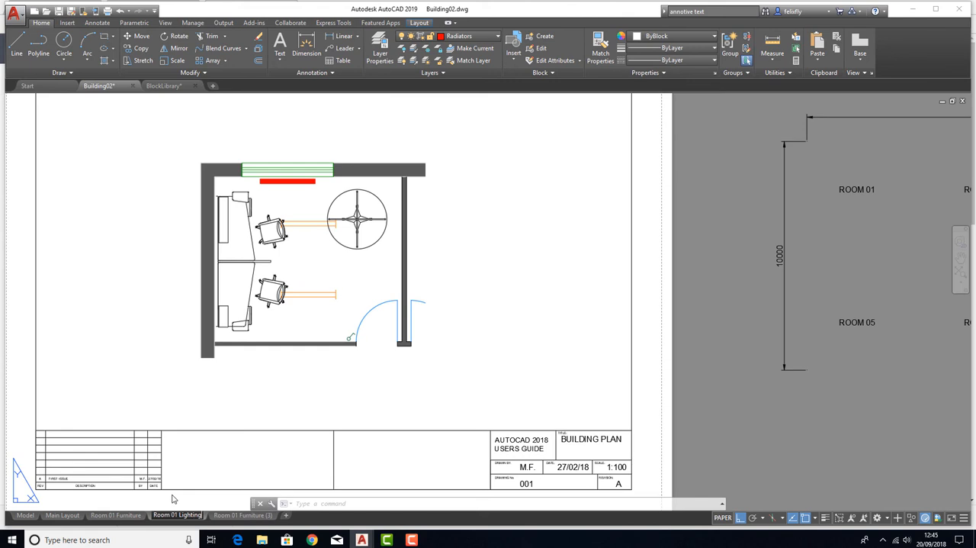
pyautogui.press('Return')
# Rename the second copied layout, Room 01 Furniture (3), as "Room 01 Heating"
pyautogui.click(243, 515)
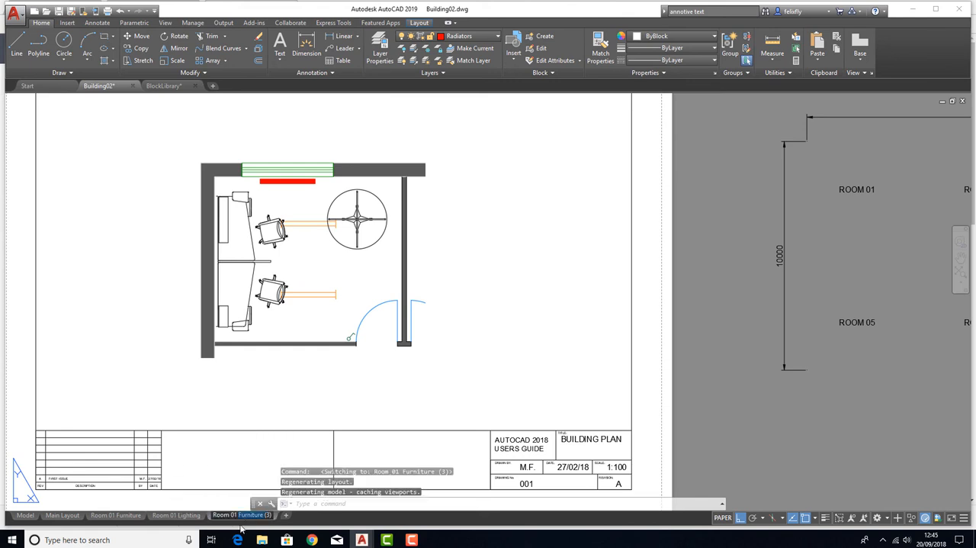
pyautogui.write('Heating')
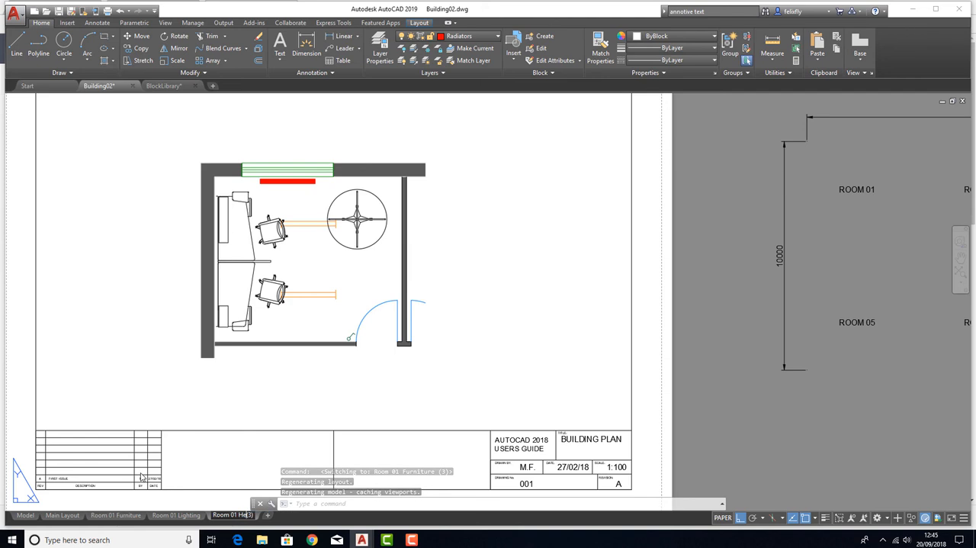
pyautogui.press('Delete')
pyautogui.press('Delete')
pyautogui.press('Delete')
pyautogui.press('Return')
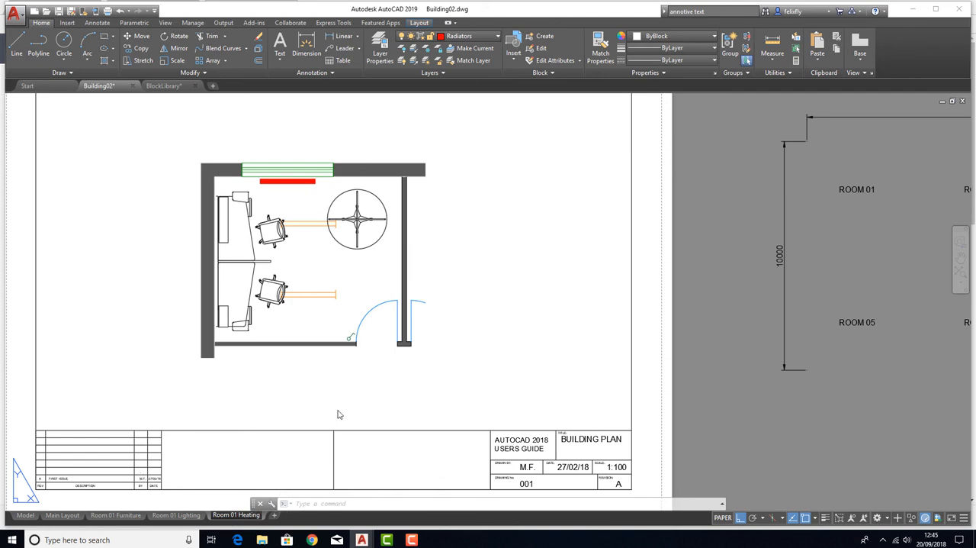
pyautogui.click(270, 399)
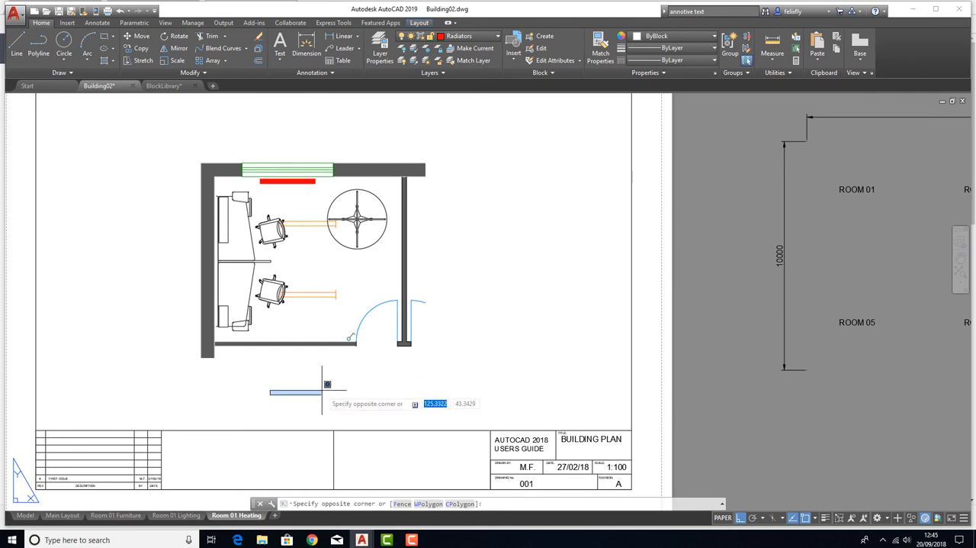
# Compare the Room 01 Furniture, Room 01 Lighting and Room 01 Heating layouts, and return to model space
pyautogui.click(118, 515)
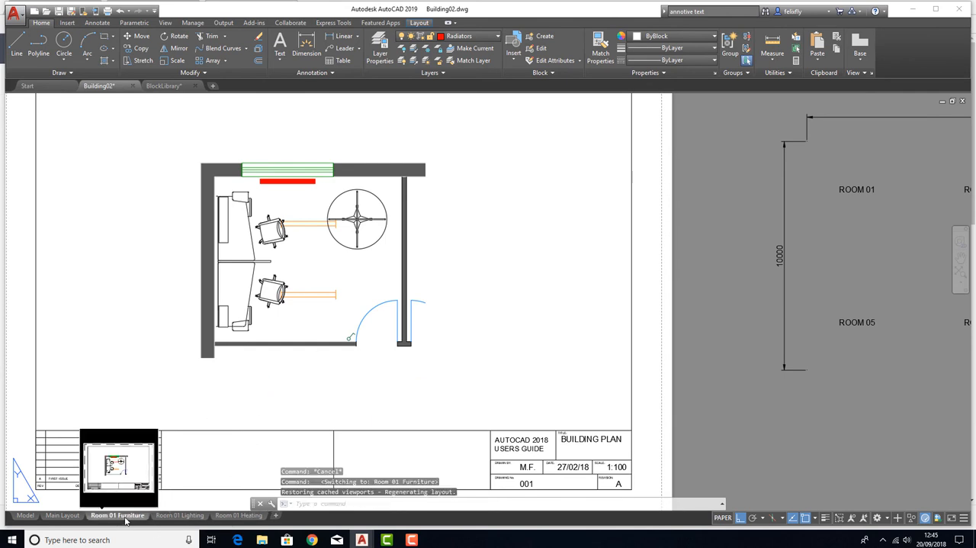
pyautogui.click(168, 517)
pyautogui.click(226, 516)
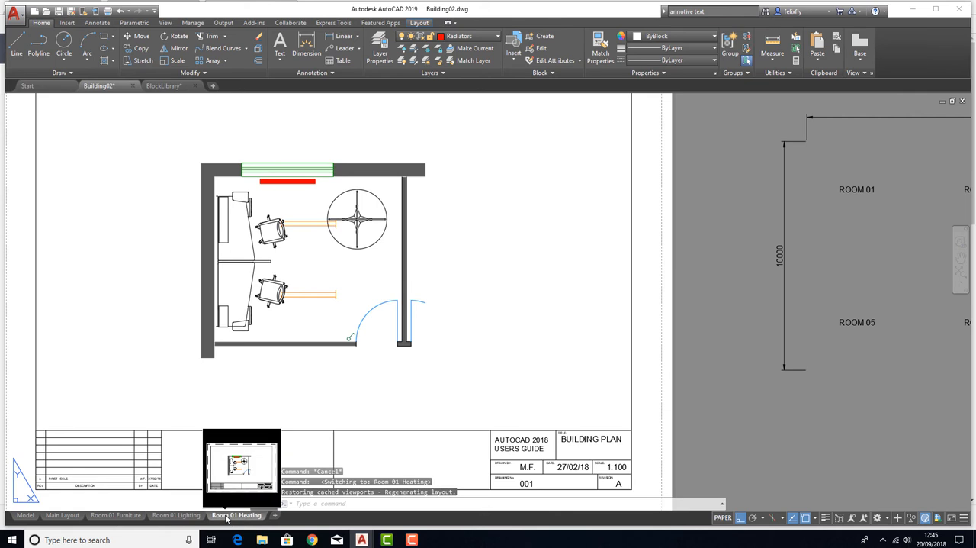
pyautogui.click(132, 517)
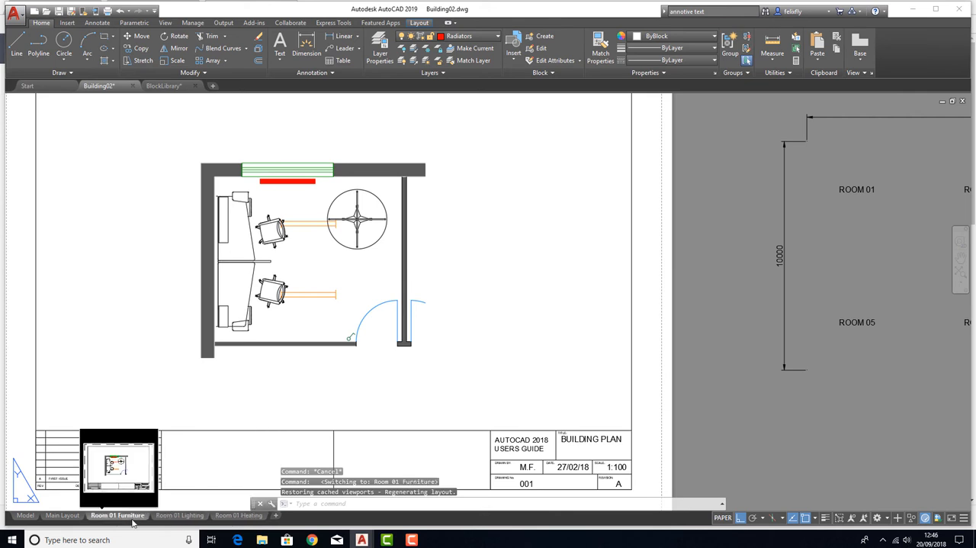
pyautogui.click(170, 516)
pyautogui.click(233, 516)
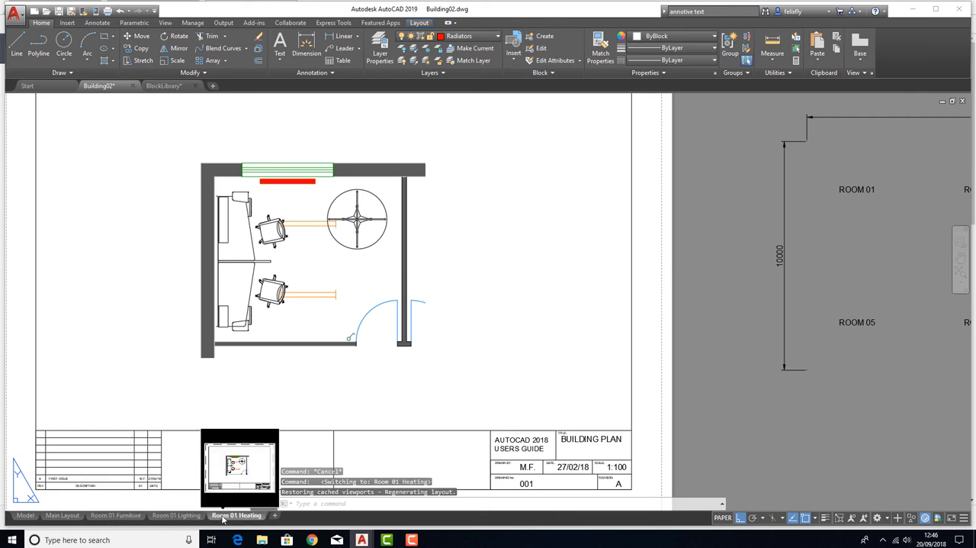
pyautogui.click(120, 516)
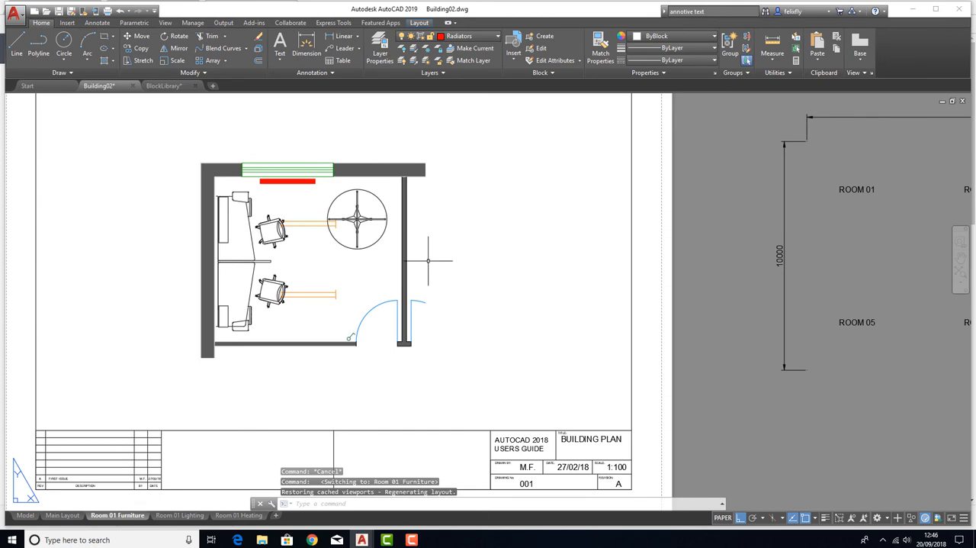
pyautogui.scroll(-2, 420, 262)
pyautogui.click(177, 516)
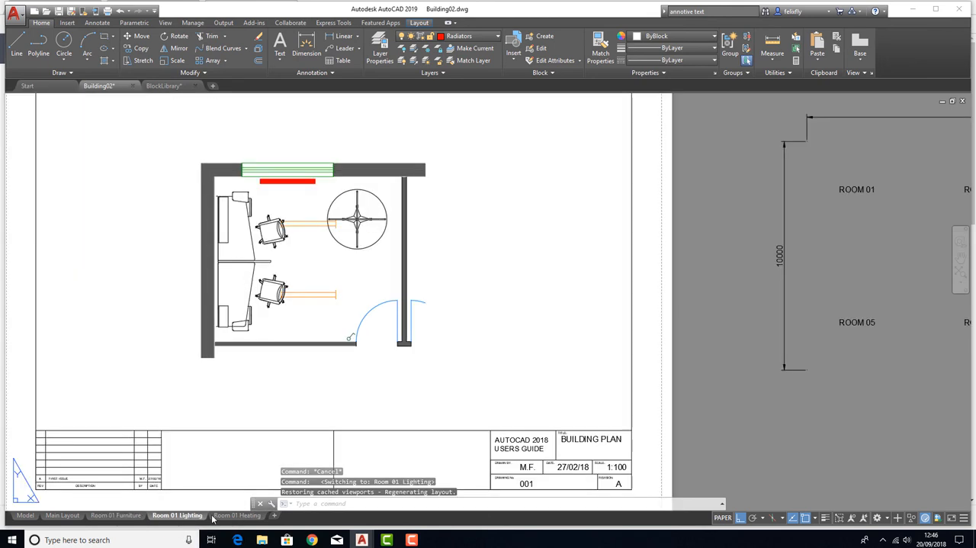
pyautogui.click(133, 516)
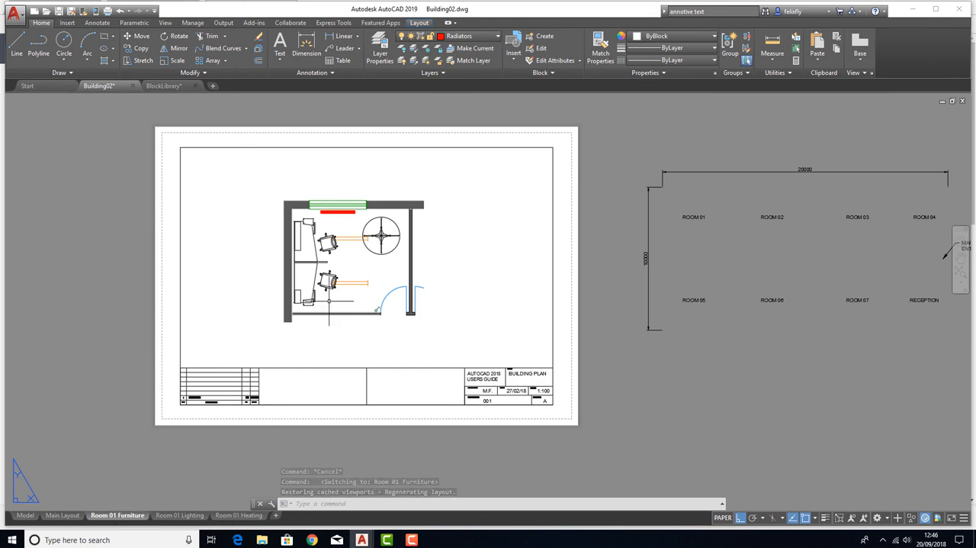
pyautogui.click(30, 516)
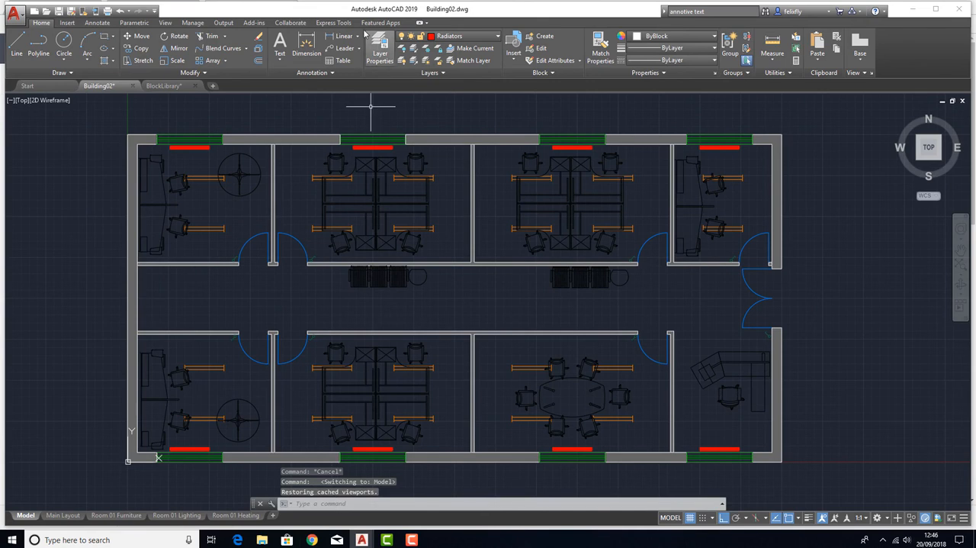
# Open the layer properties, enlarge and reposition the window, and make layer 0 current
pyautogui.click(380, 48)
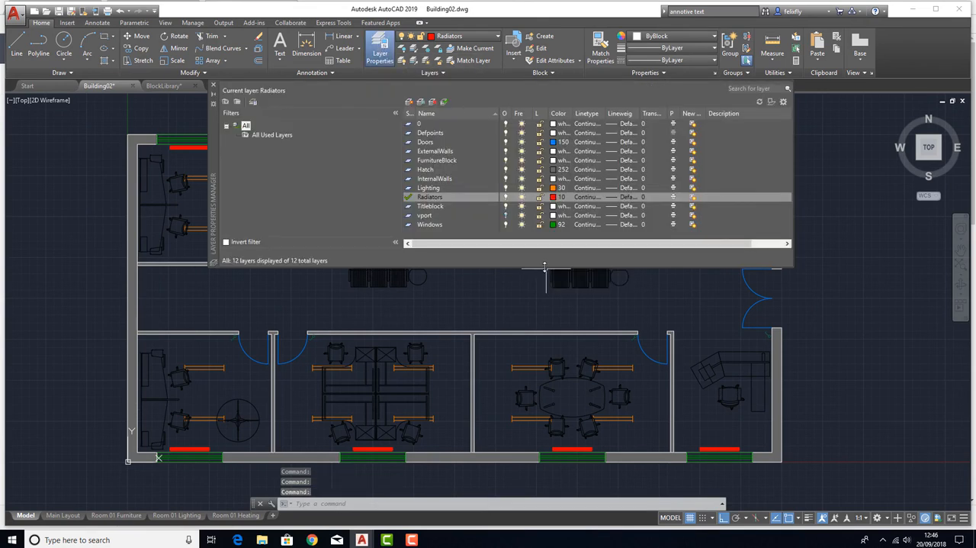
pyautogui.moveTo(536, 266); pyautogui.dragTo(512, 391)
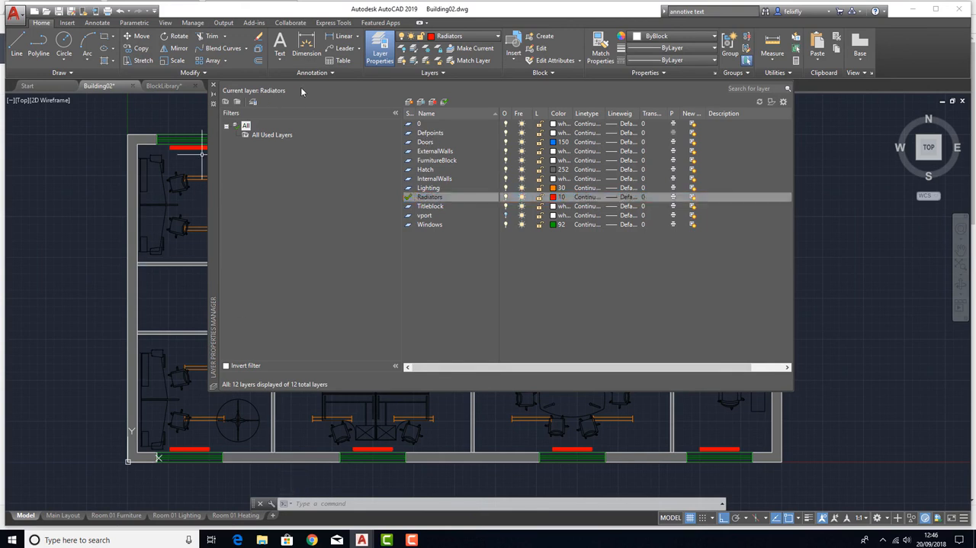
pyautogui.moveTo(214, 187); pyautogui.dragTo(293, 225)
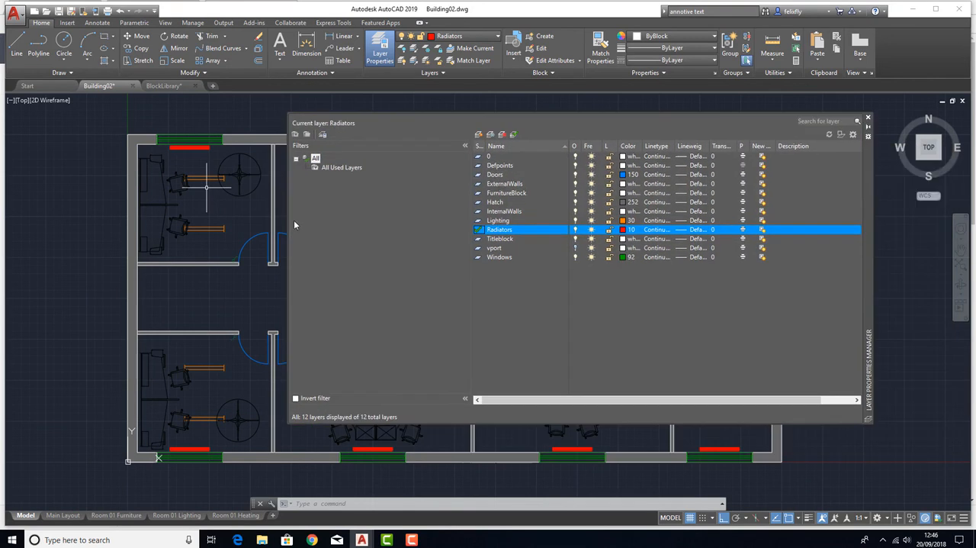
pyautogui.doubleClick(488, 157)
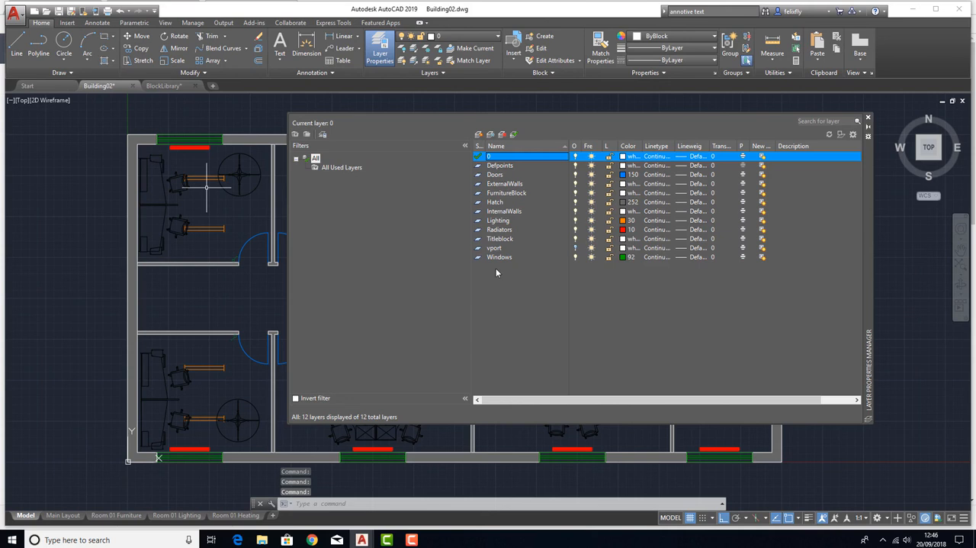
# Switch the Lighting layer off and back on, do the same with FurnitureBlock, and close the layer properties
pyautogui.click(493, 221)
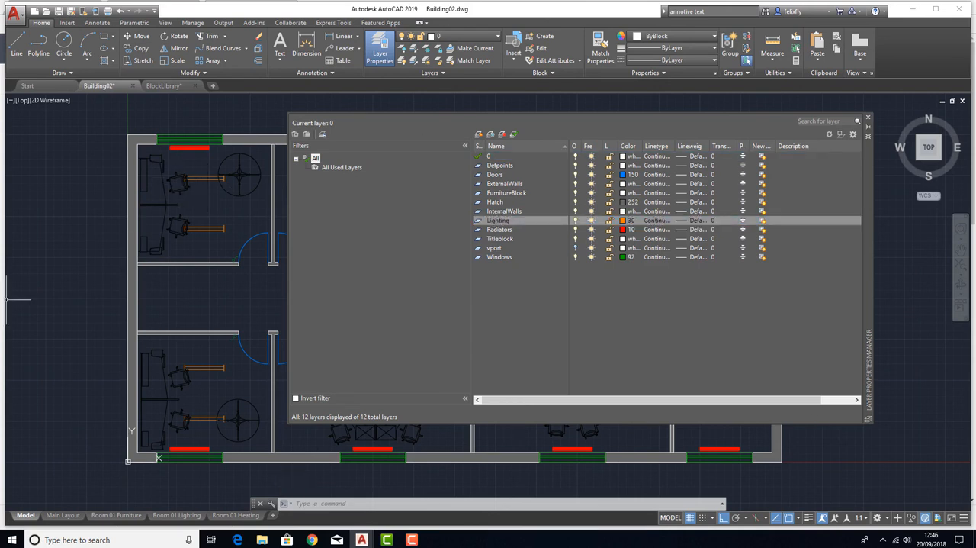
pyautogui.click(575, 221)
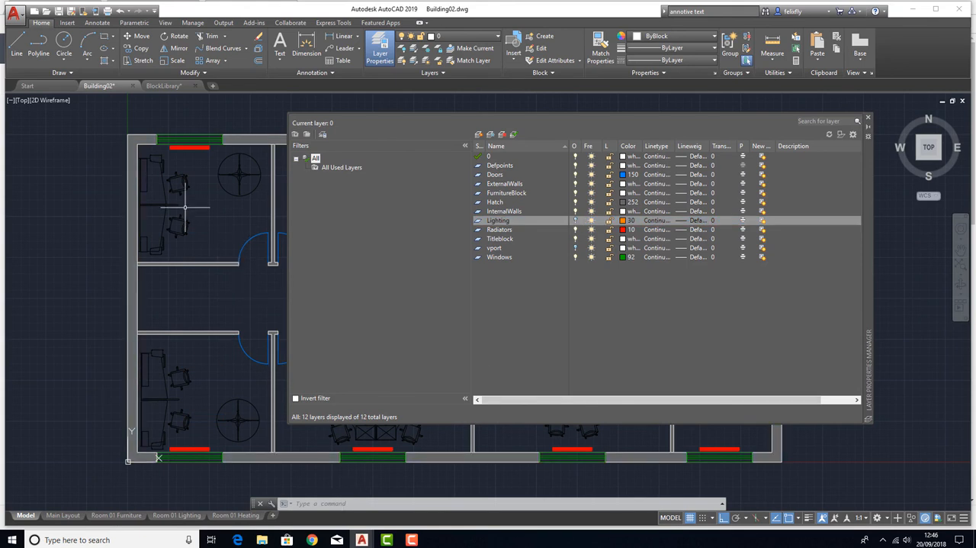
pyautogui.click(575, 221)
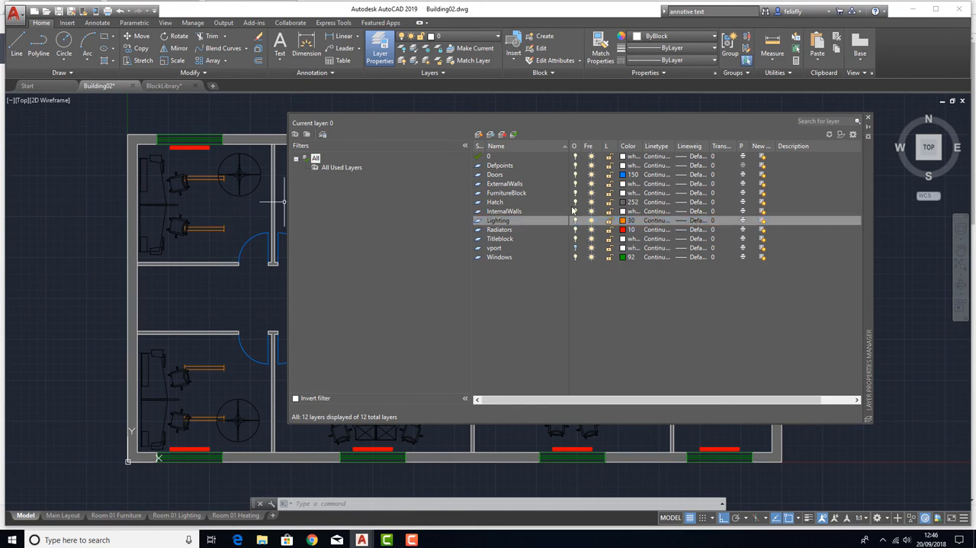
pyautogui.click(575, 193)
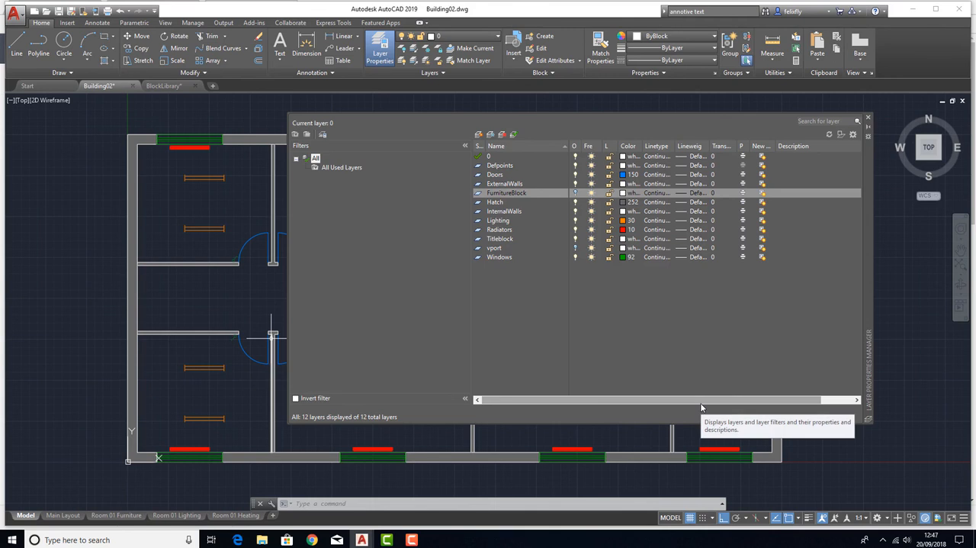
pyautogui.click(575, 194)
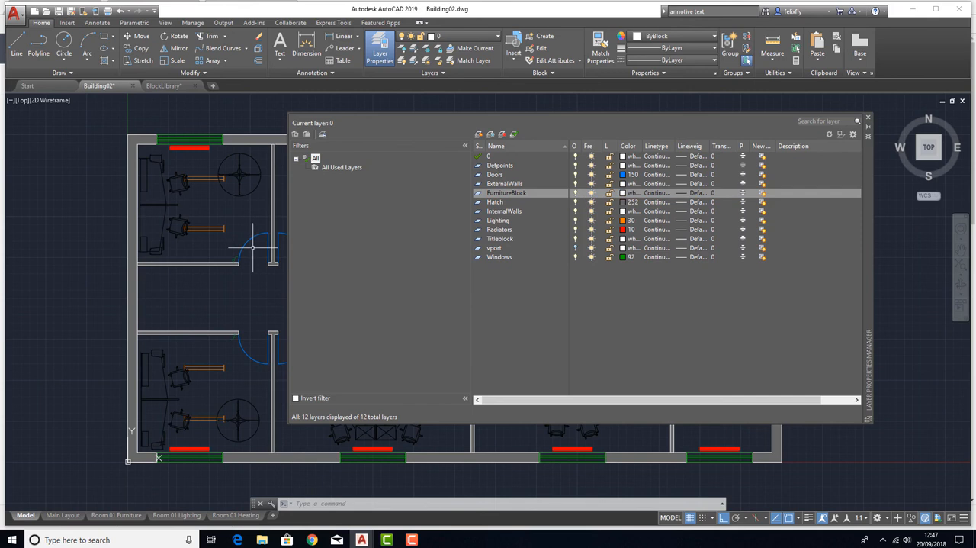
pyautogui.click(871, 120)
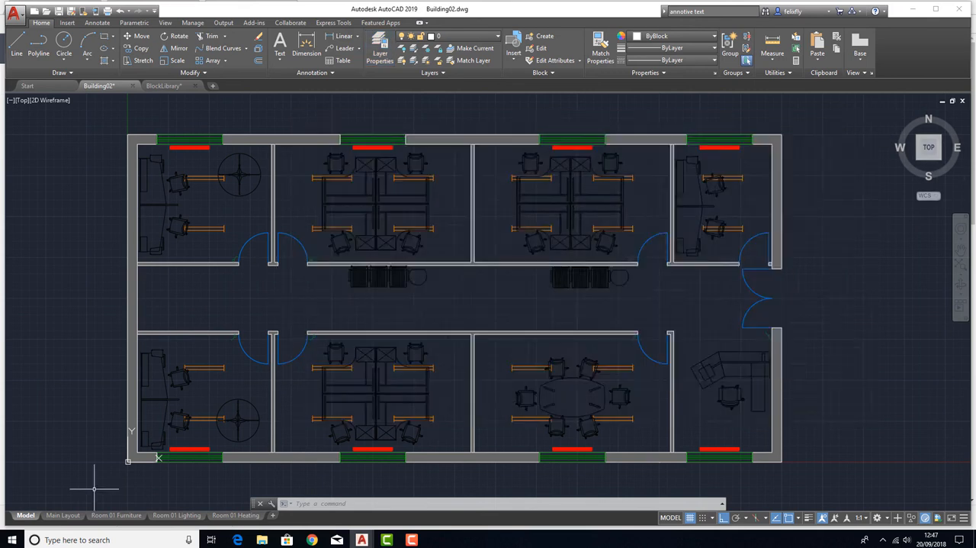
# Compare how furniture, lights and radiators are shown across the Room 01 Furniture, Room 01 Lighting and Room 01 Heating layouts
pyautogui.click(115, 515)
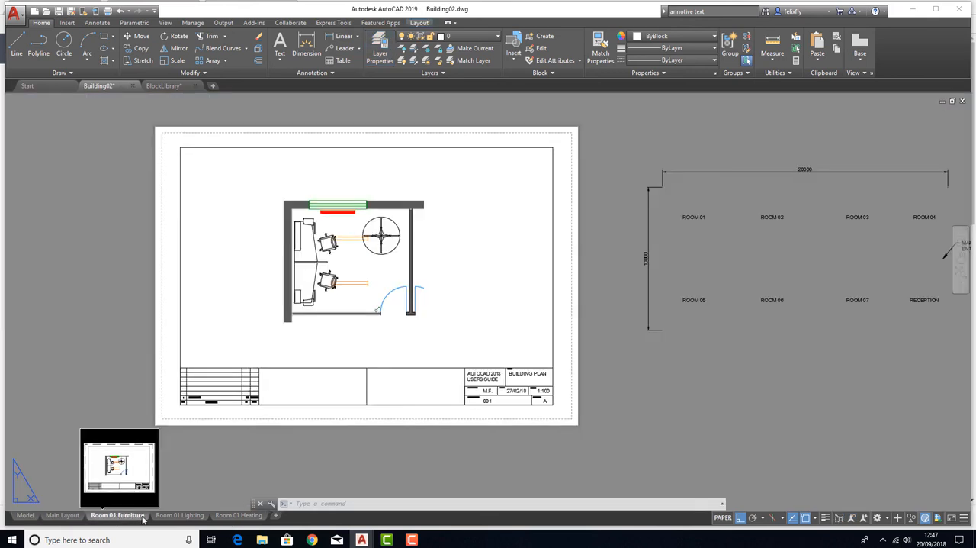
pyautogui.click(177, 516)
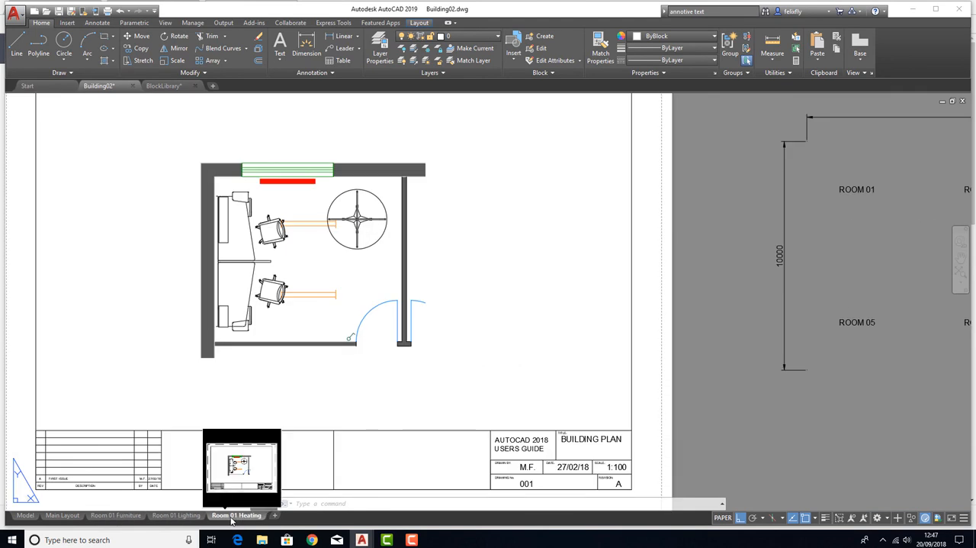
pyautogui.click(122, 518)
pyautogui.click(175, 515)
pyautogui.click(236, 515)
pyautogui.click(177, 516)
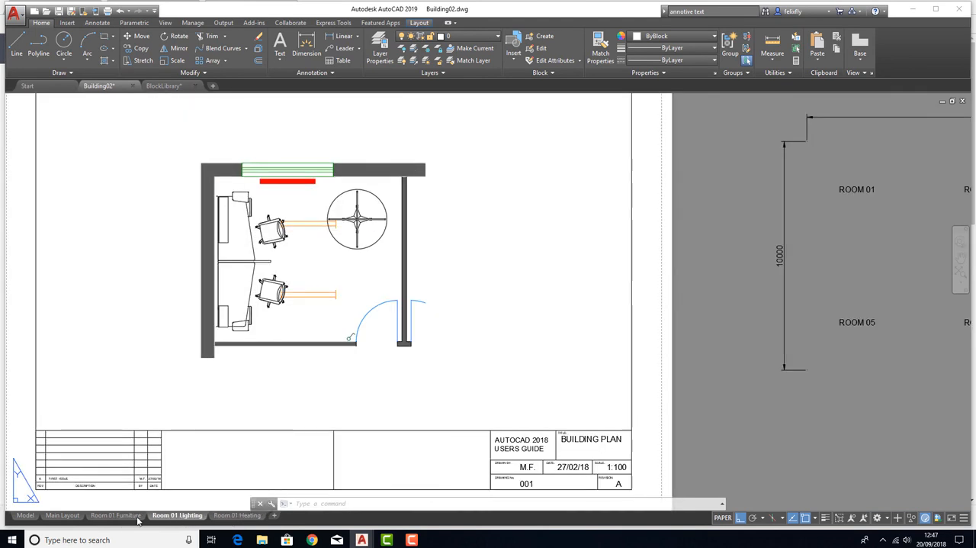
pyautogui.click(122, 516)
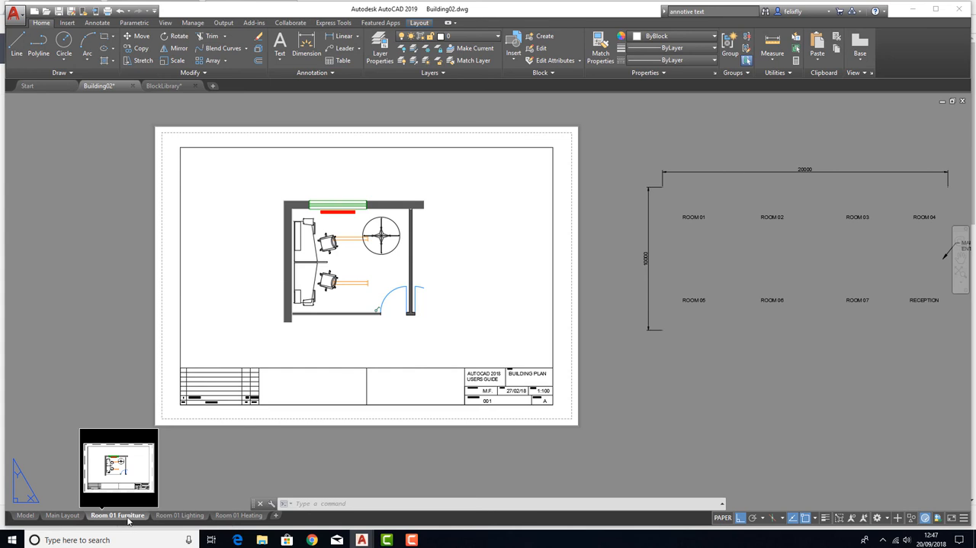
pyautogui.click(176, 516)
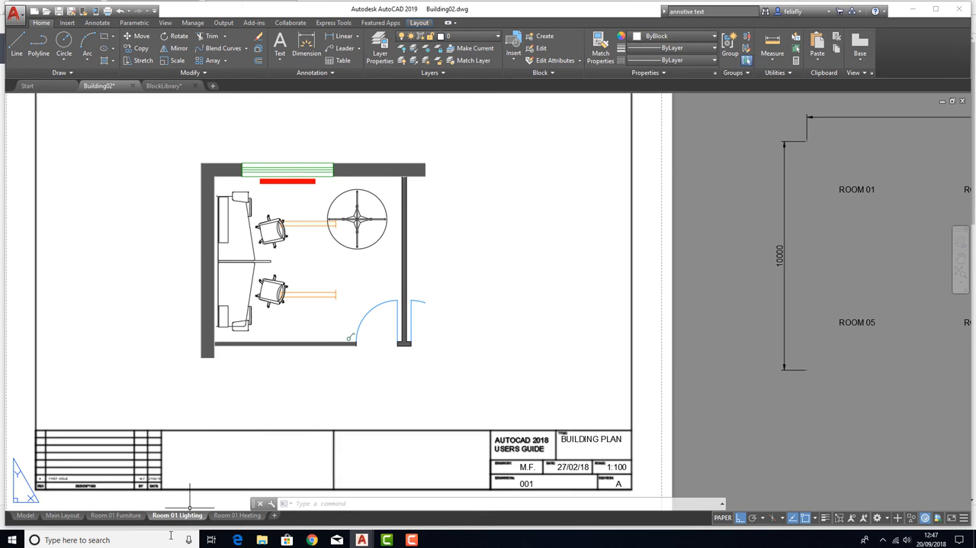
pyautogui.click(125, 515)
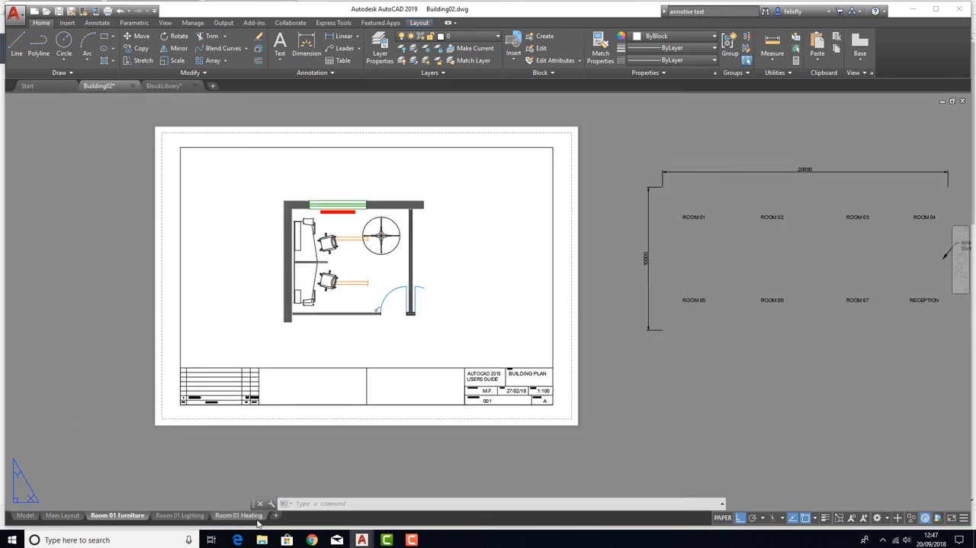
pyautogui.click(179, 516)
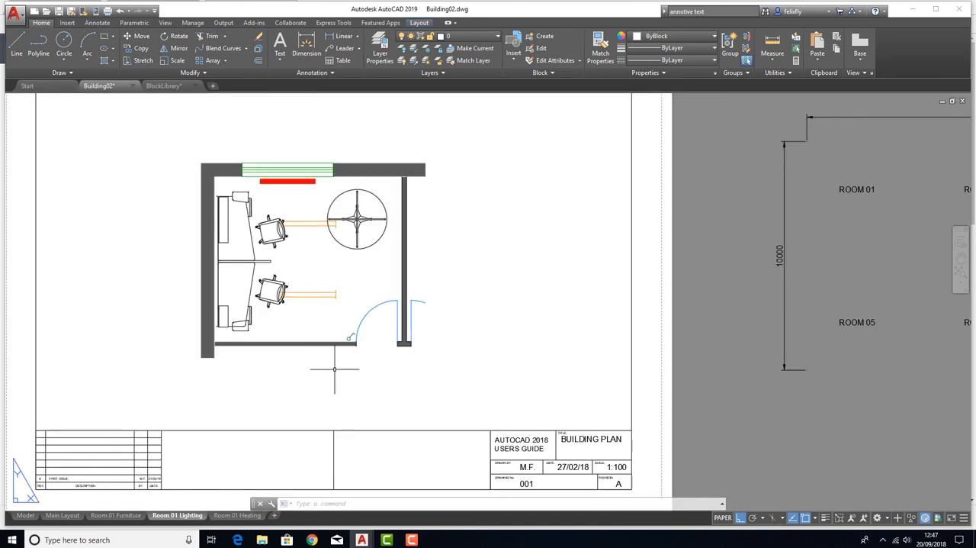
# Return to model space and examine the whole building plan
pyautogui.click(25, 515)
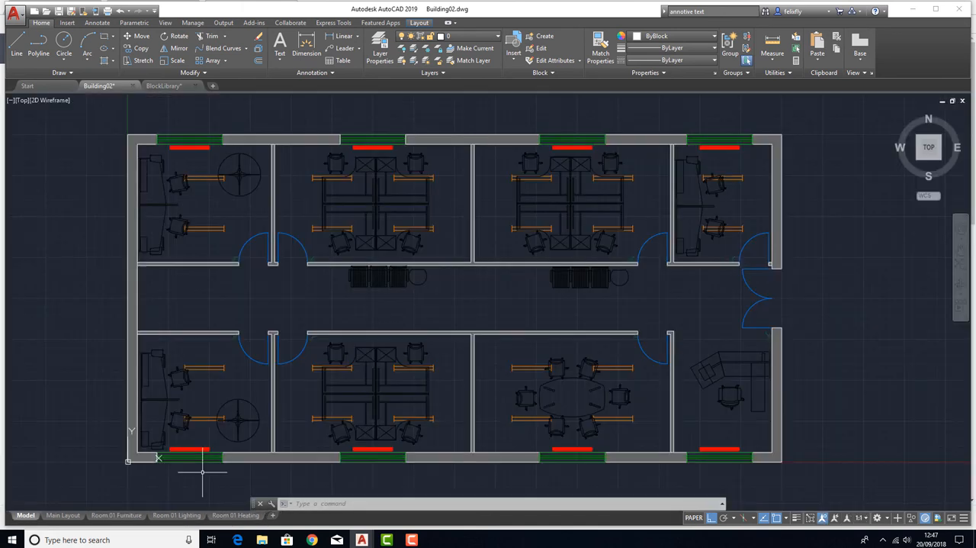
pyautogui.scroll(4, 183, 259)
pyautogui.scroll(-10, 299, 267)
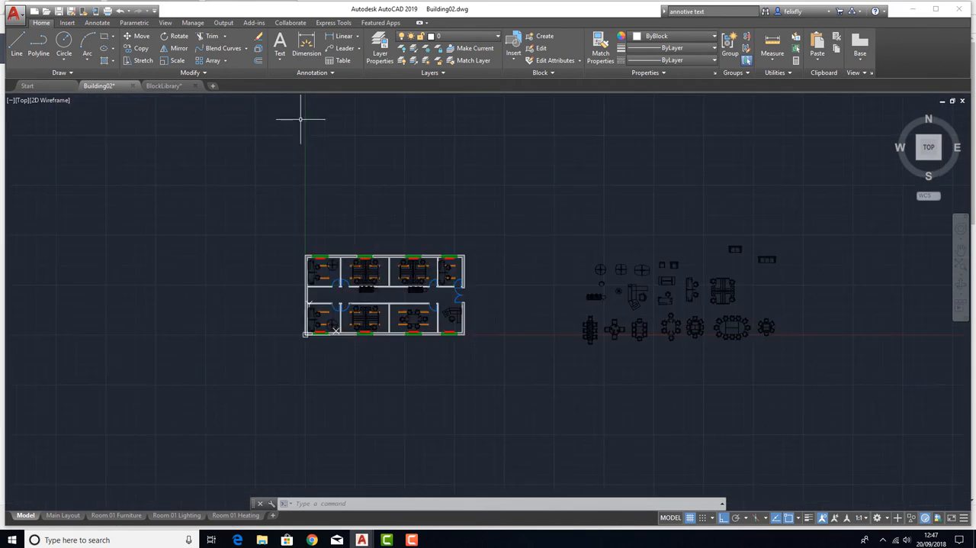
pyautogui.scroll(6, 321, 271)
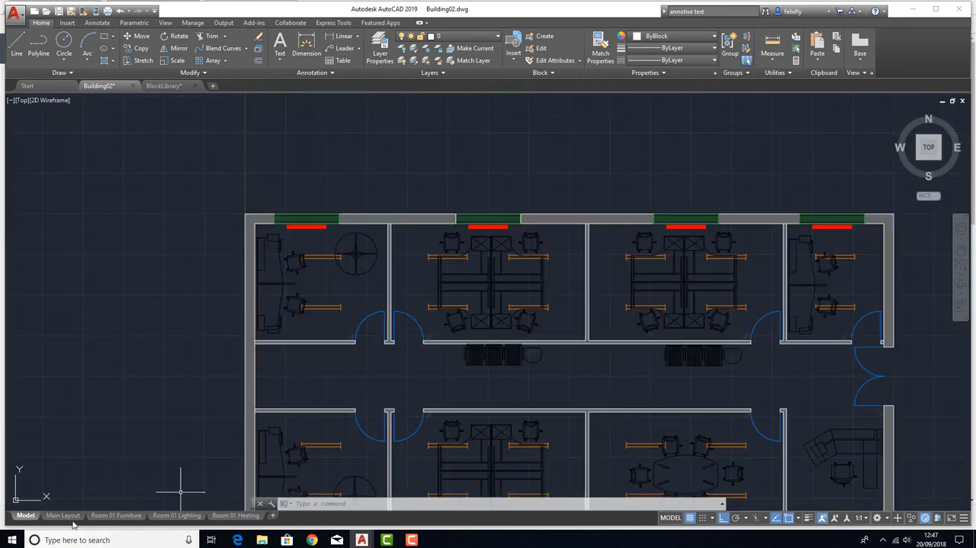
# Open the Room 01 Furniture layout, activate the room plan's viewport and lock its view
pyautogui.click(102, 515)
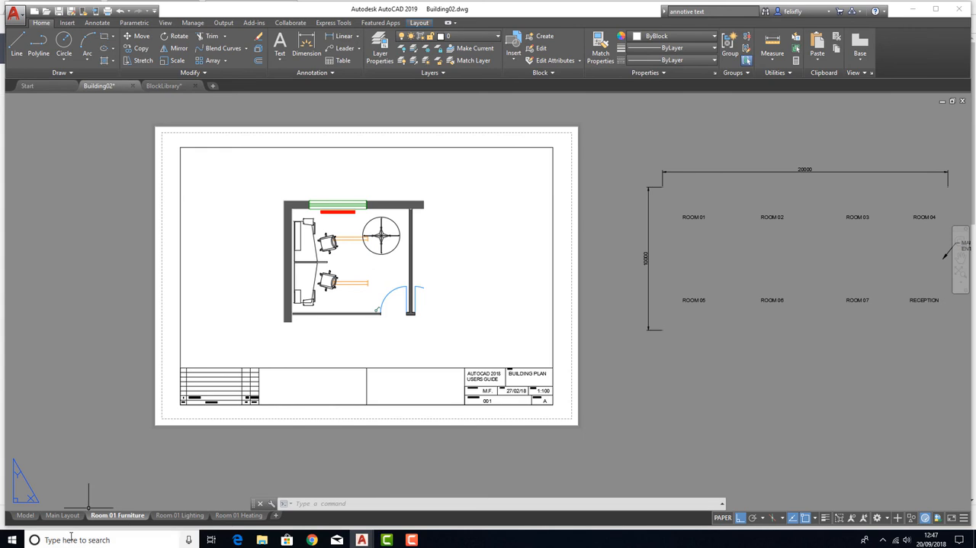
pyautogui.moveTo(121, 518)
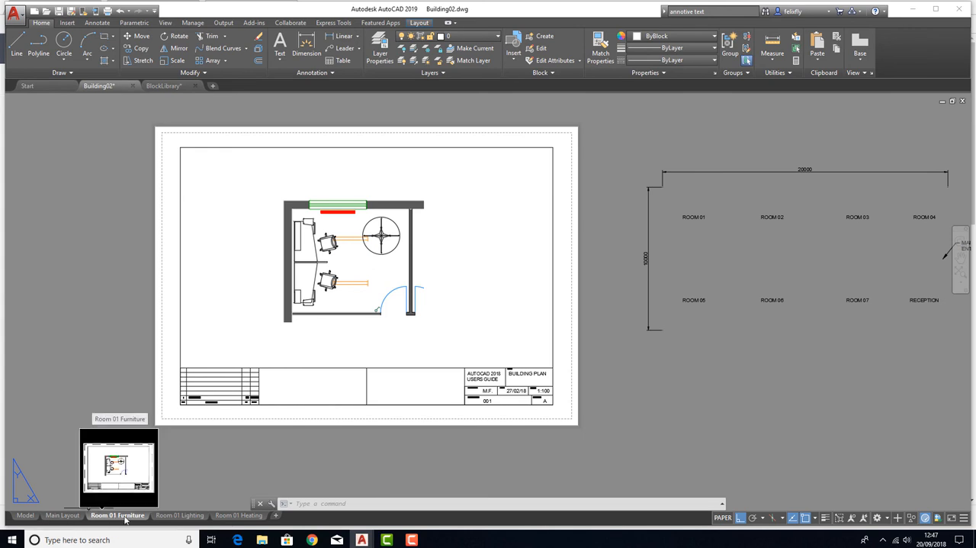
pyautogui.scroll(4, 356, 234)
pyautogui.moveTo(319, 310); pyautogui.dragTo(321, 300, button='middle')
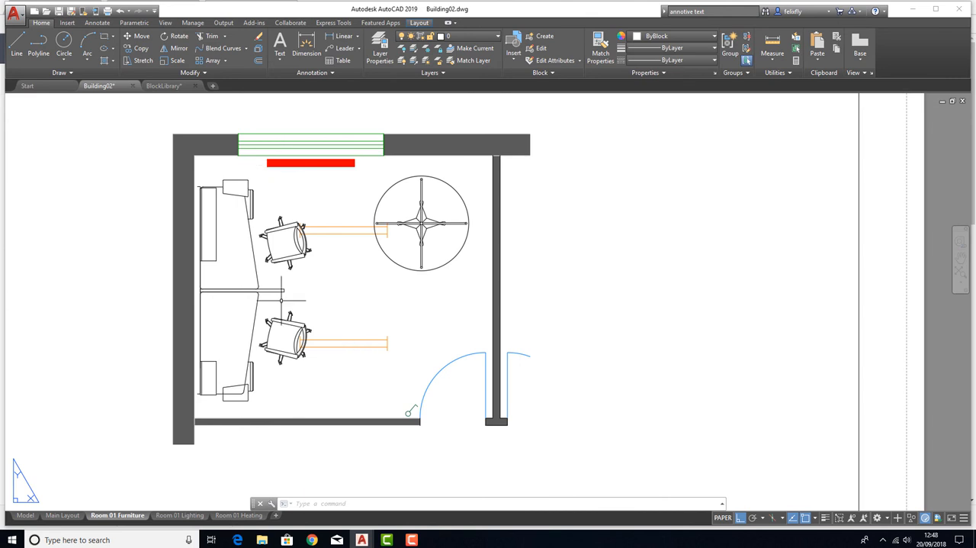
pyautogui.scroll(-4, 244, 243)
pyautogui.click(279, 252)
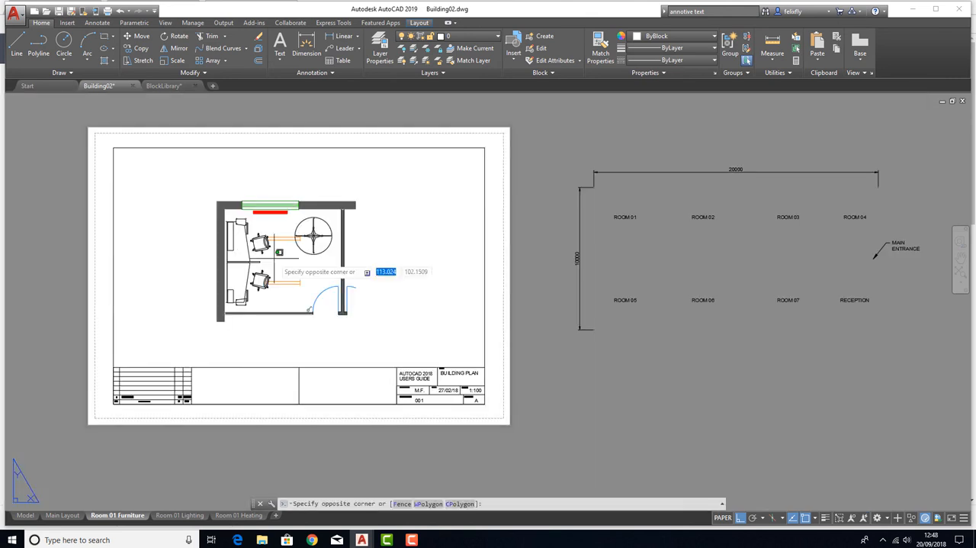
pyautogui.doubleClick(278, 256)
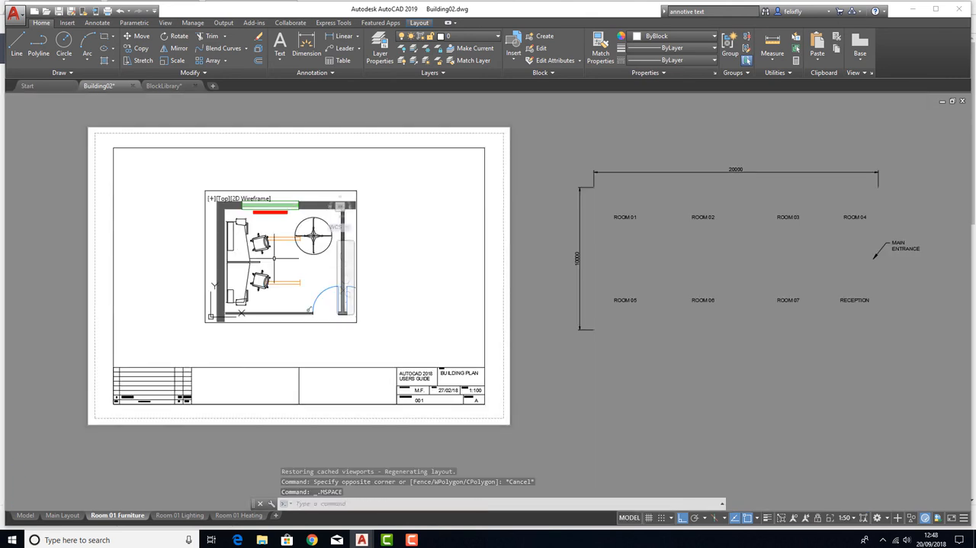
pyautogui.click(818, 517)
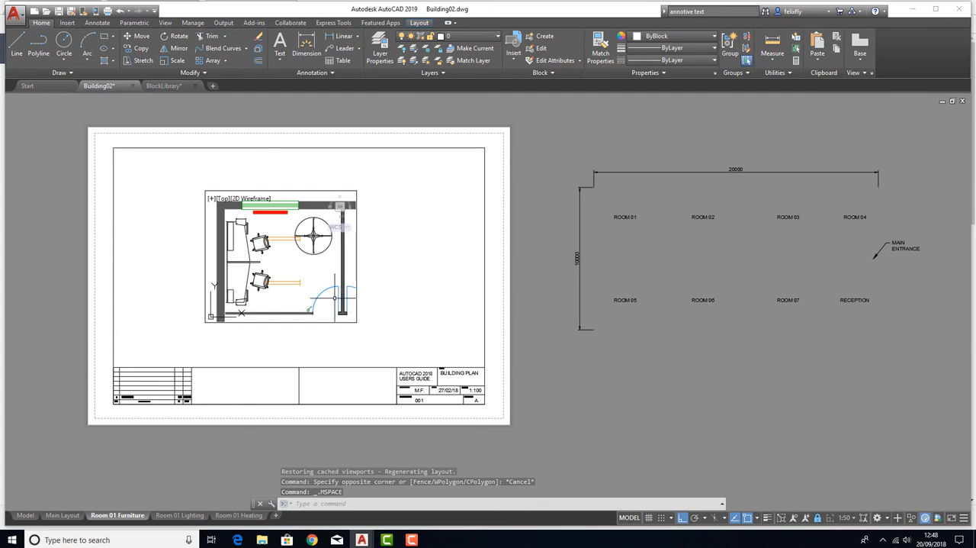
pyautogui.moveTo(321, 286)
pyautogui.mouseDown(button='middle')
pyautogui.moveTo(433, 296)
pyautogui.moveTo(346, 285)
pyautogui.mouseUp(button='middle')
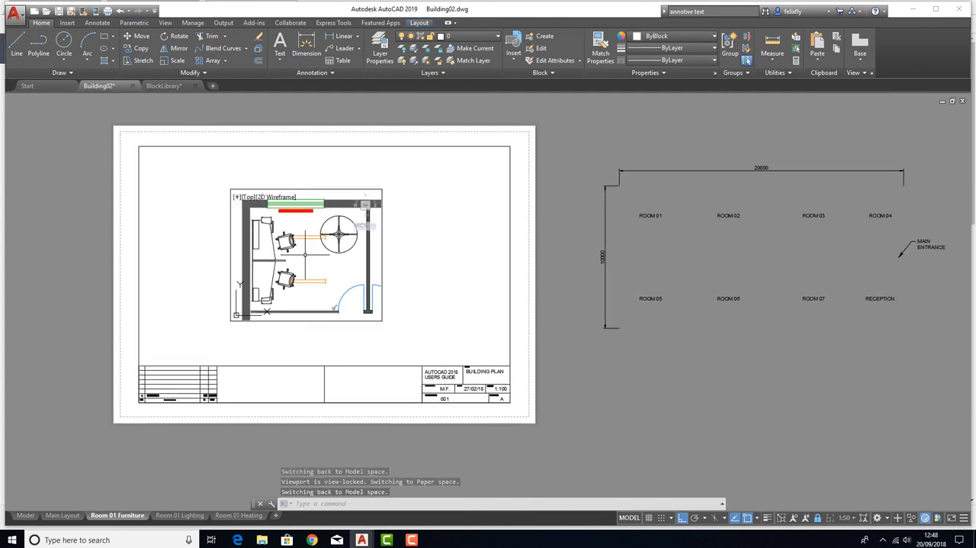
# Open the layer properties and widen the On, Freeze, Lock, New VP Freeze, VP Freeze and VP Color columns
pyautogui.click(379, 50)
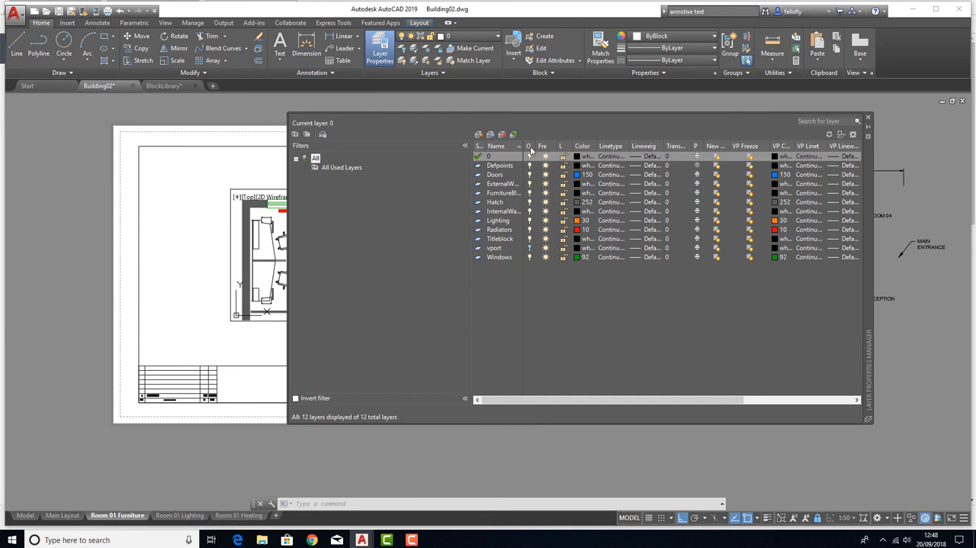
pyautogui.moveTo(533, 146); pyautogui.dragTo(658, 146)
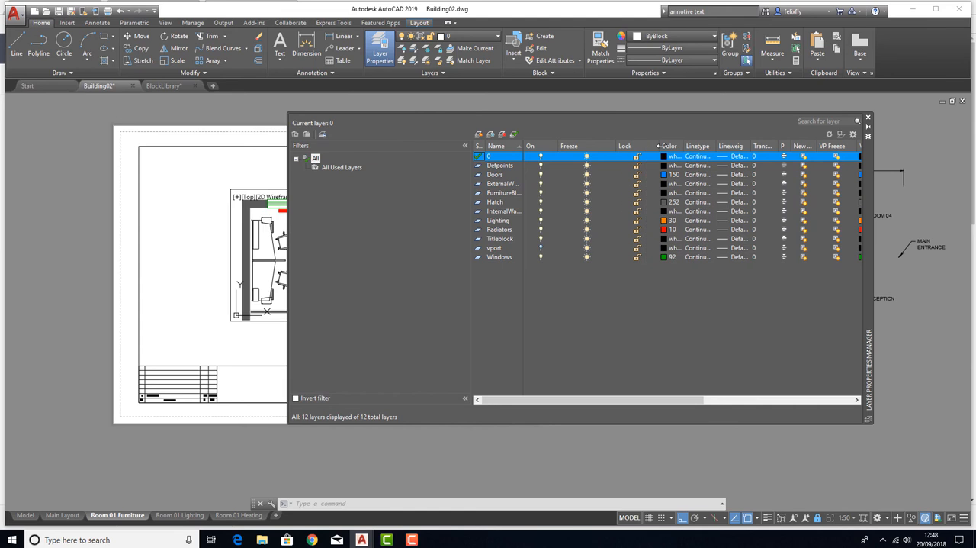
pyautogui.moveTo(597, 400); pyautogui.dragTo(653, 385)
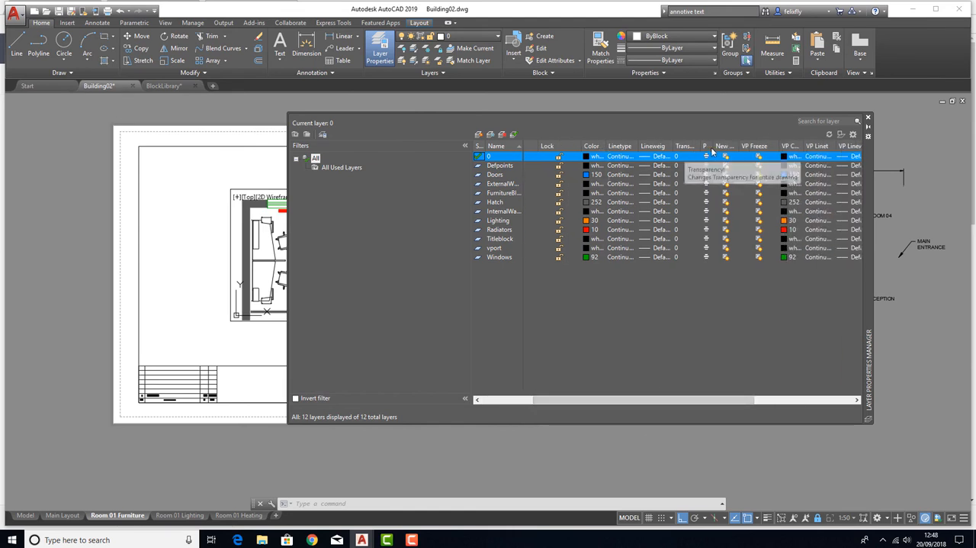
pyautogui.moveTo(778, 145); pyautogui.dragTo(800, 150)
pyautogui.moveTo(734, 146); pyautogui.dragTo(757, 149)
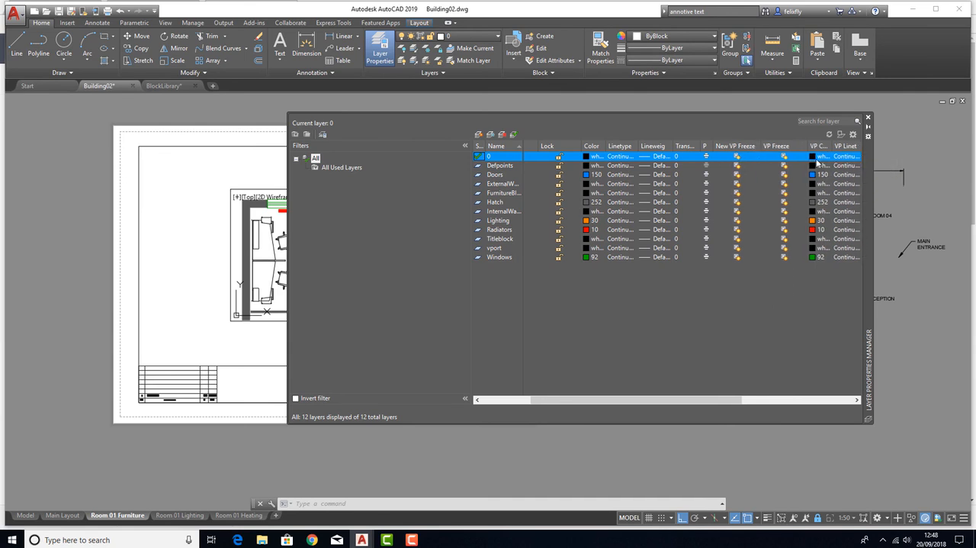
pyautogui.doubleClick(829, 145)
pyautogui.moveTo(610, 399); pyautogui.dragTo(662, 399)
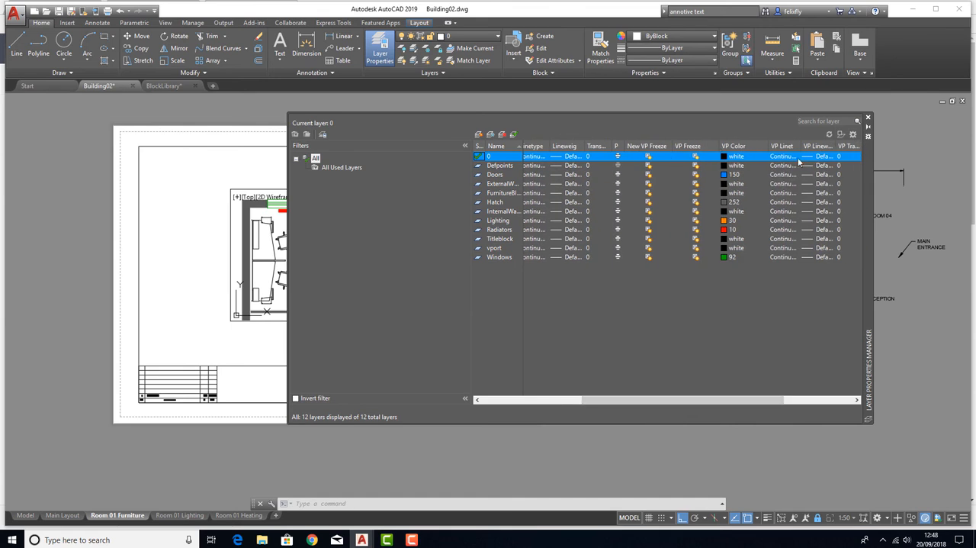
pyautogui.moveTo(640, 402); pyautogui.dragTo(660, 399)
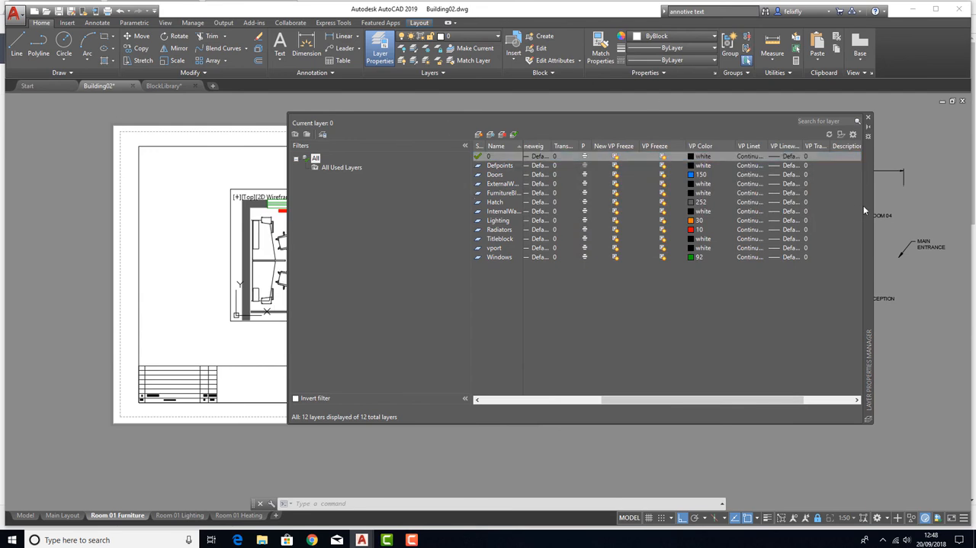
# Freeze the Lighting and Radiators layers in the Room 01 Furniture viewport only, using VP Freeze, and close the layer properties
pyautogui.moveTo(869, 204); pyautogui.dragTo(885, 220)
pyautogui.moveTo(624, 416); pyautogui.dragTo(587, 427)
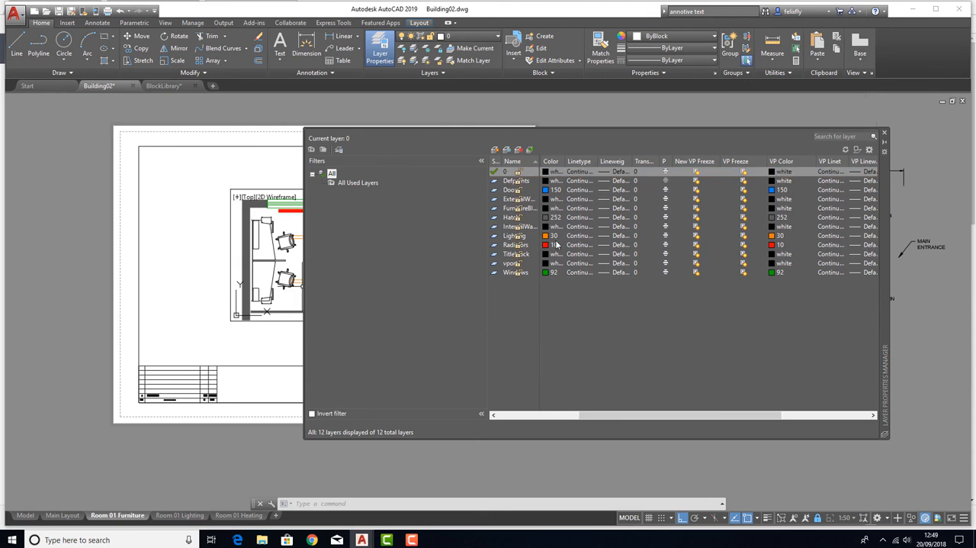
pyautogui.click(515, 236)
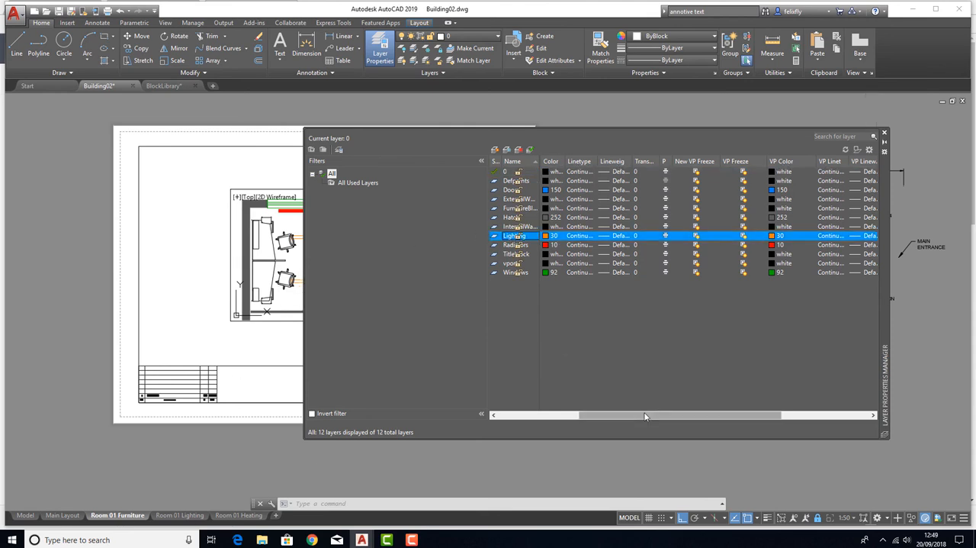
pyautogui.moveTo(614, 412); pyautogui.dragTo(530, 411)
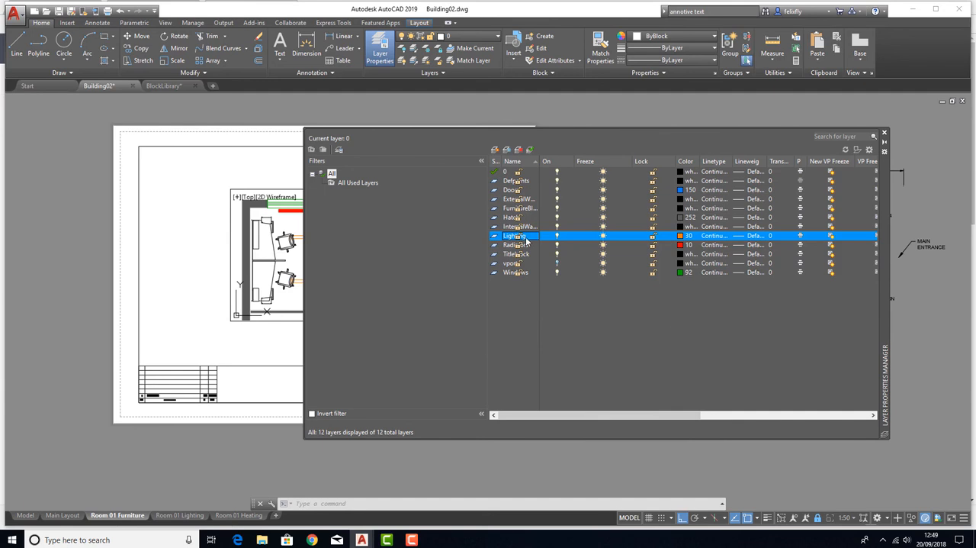
pyautogui.moveTo(637, 413); pyautogui.dragTo(705, 413)
pyautogui.click(764, 235)
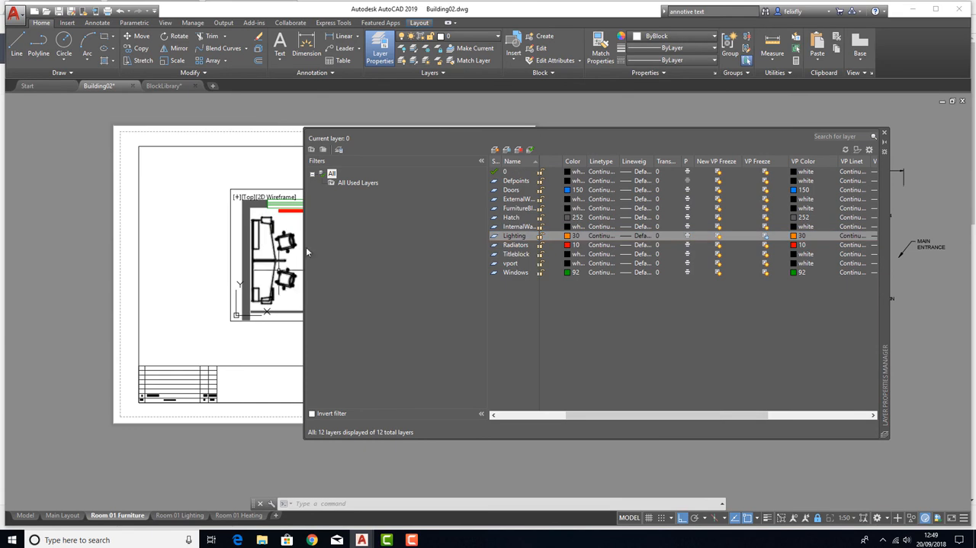
pyautogui.click(509, 246)
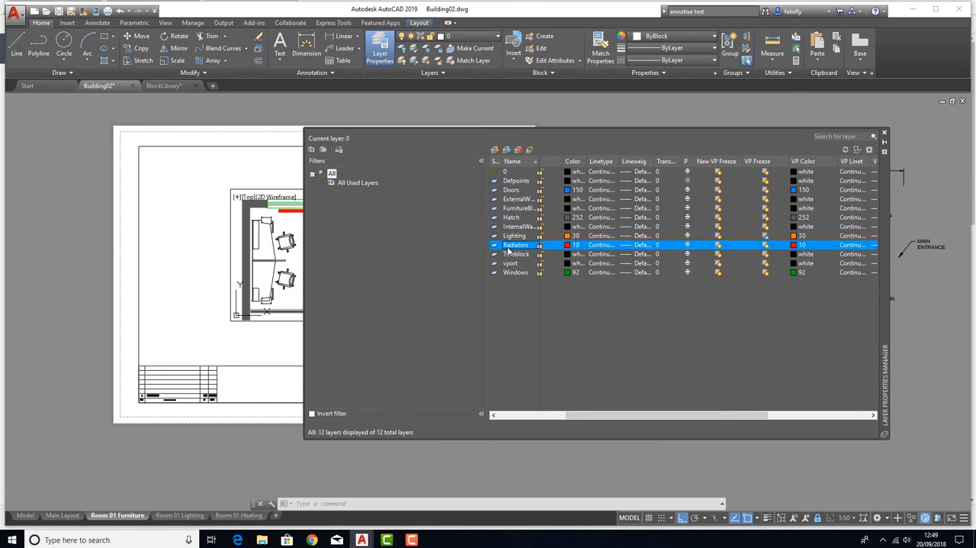
pyautogui.click(765, 245)
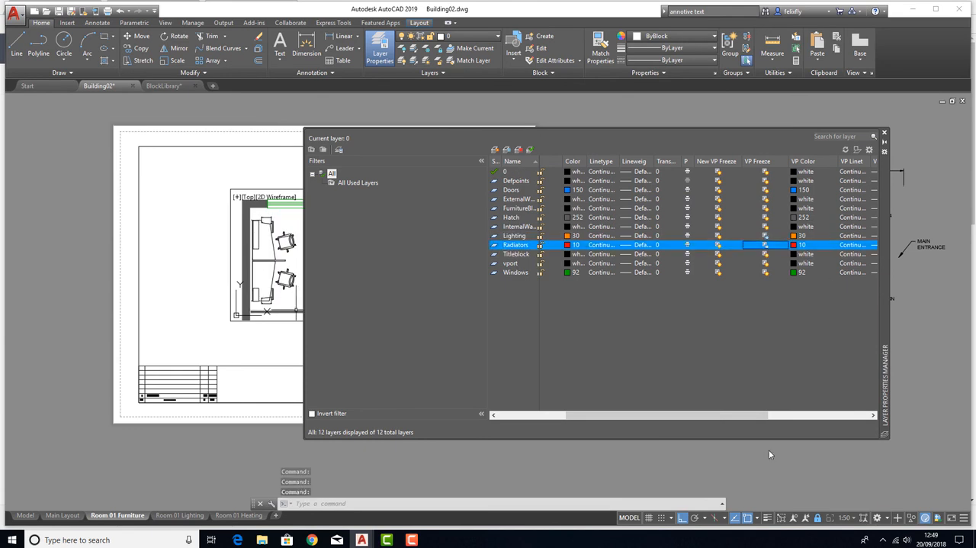
pyautogui.click(884, 135)
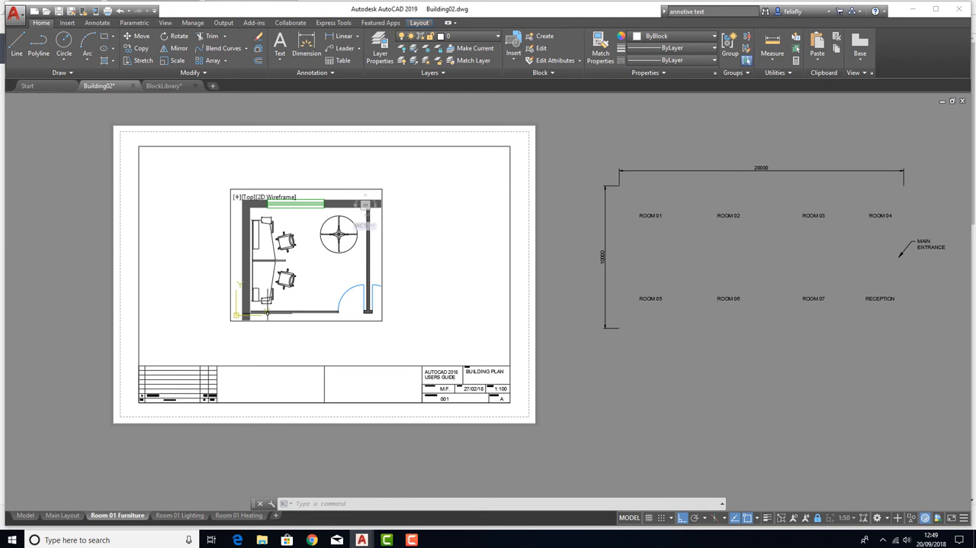
# Check the room plan on the Room 01 Furniture layout and return from the viewport to paper space
pyautogui.scroll(3, 275, 252)
pyautogui.moveTo(352, 297); pyautogui.dragTo(452, 294, button='middle')
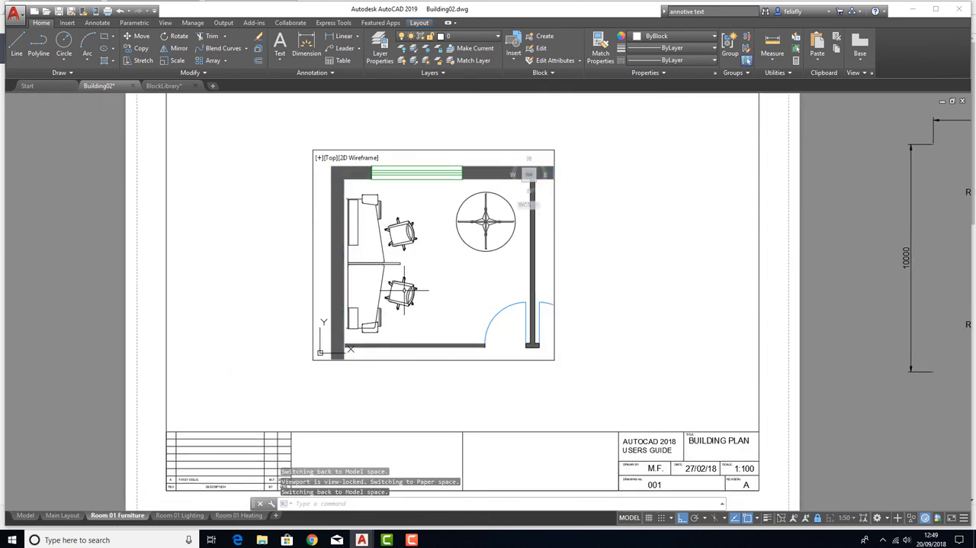
pyautogui.doubleClick(616, 400)
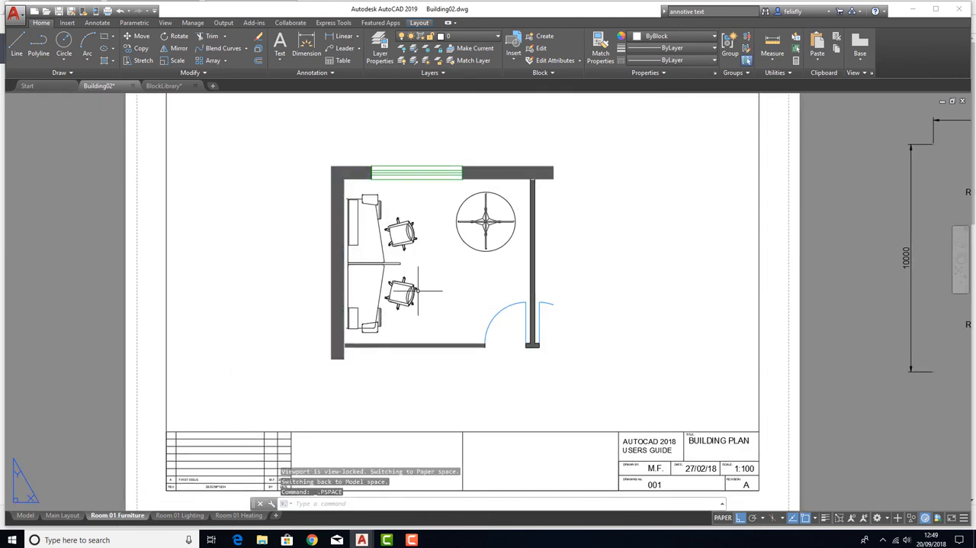
pyautogui.scroll(-2, 418, 290)
pyautogui.moveTo(418, 290); pyautogui.dragTo(354, 277, button='middle')
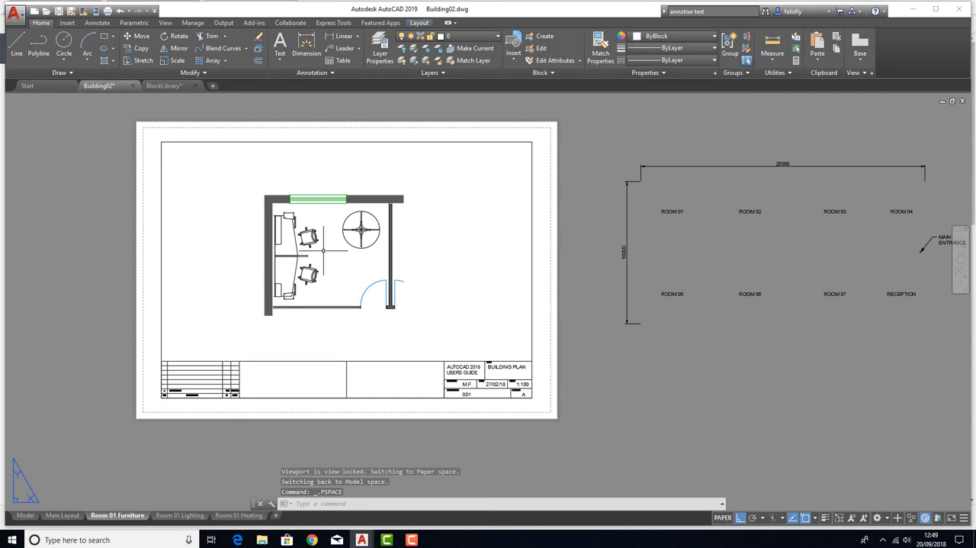
pyautogui.doubleClick(338, 263)
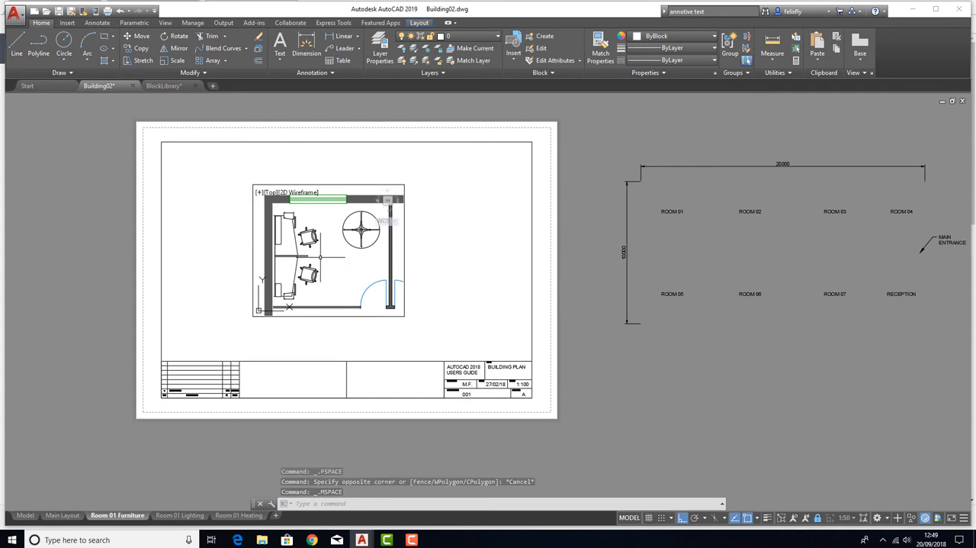
pyautogui.doubleClick(490, 342)
# Compare the Room 01 Lighting, Room 01 Heating and Main Layout sheets with the Room 01 Furniture layout
pyautogui.click(179, 515)
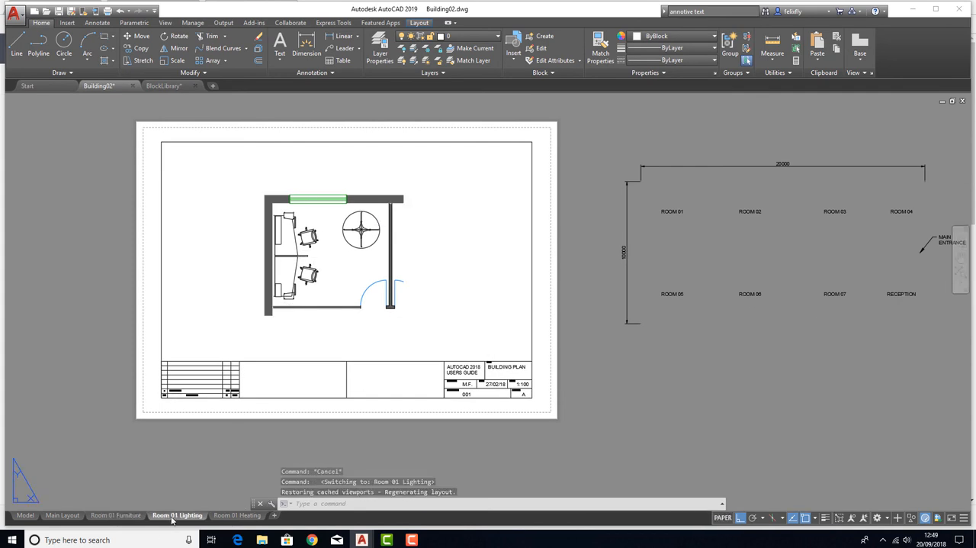
pyautogui.click(238, 515)
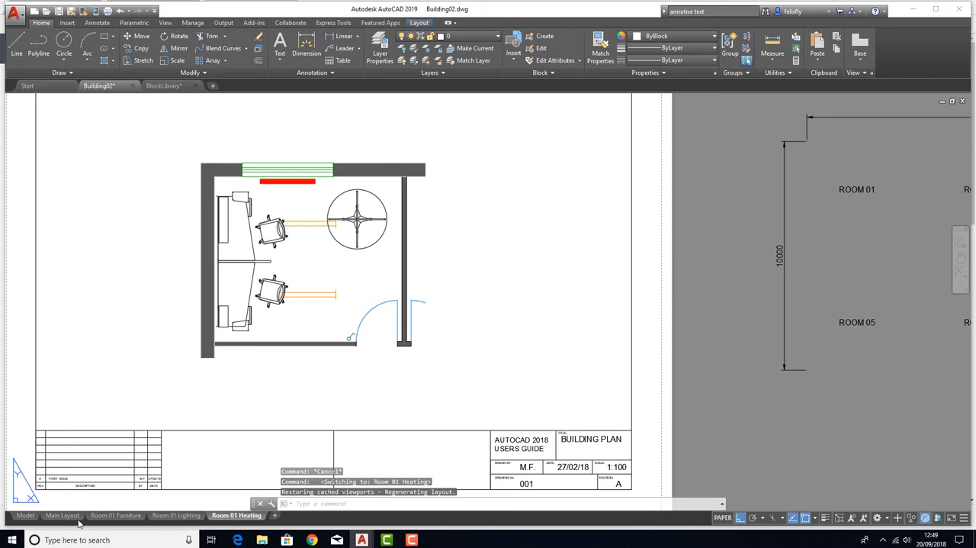
pyautogui.click(62, 515)
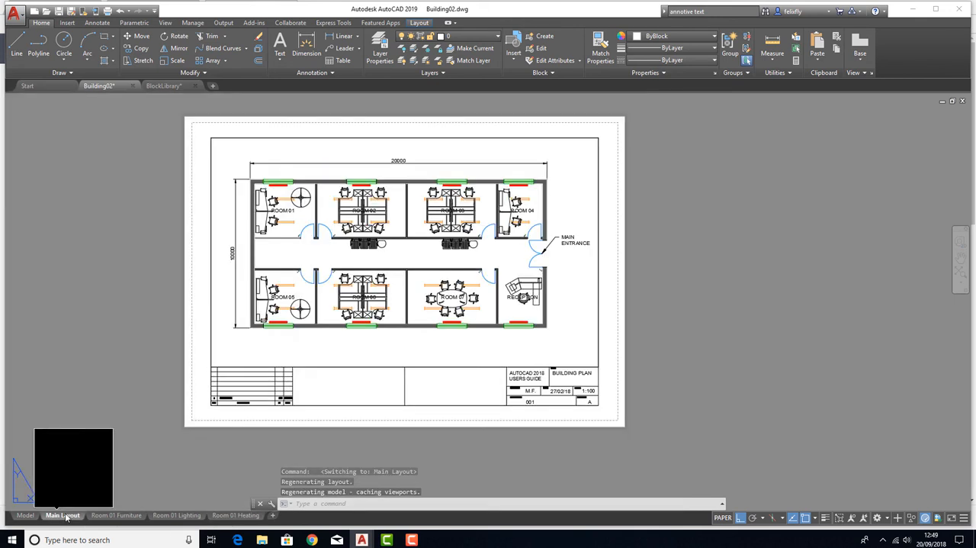
pyautogui.click(116, 515)
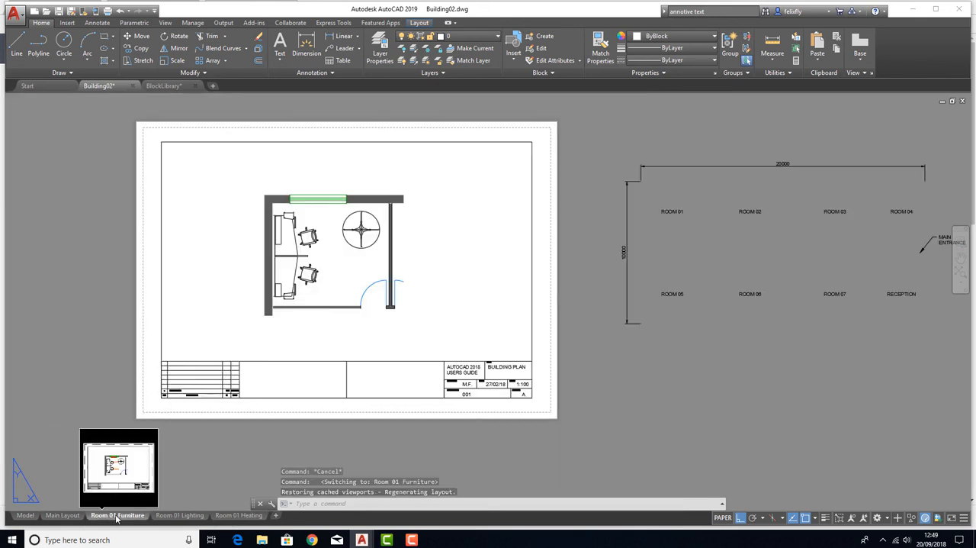
pyautogui.scroll(2, 324, 259)
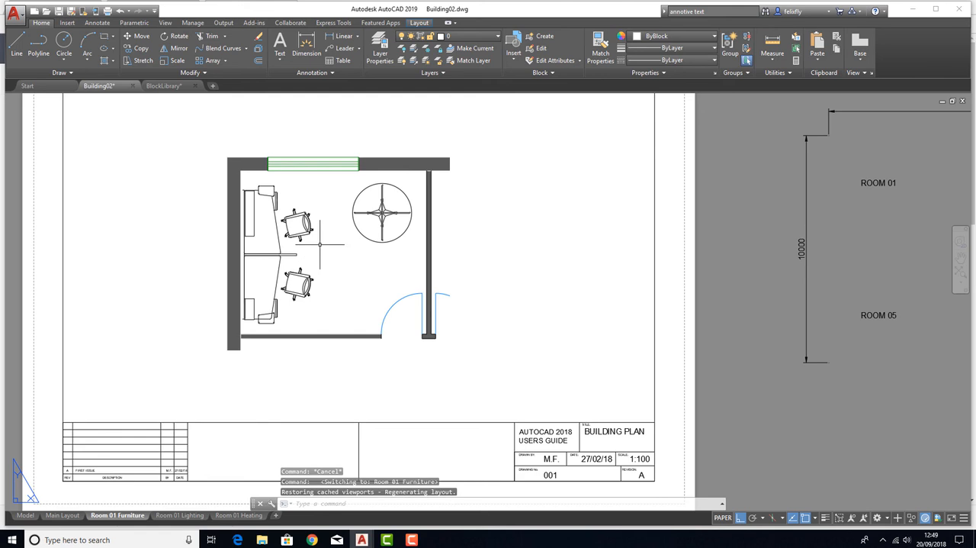
# Open the Room 01 Lighting layout, activate the room plan's viewport and open the layer properties
pyautogui.click(180, 515)
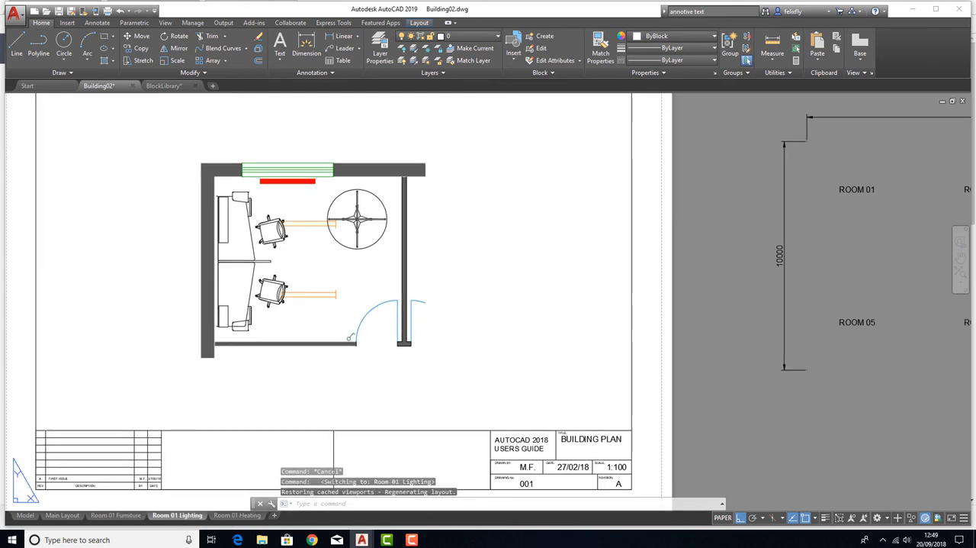
pyautogui.doubleClick(295, 268)
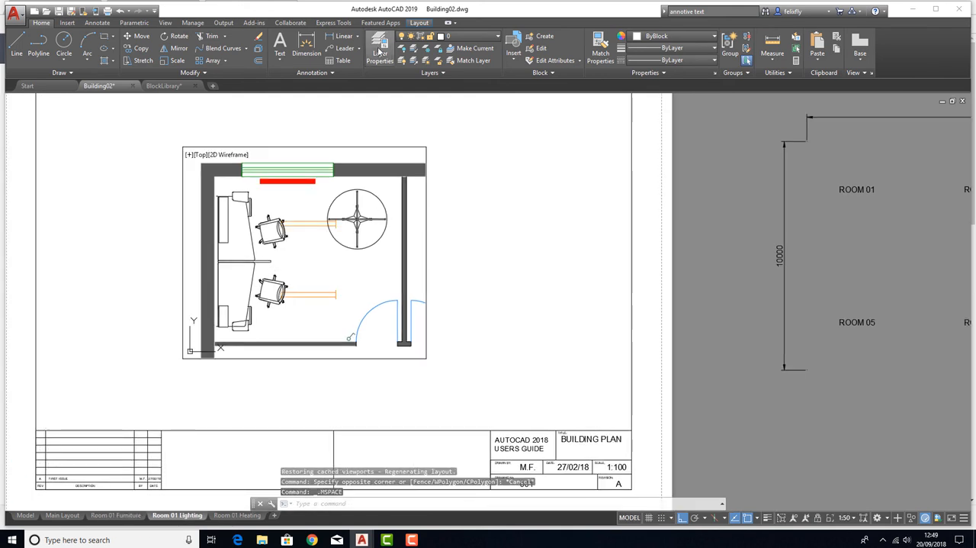
pyautogui.click(379, 55)
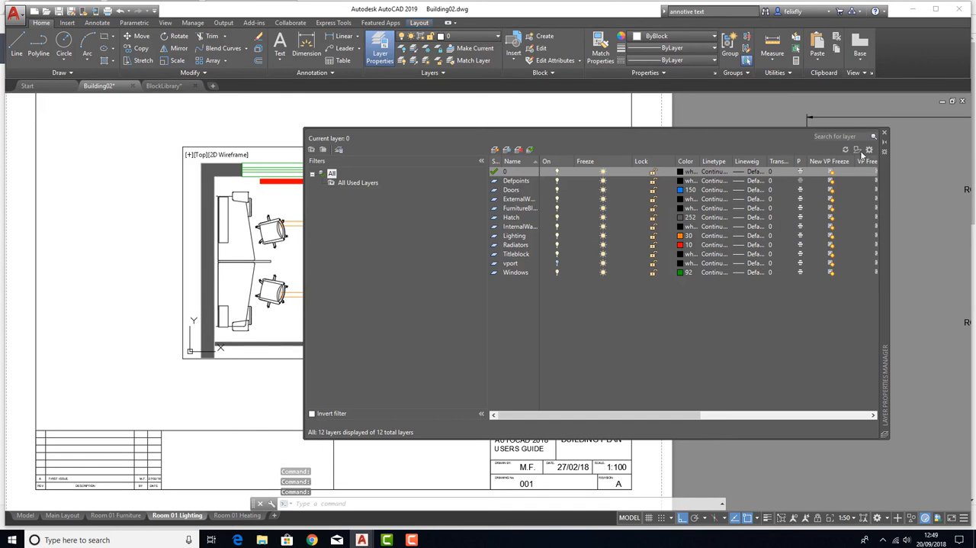
# Try to hide the FurnitureBlock and Radiators layers in the Room 01 Lighting viewport by enabling New VP Freeze for both
pyautogui.click(517, 209)
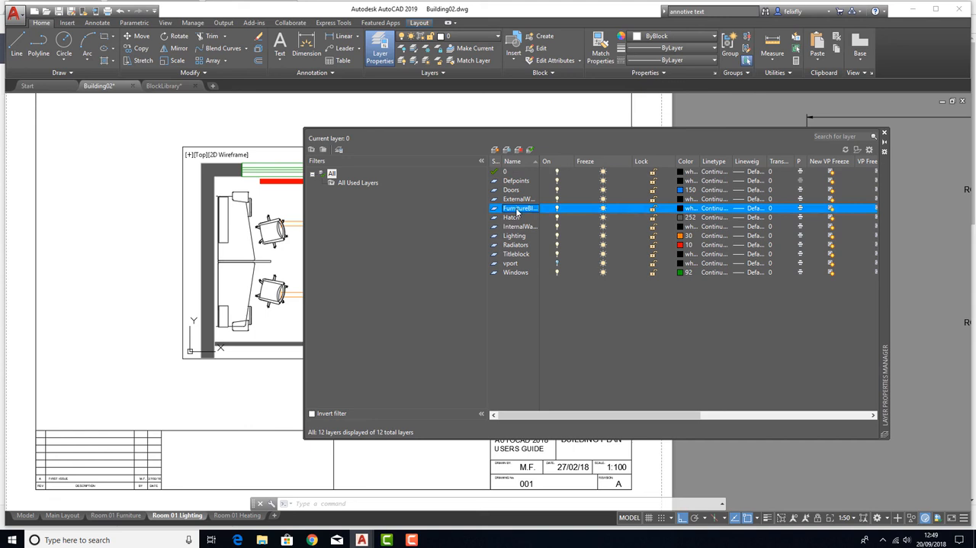
pyautogui.click(832, 211)
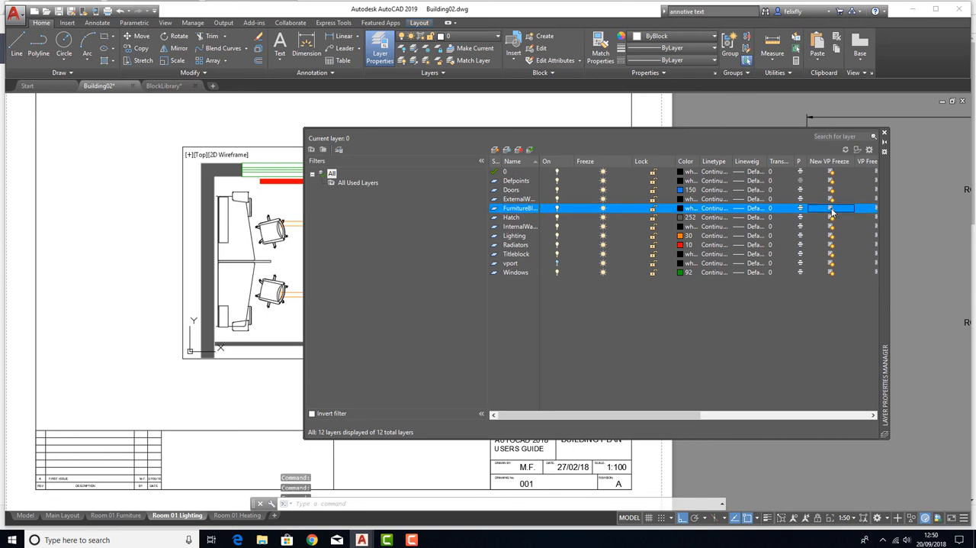
pyautogui.click(516, 245)
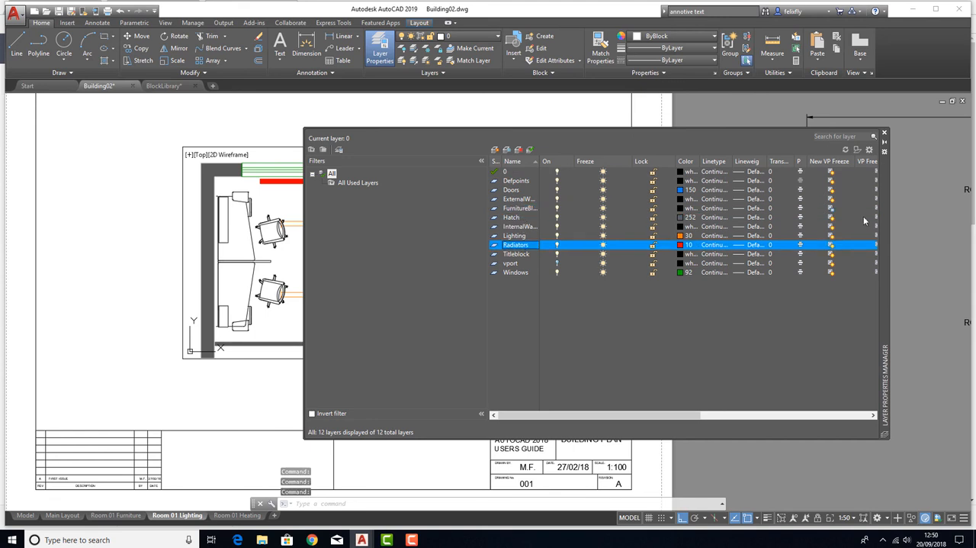
pyautogui.click(831, 245)
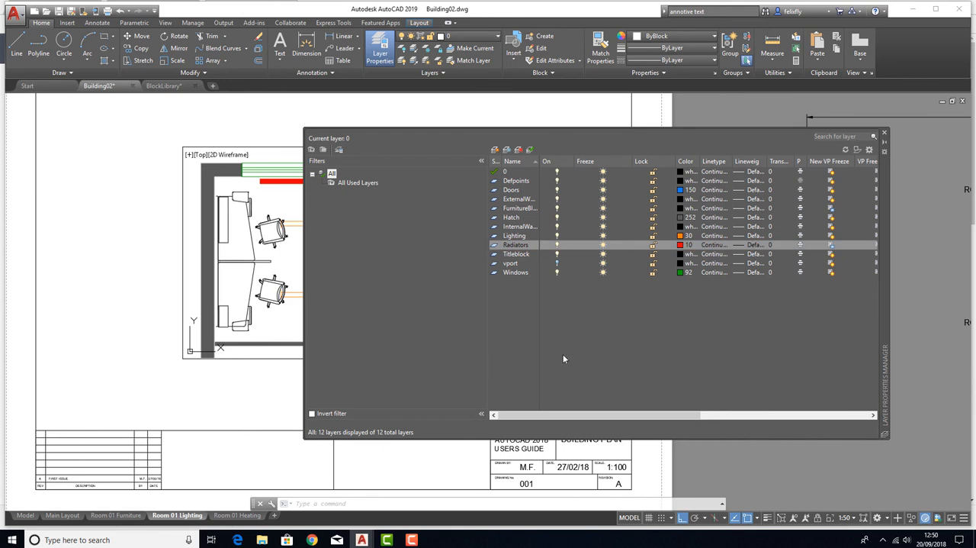
pyautogui.click(884, 133)
pyautogui.click(358, 289)
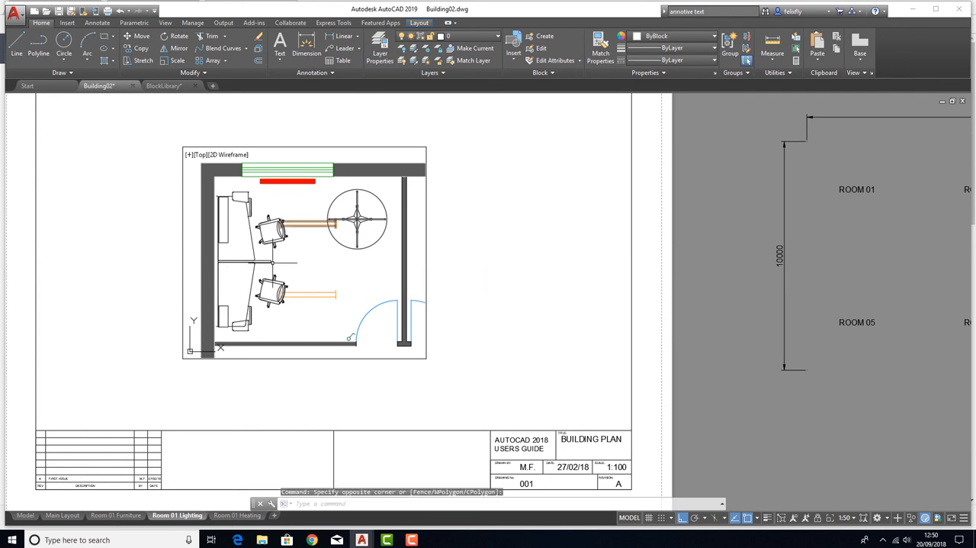
pyautogui.doubleClick(749, 398)
pyautogui.doubleClick(332, 312)
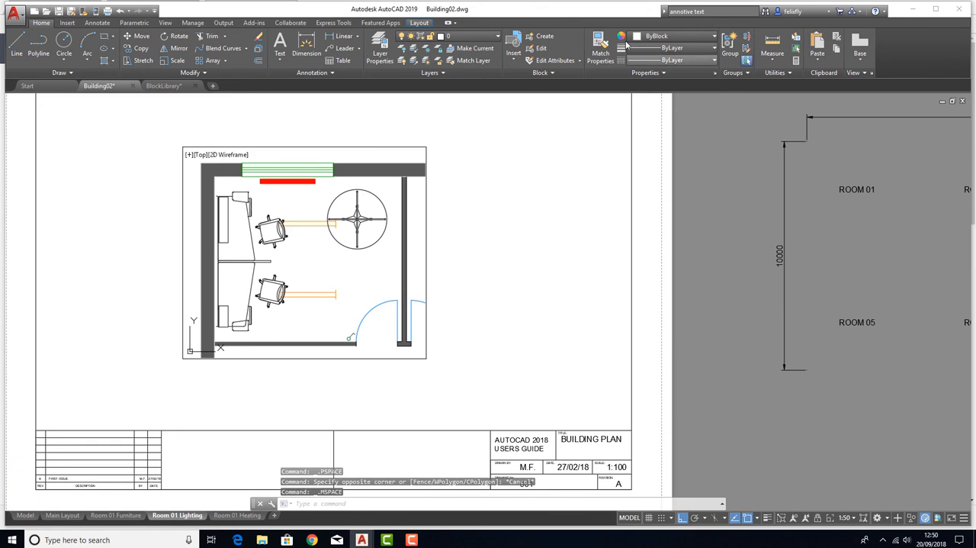
# Turn New VP Freeze back off for the FurnitureBlock and Radiators layers and close the layer properties
pyautogui.click(473, 36)
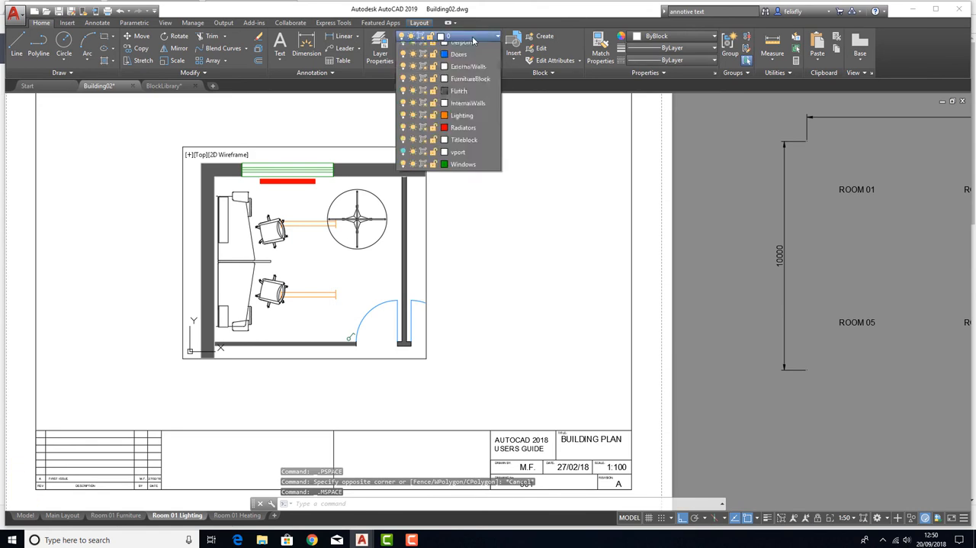
pyautogui.click(381, 47)
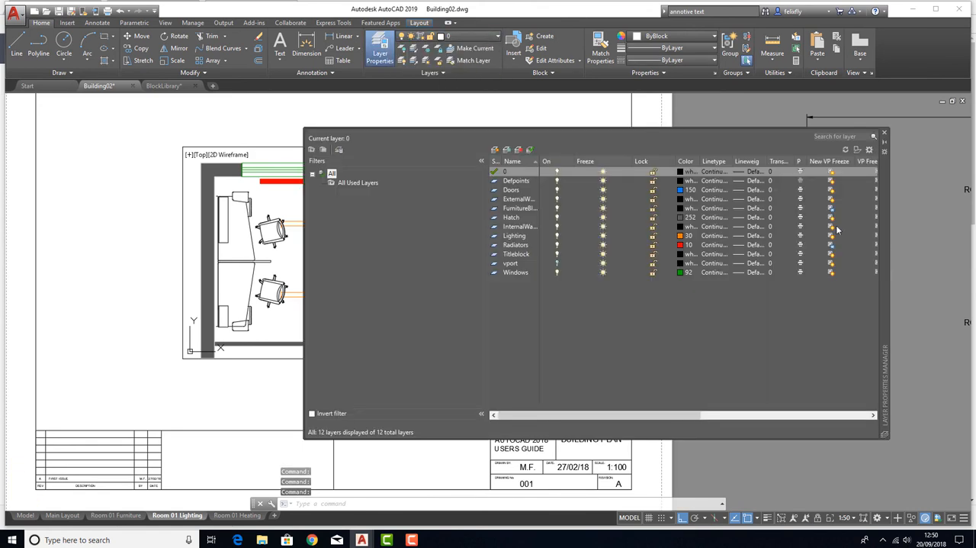
pyautogui.click(518, 208)
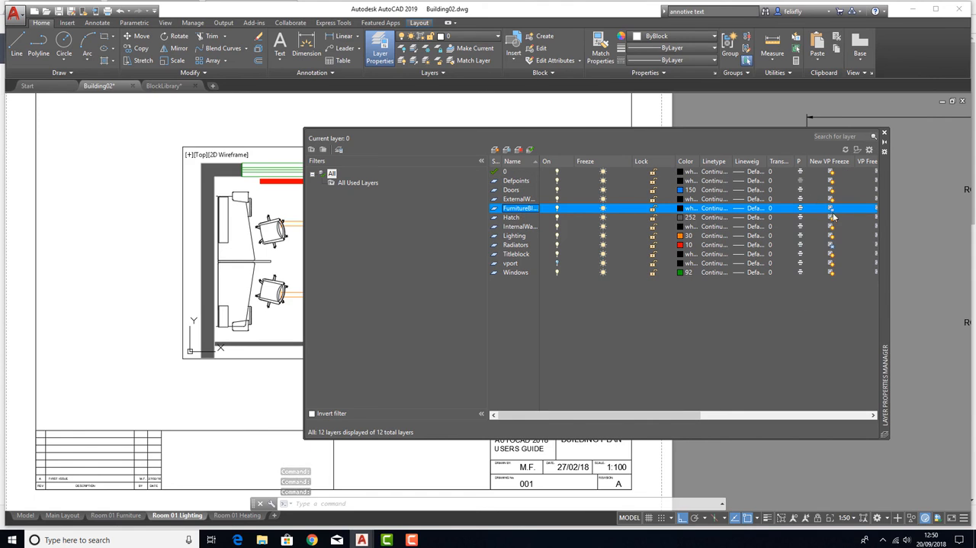
pyautogui.click(832, 244)
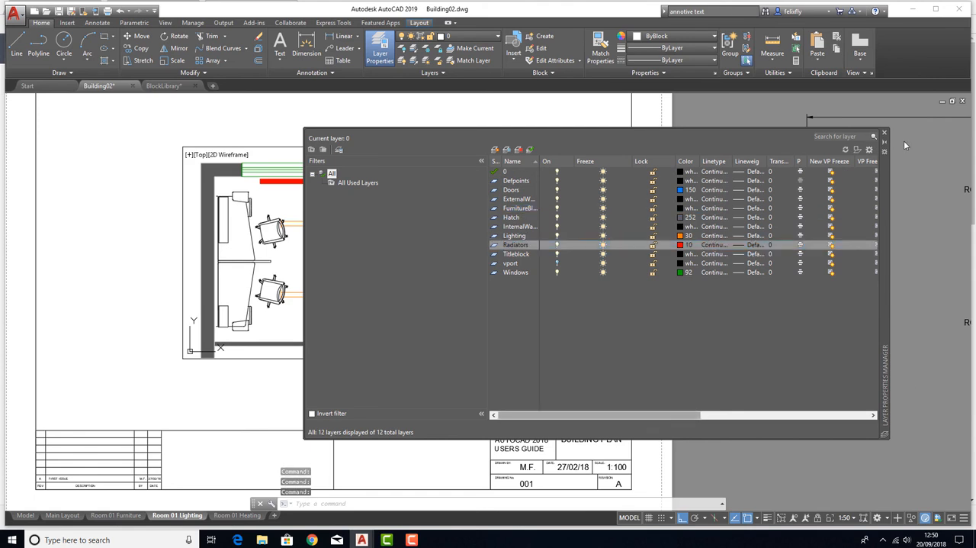
pyautogui.click(885, 133)
pyautogui.click(304, 277)
pyautogui.click(302, 257)
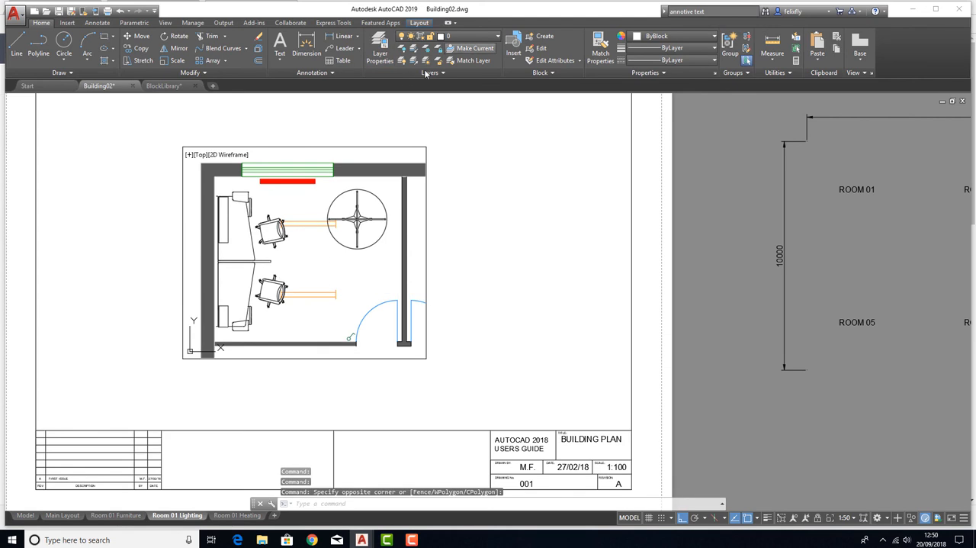
# Freeze the FurnitureBlock and Radiators layers in the Room 01 Lighting viewport only, using VP Freeze, and close the layer properties
pyautogui.click(380, 50)
pyautogui.moveTo(535, 413); pyautogui.dragTo(627, 414)
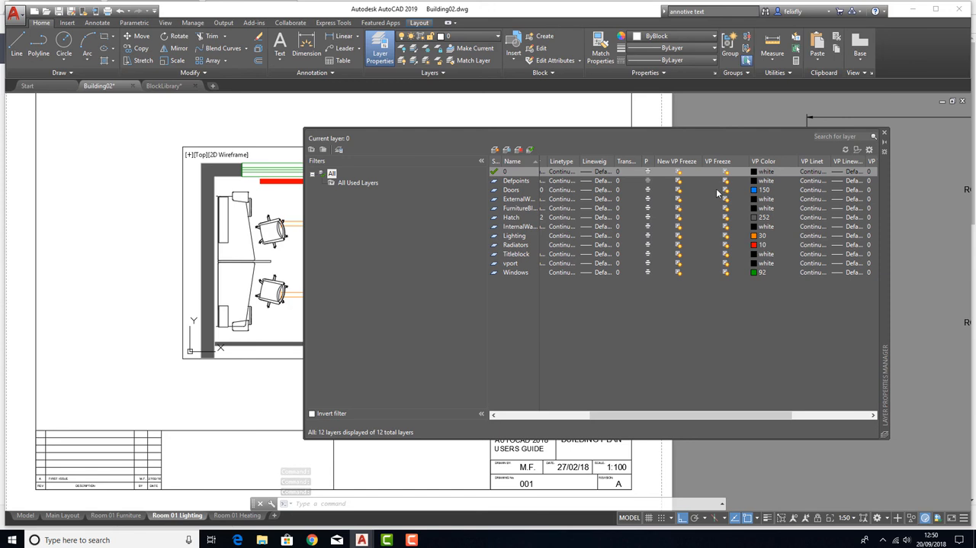
pyautogui.click(521, 208)
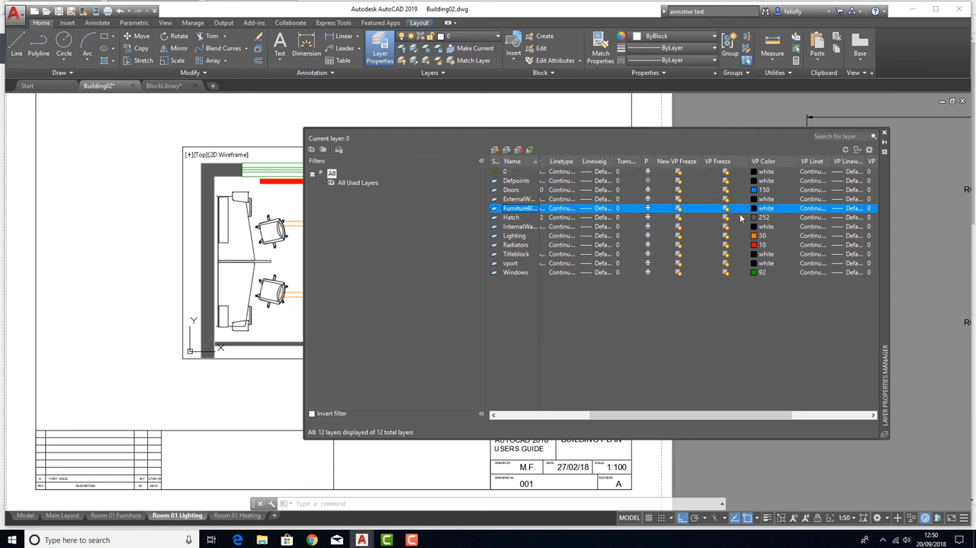
pyautogui.click(725, 209)
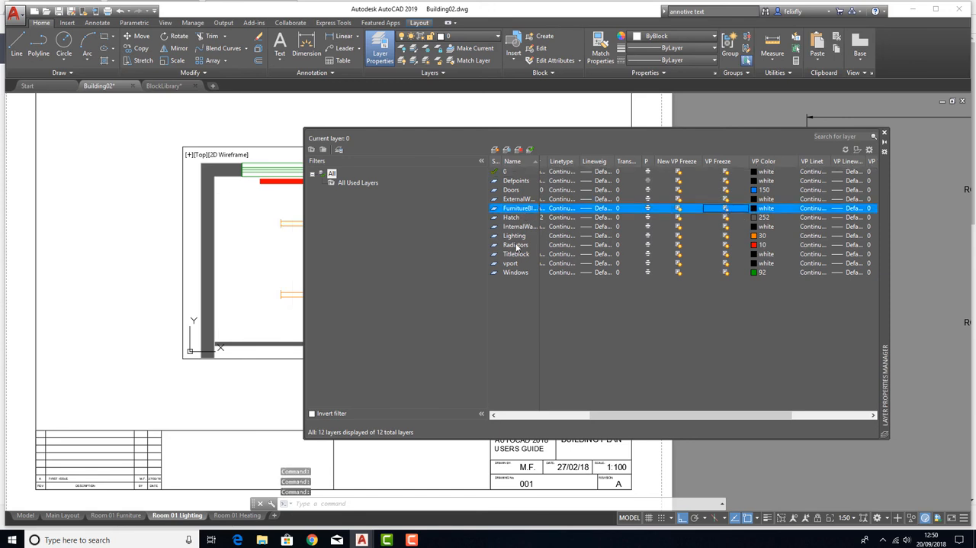
pyautogui.click(516, 245)
pyautogui.click(725, 245)
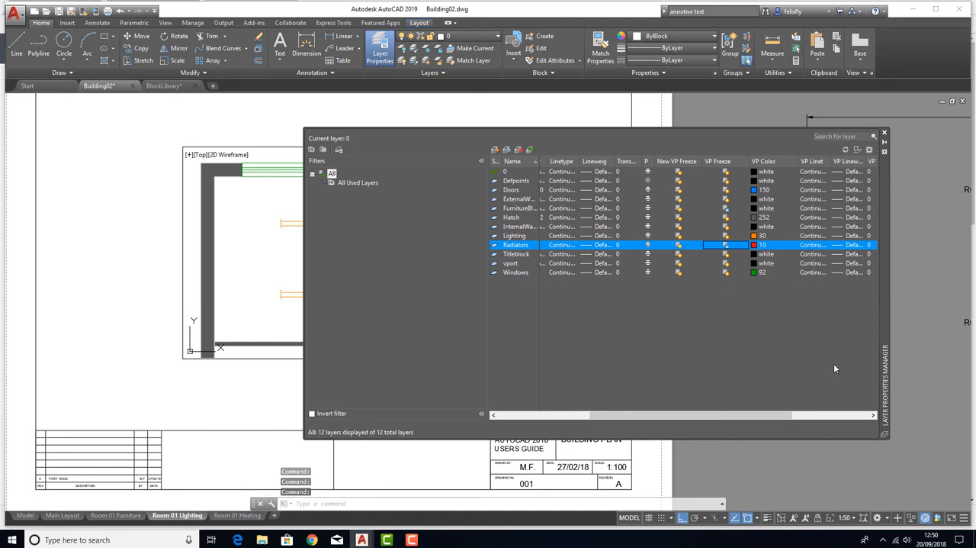
pyautogui.click(883, 133)
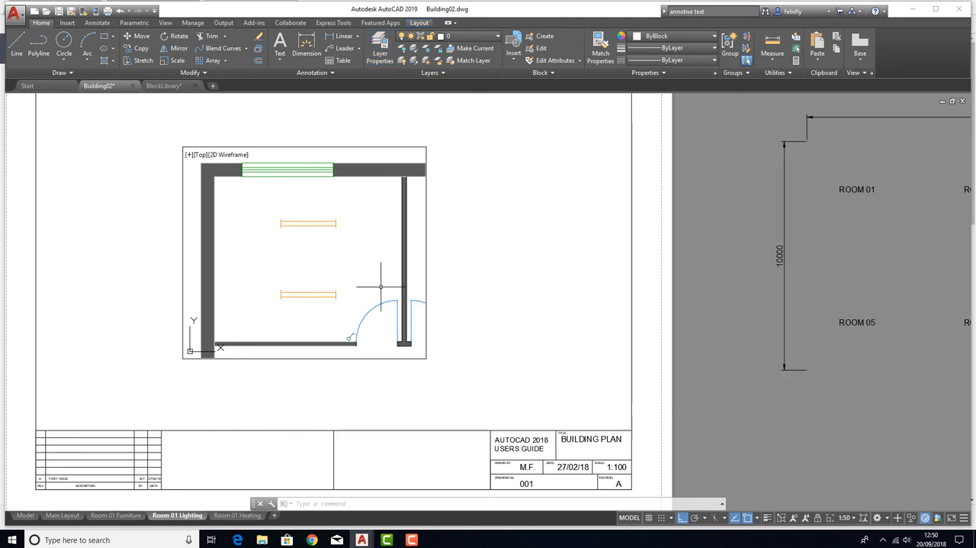
# Lock the room plan's viewport in the Room 01 Lighting layout and return to paper space
pyautogui.doubleClick(525, 316)
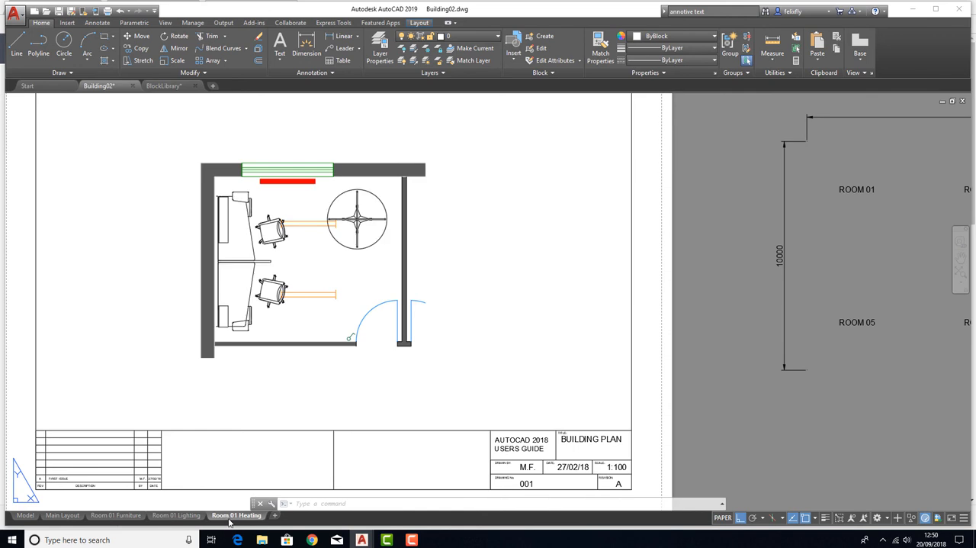
pyautogui.moveTo(178, 514)
pyautogui.click(722, 517)
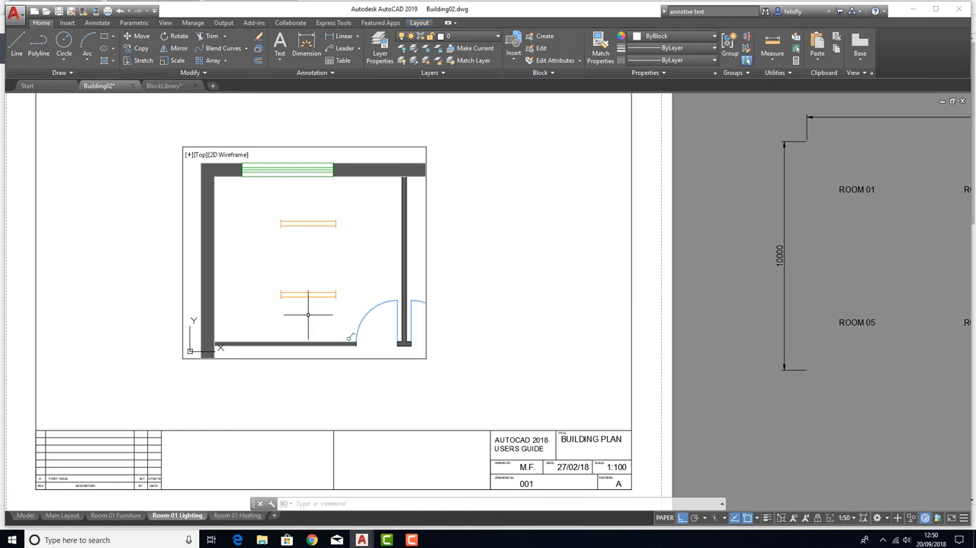
pyautogui.click(818, 518)
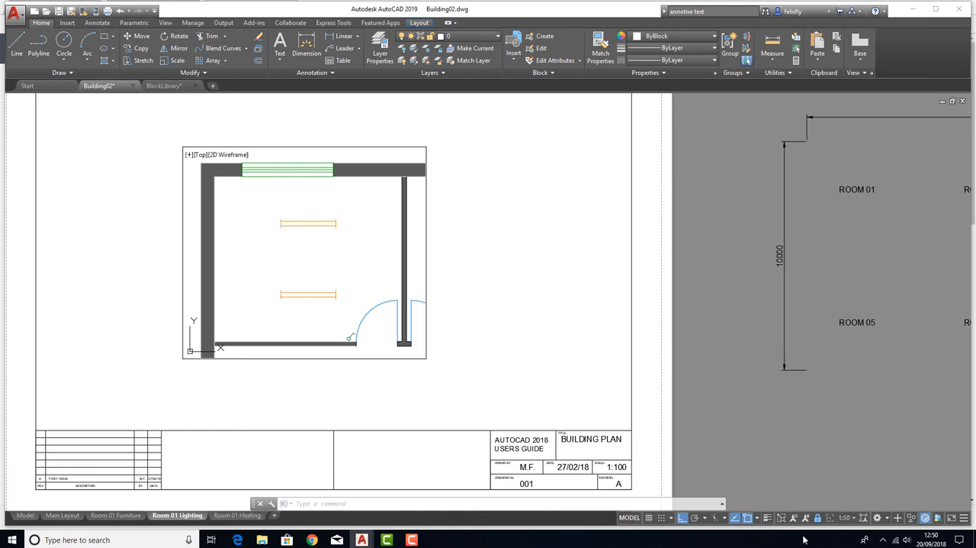
pyautogui.doubleClick(506, 399)
# Open the Room 01 Heating layout, activate the room plan's viewport and lock it
pyautogui.click(237, 515)
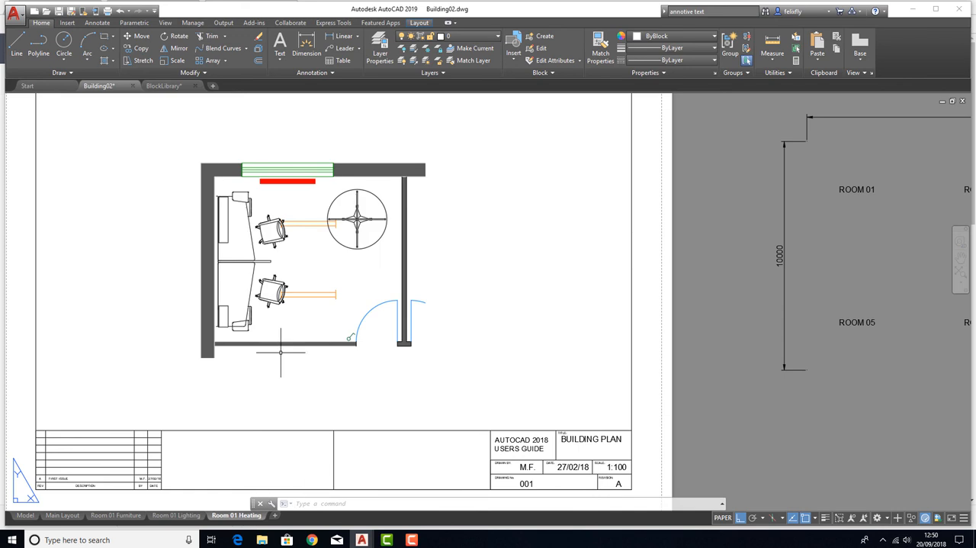
pyautogui.doubleClick(305, 329)
pyautogui.click(818, 518)
# Freeze the Radiators and FurnitureBlock layers in the Room 01 Heating viewport with VP Freeze, close the layer properties and return to paper space
pyautogui.click(379, 50)
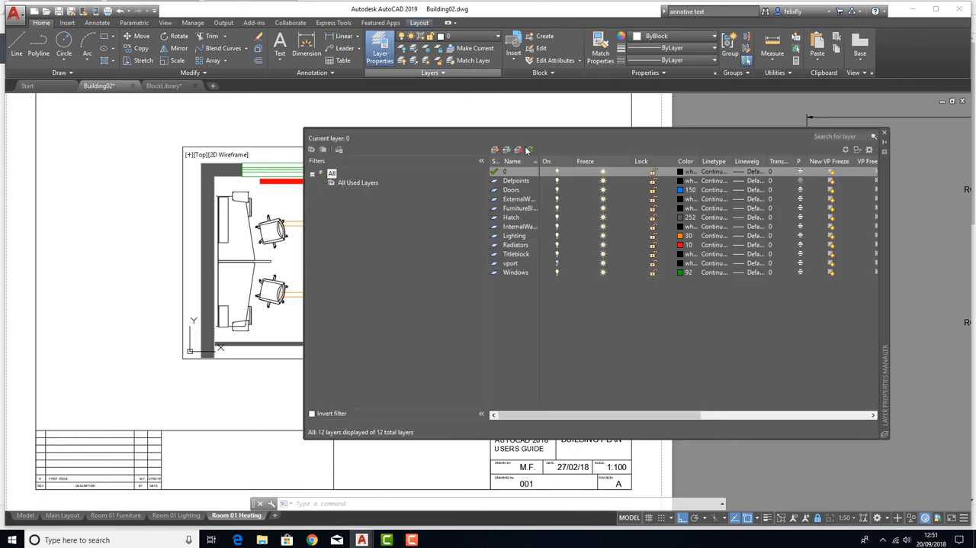
pyautogui.click(517, 245)
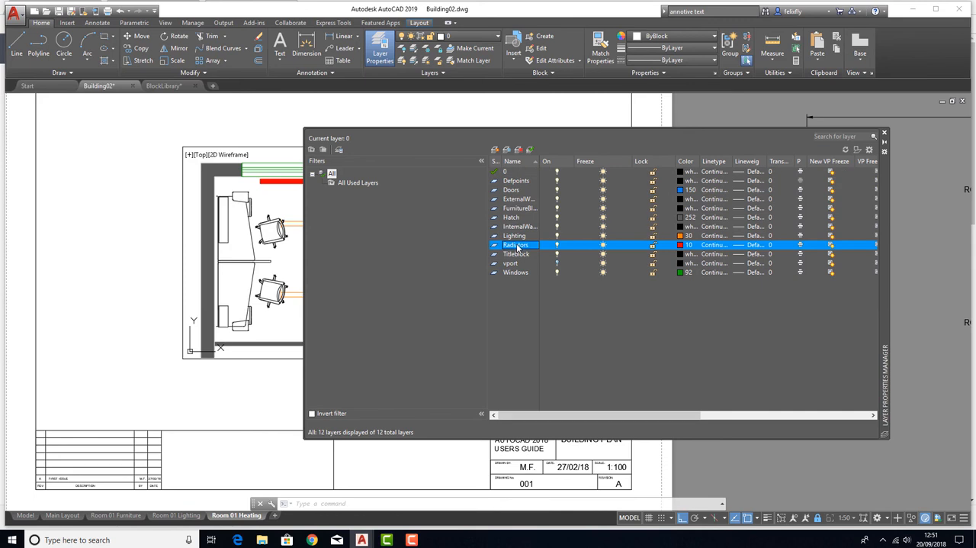
pyautogui.moveTo(668, 416); pyautogui.dragTo(768, 415)
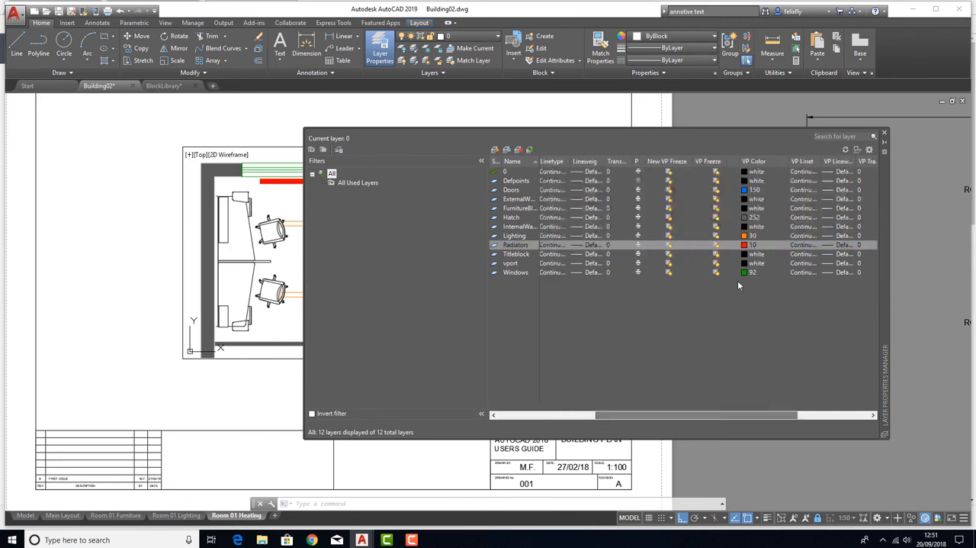
pyautogui.click(715, 246)
pyautogui.click(513, 209)
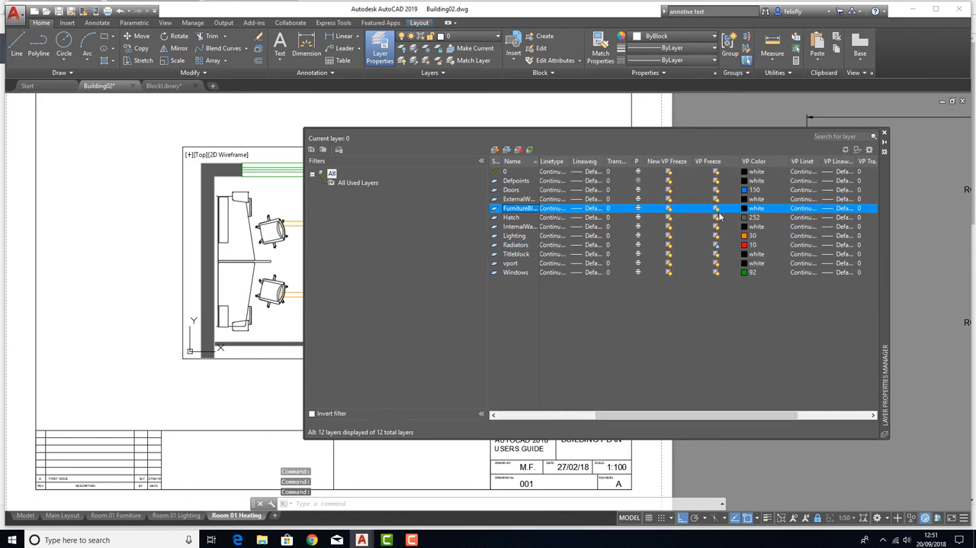
pyautogui.click(716, 210)
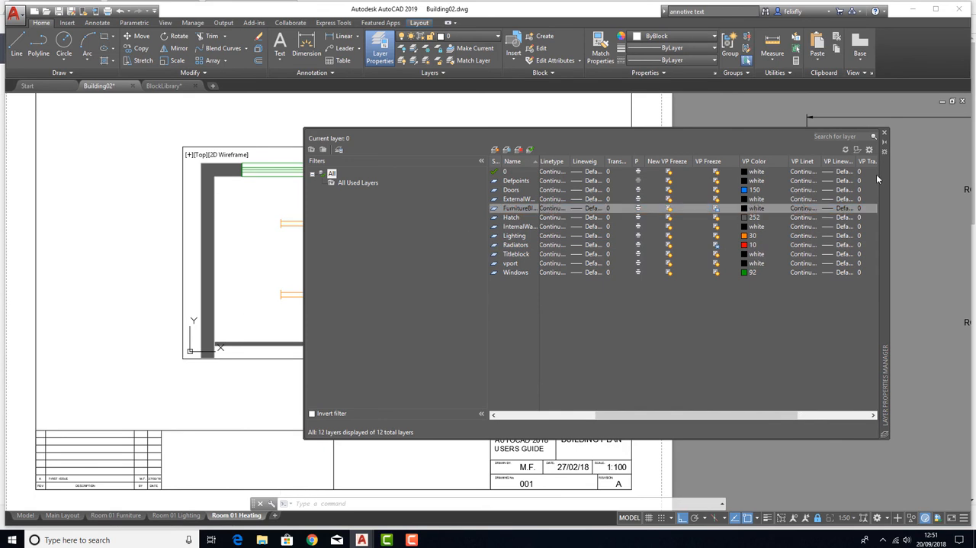
pyautogui.click(884, 134)
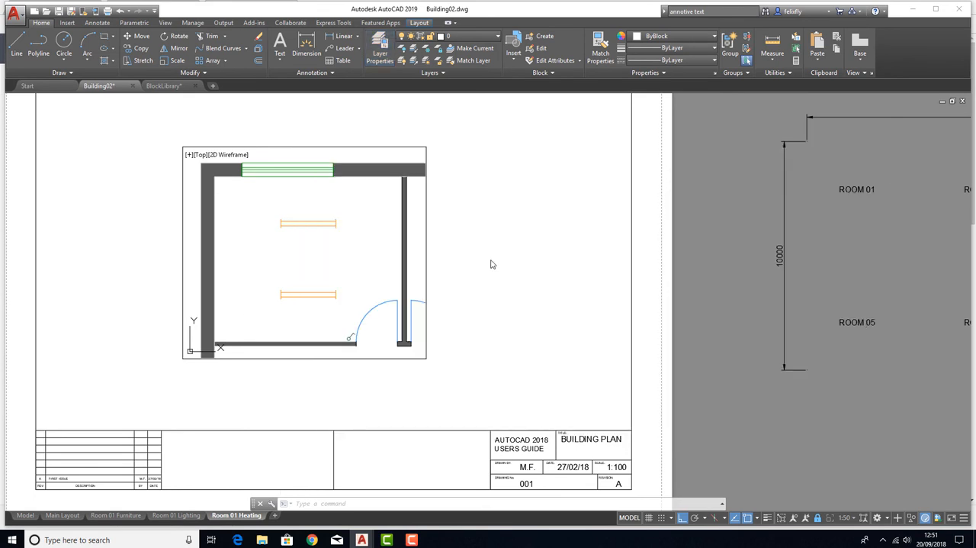
pyautogui.doubleClick(475, 346)
# Compare which layers are shown in the Room 01 Furniture, Room 01 Lighting and Room 01 Heating layouts
pyautogui.scroll(-5, 475, 338)
pyautogui.scroll(4, 475, 337)
pyautogui.scroll(2, 420, 339)
pyautogui.moveTo(350, 317); pyautogui.dragTo(388, 302, button='middle')
pyautogui.scroll(-2, 450, 280)
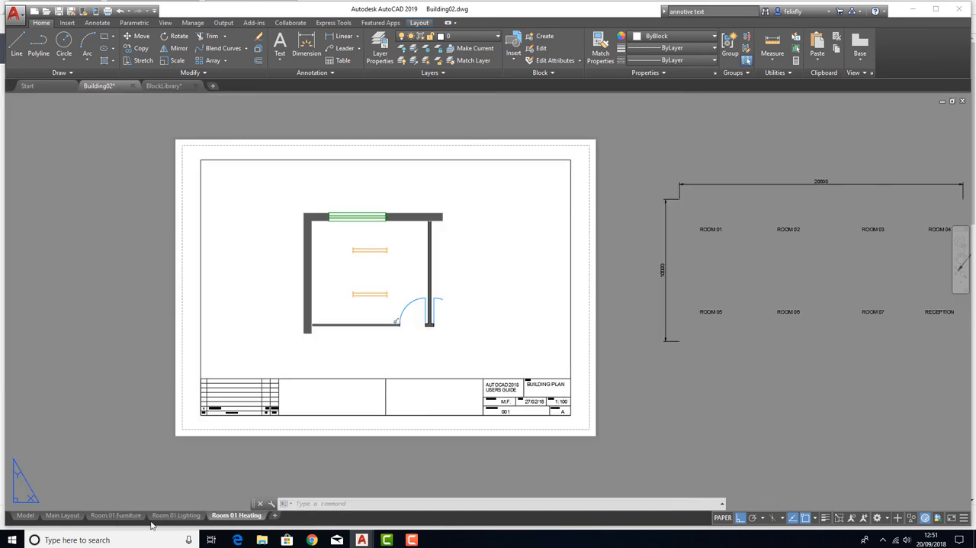
pyautogui.click(116, 515)
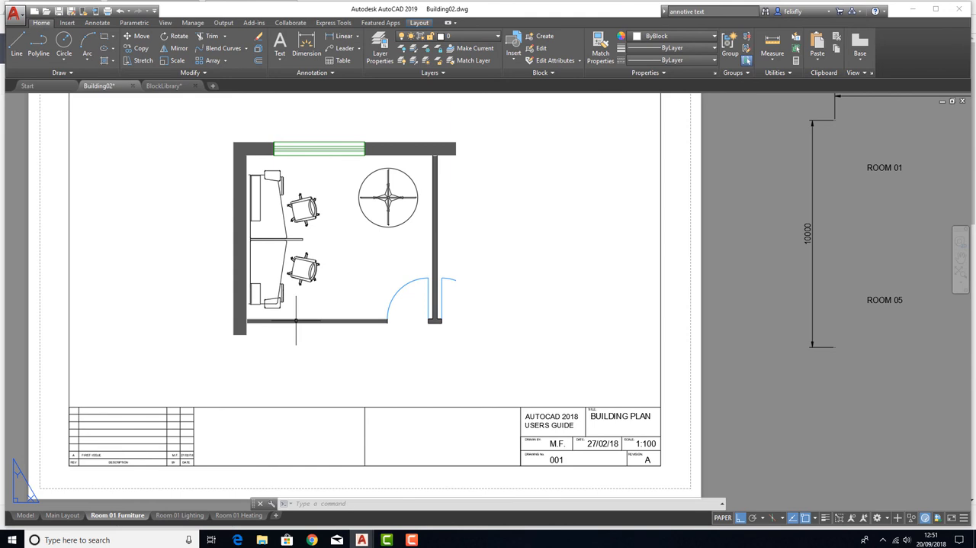
pyautogui.click(183, 516)
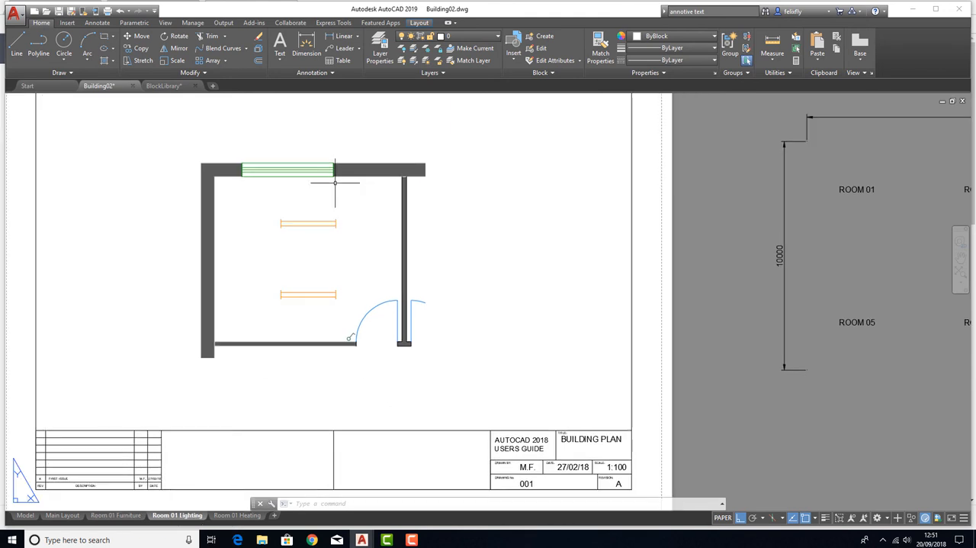
pyautogui.click(233, 515)
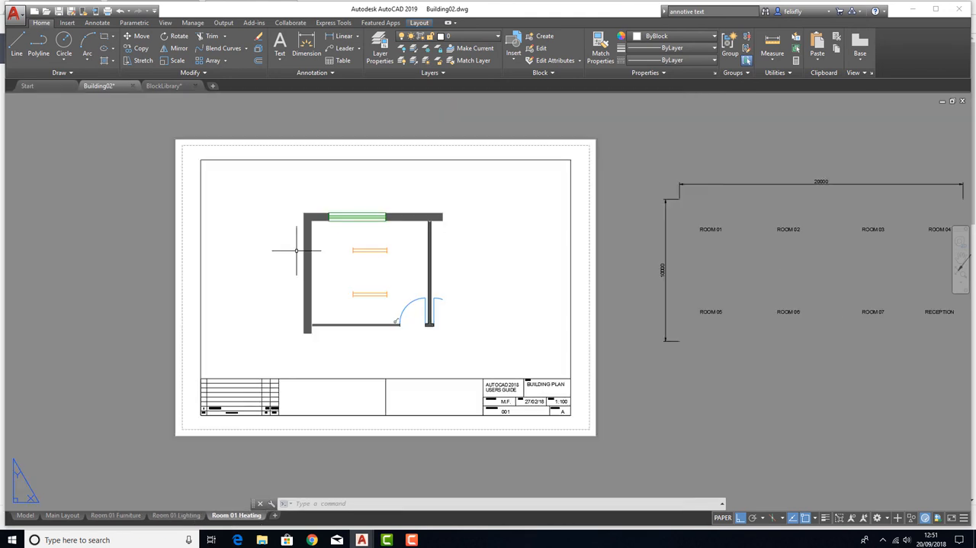
pyautogui.click(177, 516)
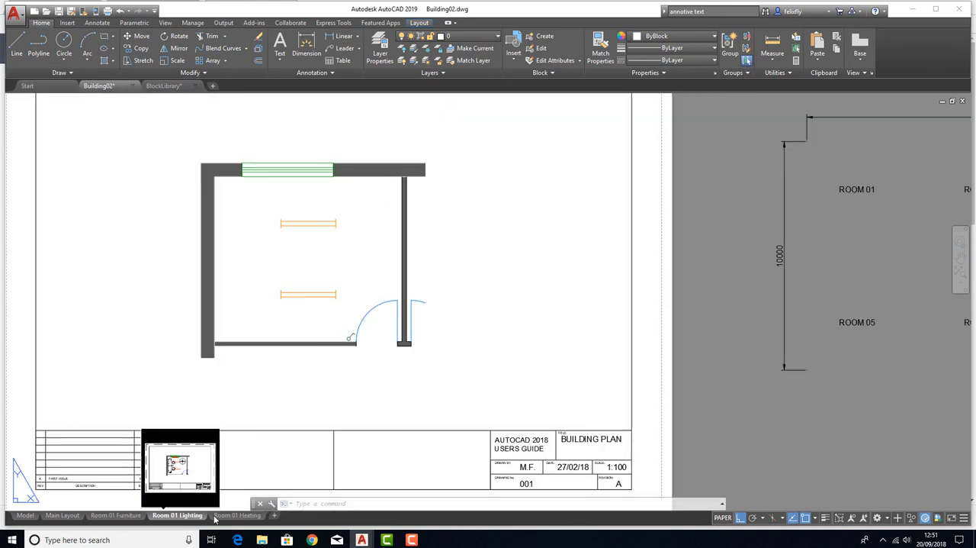
pyautogui.click(227, 516)
# In the Room 01 Heating viewport, turn VP Freeze off for Radiators and on for Lighting, and return to paper space
pyautogui.scroll(3, 382, 274)
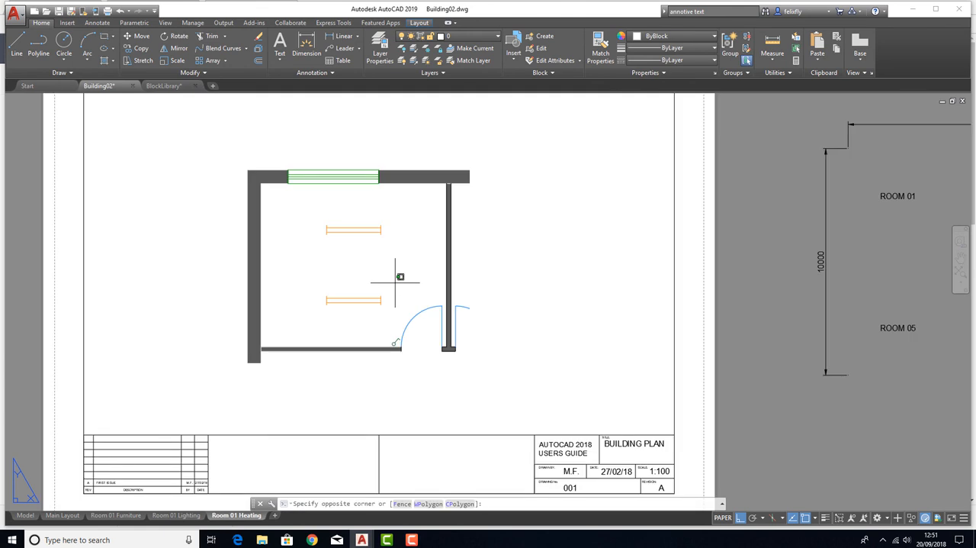
pyautogui.doubleClick(397, 276)
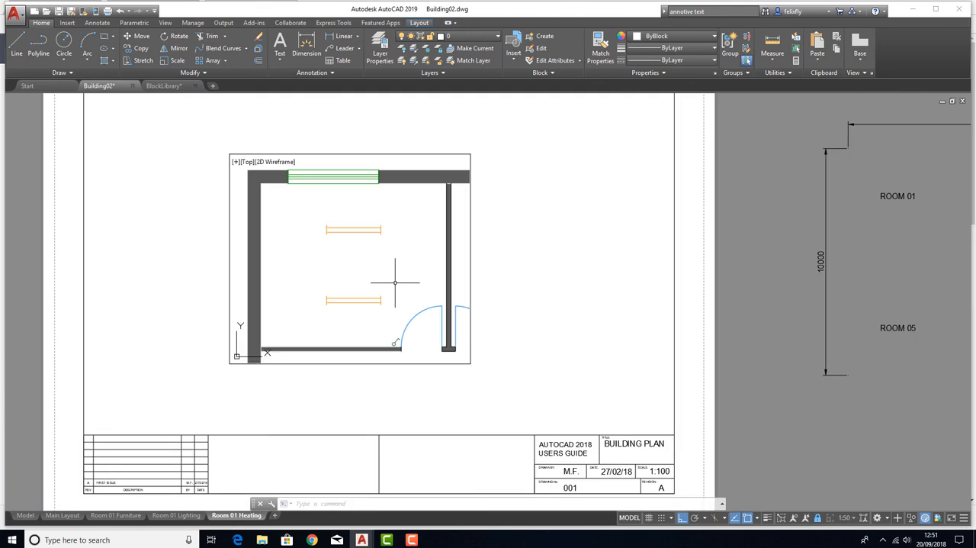
pyautogui.click(382, 46)
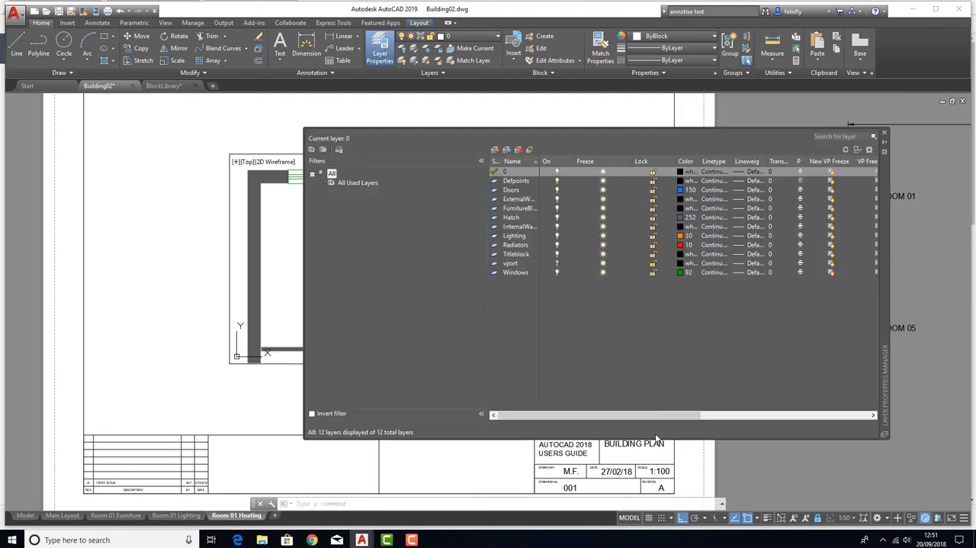
pyautogui.click(714, 414)
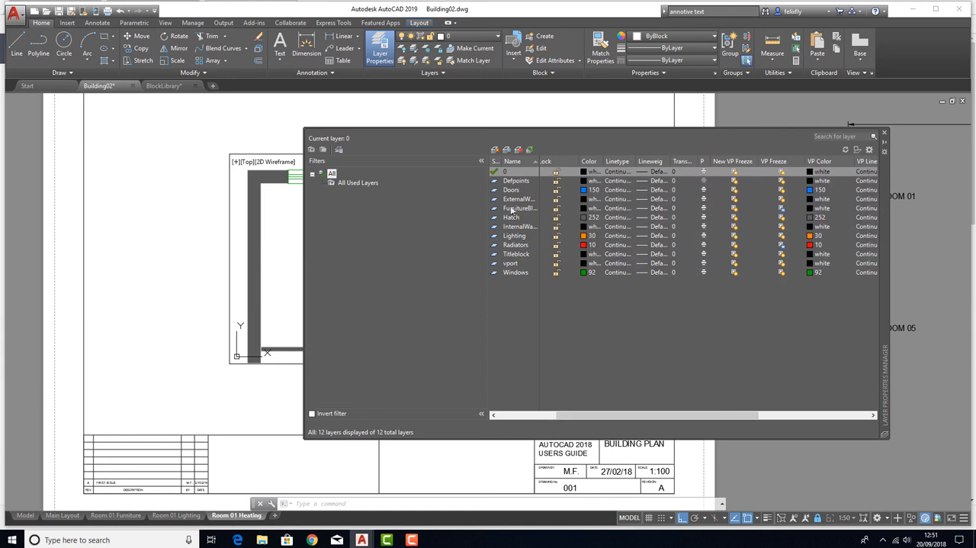
pyautogui.click(516, 236)
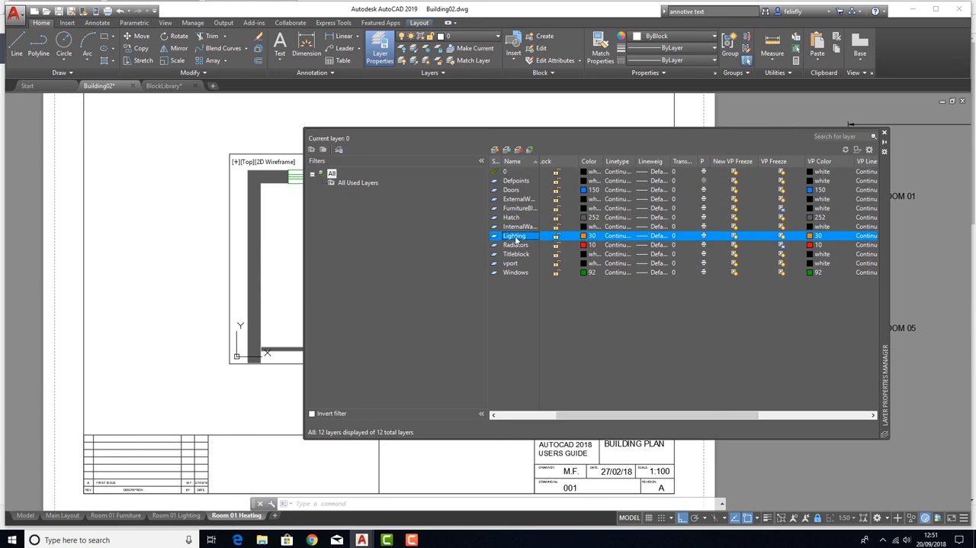
pyautogui.click(509, 245)
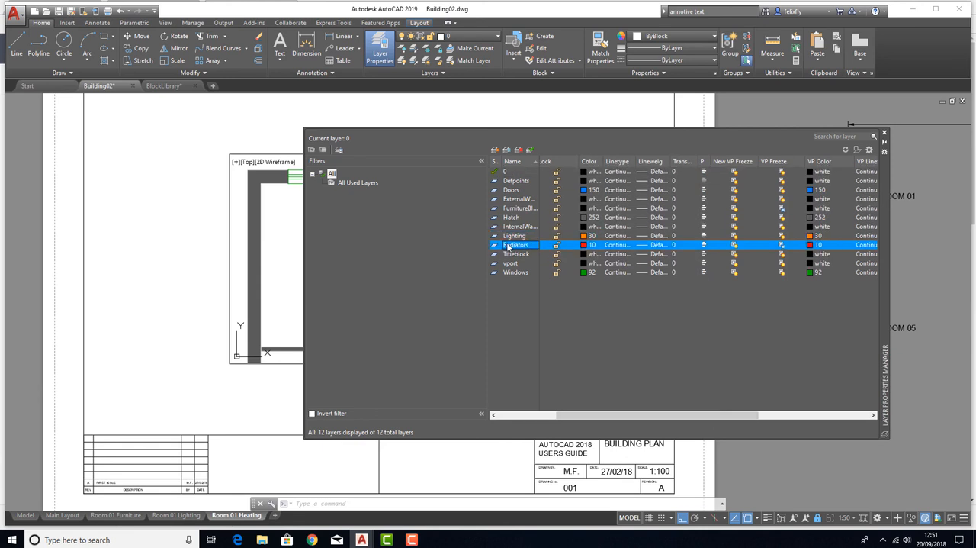
pyautogui.click(782, 247)
pyautogui.click(782, 236)
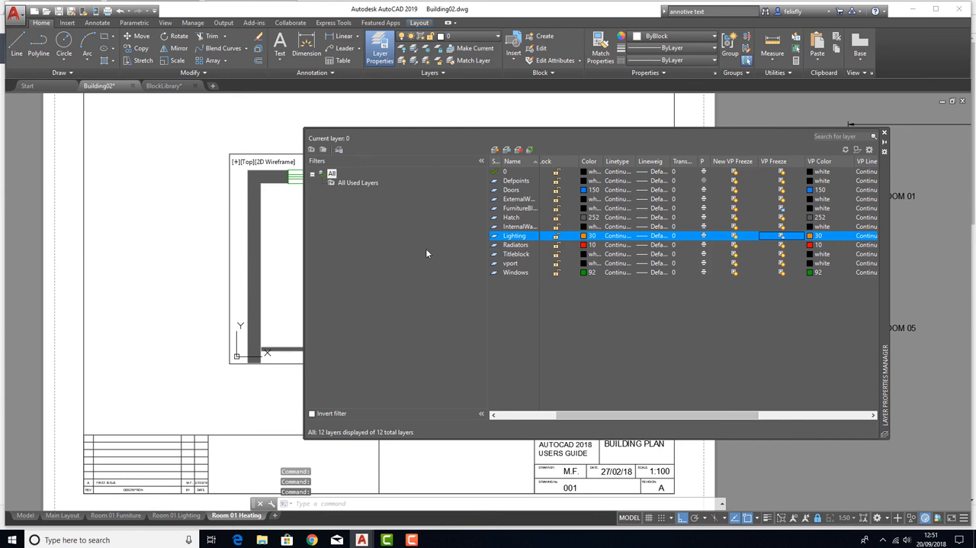
pyautogui.click(884, 135)
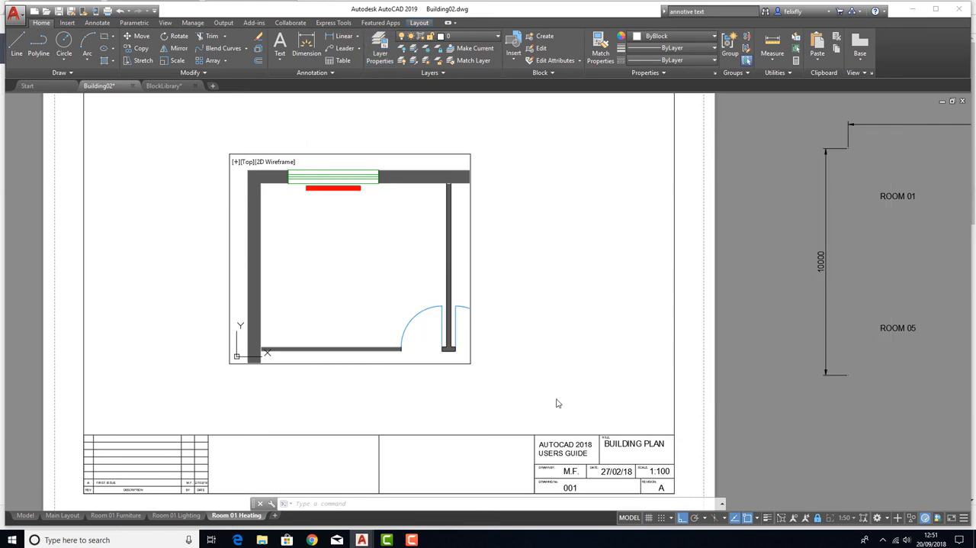
pyautogui.doubleClick(308, 144)
pyautogui.scroll(-2, 357, 268)
pyautogui.moveTo(361, 263); pyautogui.dragTo(362, 263, button='middle')
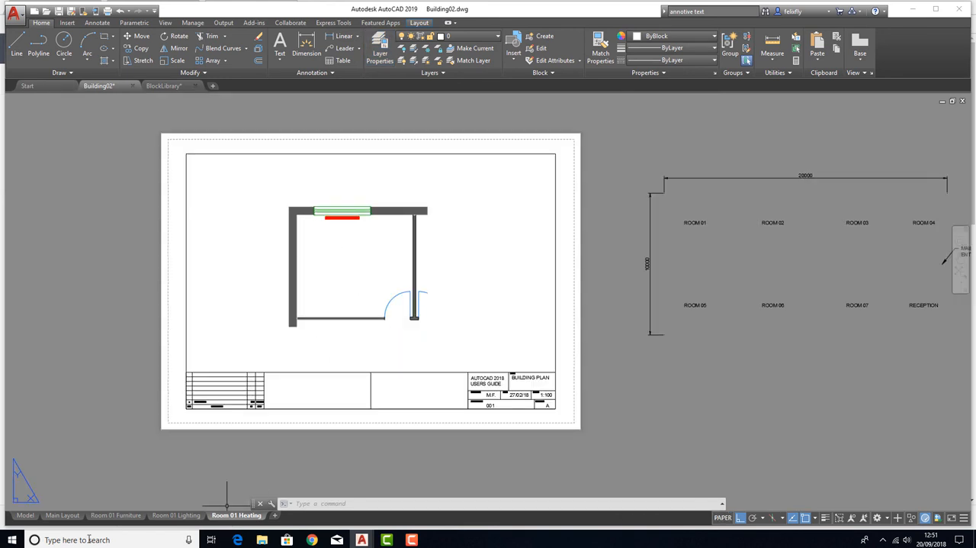
# Change the title block text of the Room 01 Furniture layout to "ROOM 01 FURNITURE" on two lines
pyautogui.click(116, 516)
pyautogui.click(622, 416)
pyautogui.doubleClick(625, 417)
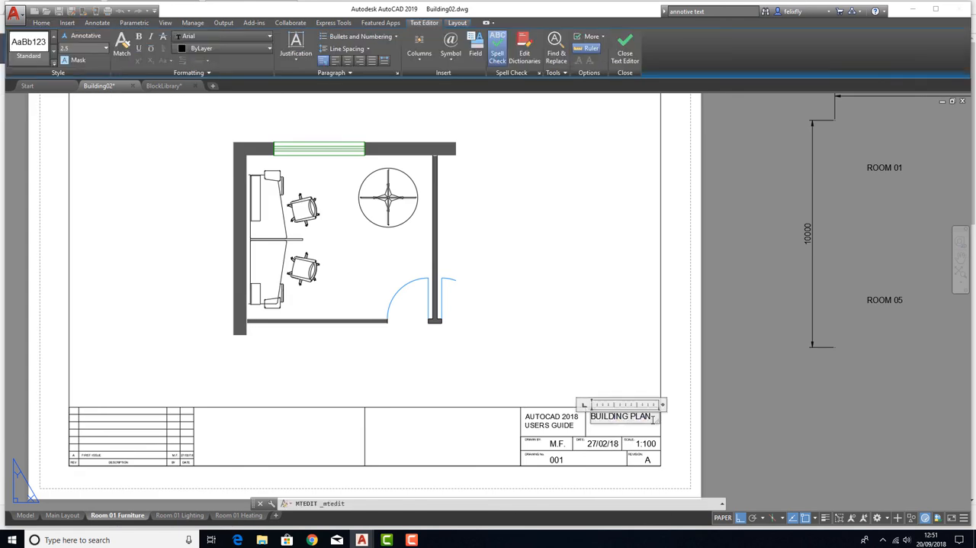
pyautogui.hotkey('ctrl', 'a')
pyautogui.press('BackSpace')
pyautogui.write('ROOM 01')
pyautogui.press('Return')
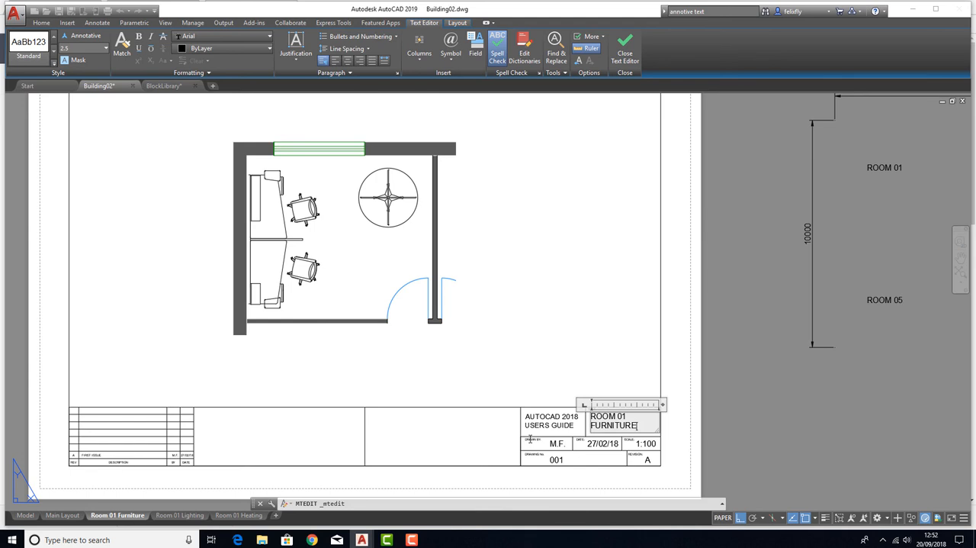
pyautogui.click(298, 486)
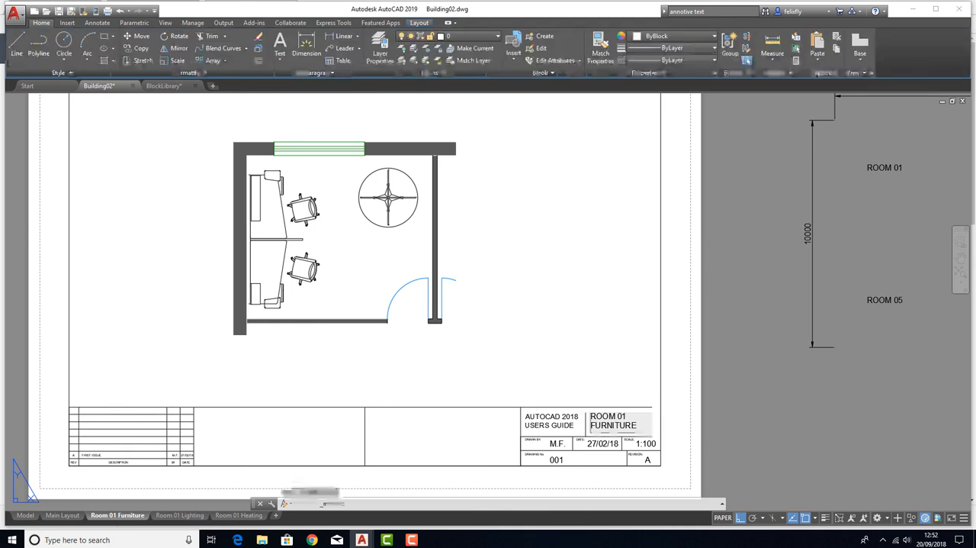
# Change the title block text of the Room 01 Lighting layout to "ROOM 02 LIGHTING" on two lines
pyautogui.click(180, 515)
pyautogui.doubleClick(622, 440)
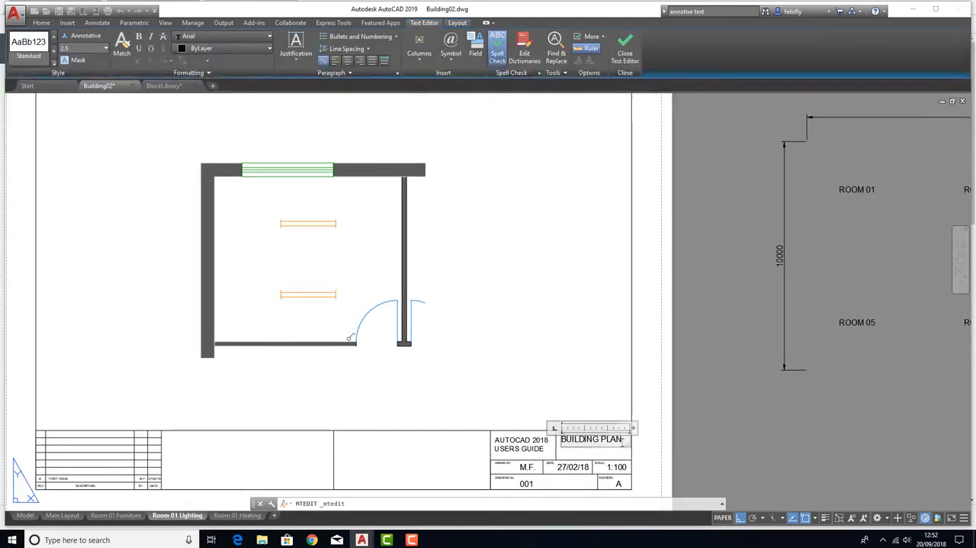
pyautogui.moveTo(624, 440); pyautogui.dragTo(542, 445)
pyautogui.write('ROO')
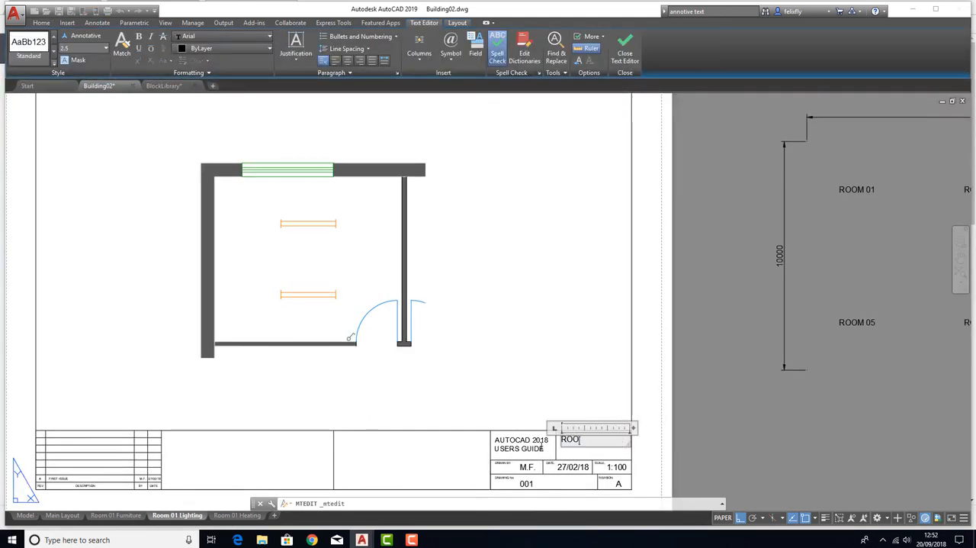
pyautogui.write('M 02')
pyautogui.press('Return')
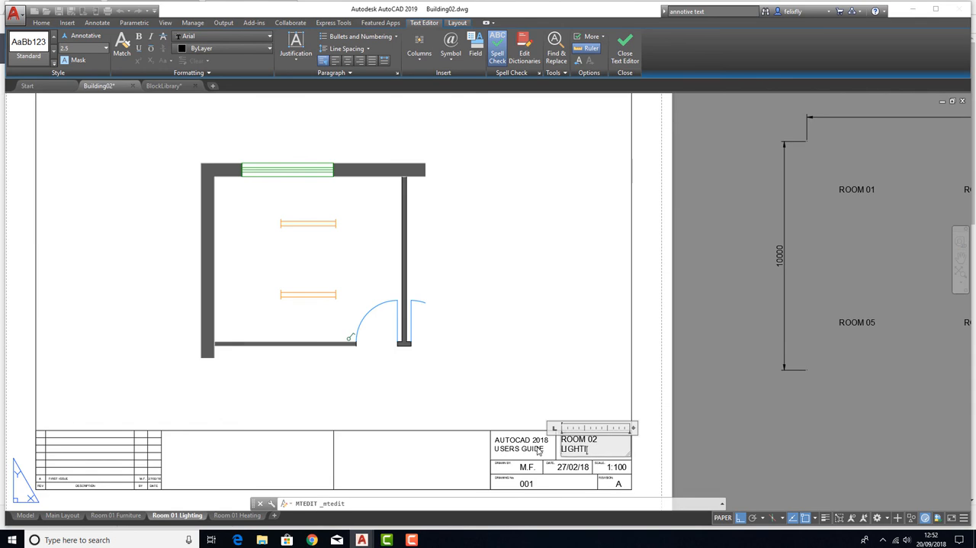
pyautogui.click(569, 385)
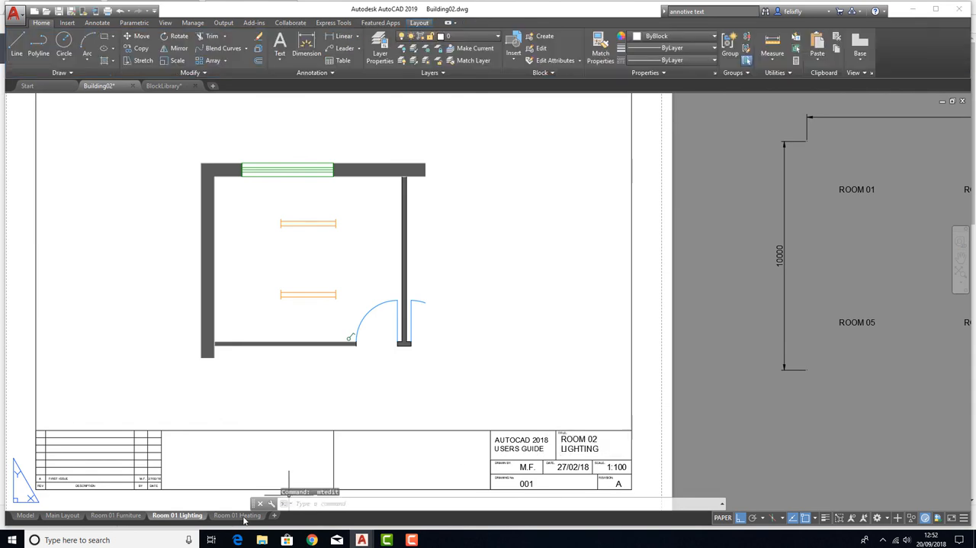
pyautogui.click(246, 519)
pyautogui.scroll(4, 524, 377)
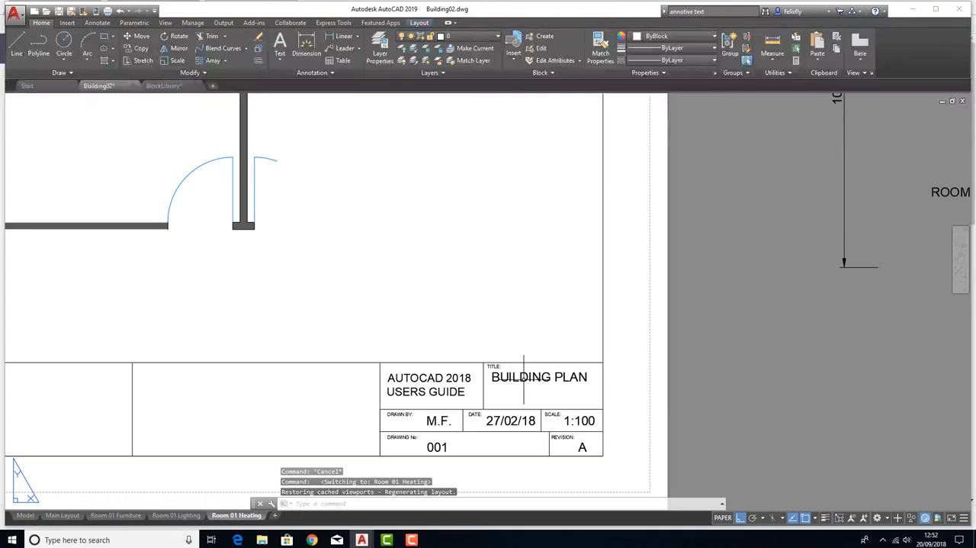
pyautogui.doubleClick(507, 376)
pyautogui.click(640, 423)
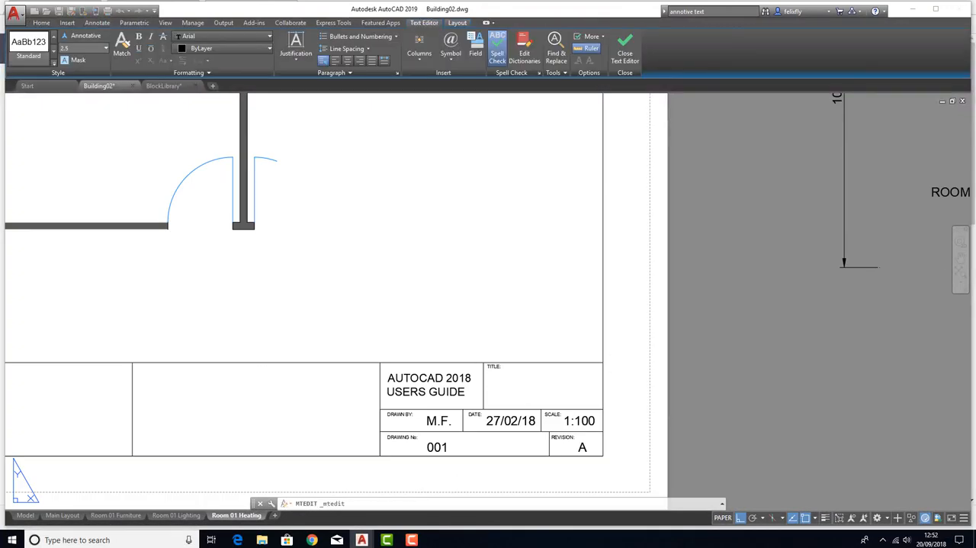
# Undo the recent title text edits in the Room 01 Heating and Room 01 Lighting layouts
pyautogui.click(176, 515)
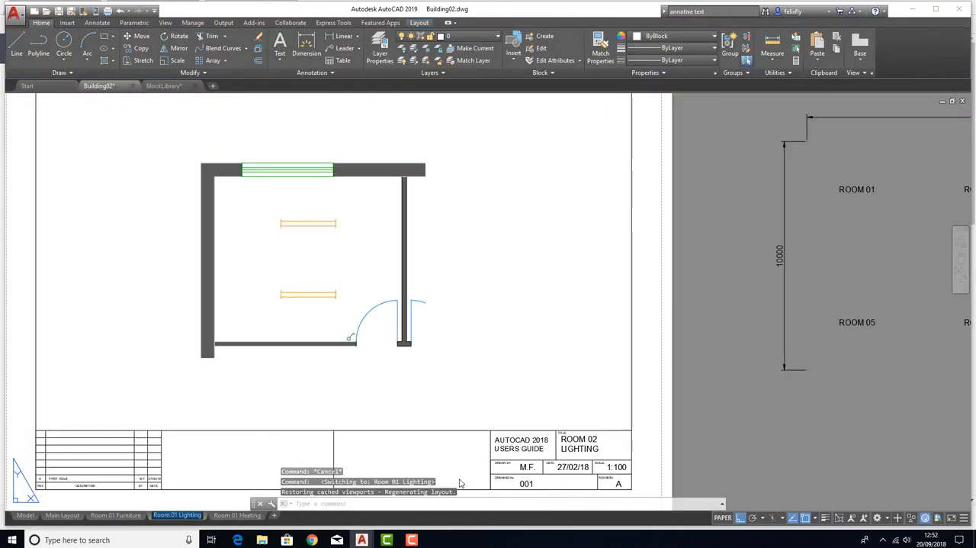
pyautogui.click(120, 11)
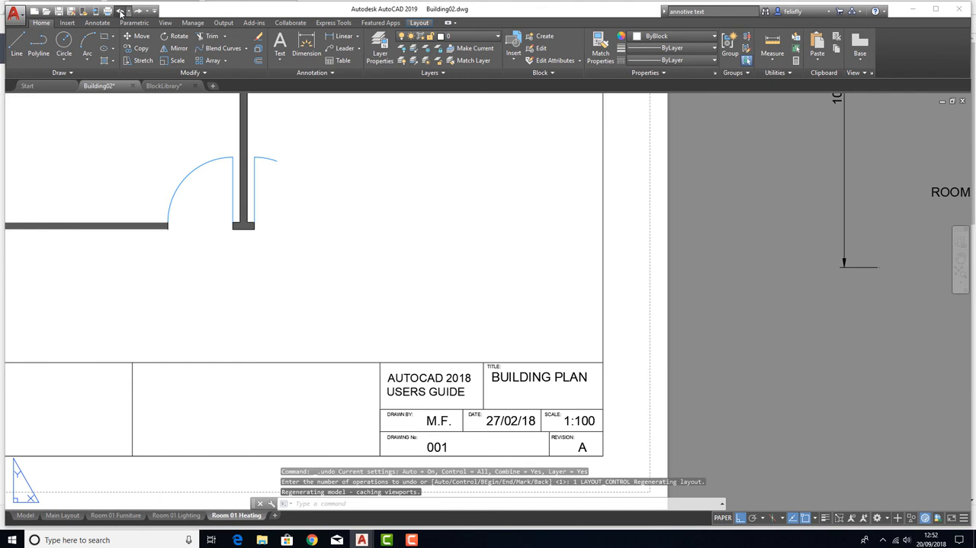
pyautogui.click(119, 12)
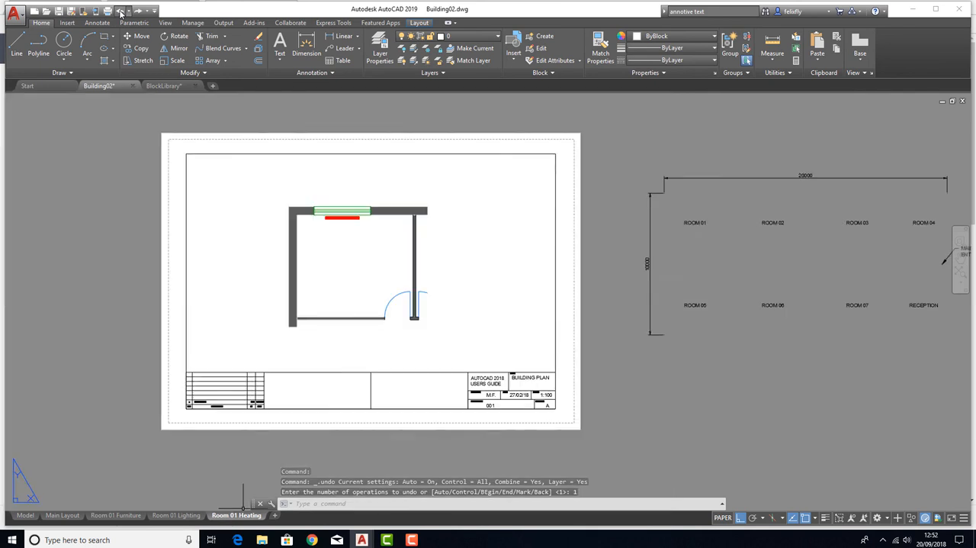
pyautogui.click(120, 11)
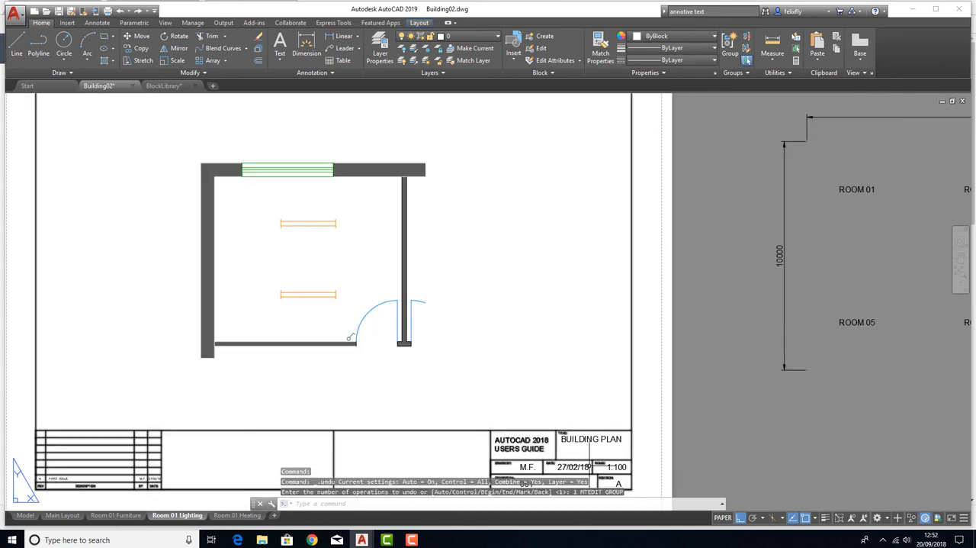
# Change the title block text of the Room 01 Lighting layout to "ROOM 01 LIGHTING" on two lines
pyautogui.scroll(5, 580, 440)
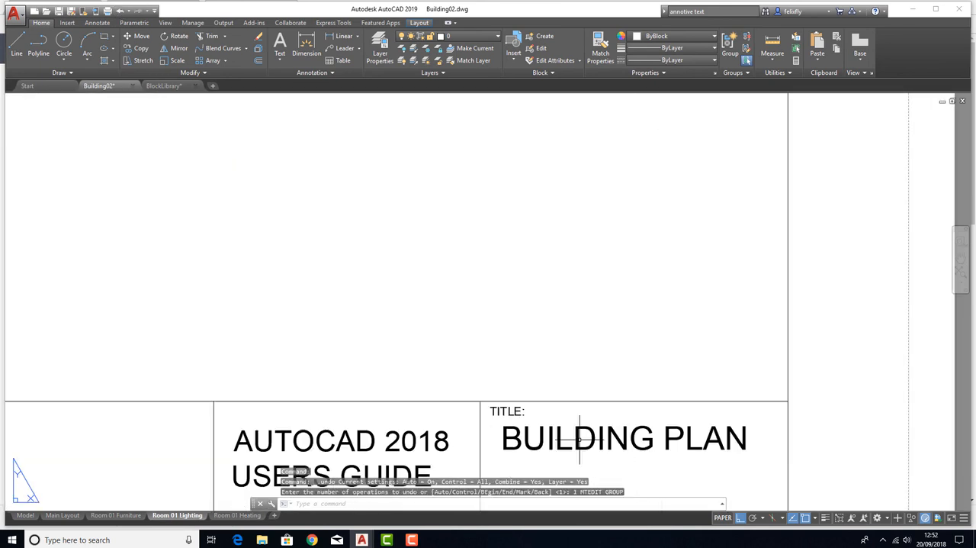
pyautogui.doubleClick(578, 437)
pyautogui.hotkey('ctrl', 'a')
pyautogui.write('ROOM 01')
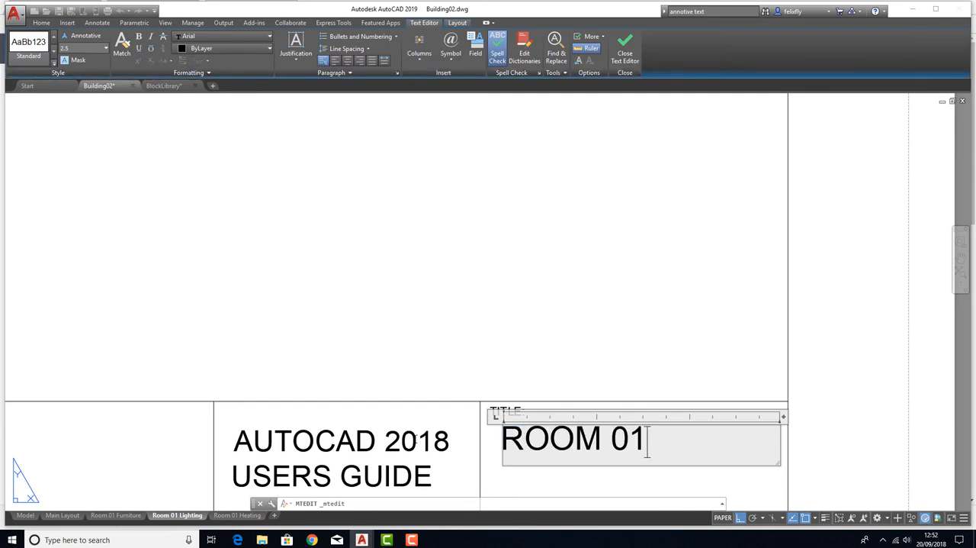
pyautogui.press('Return')
pyautogui.write('LIGHTING')
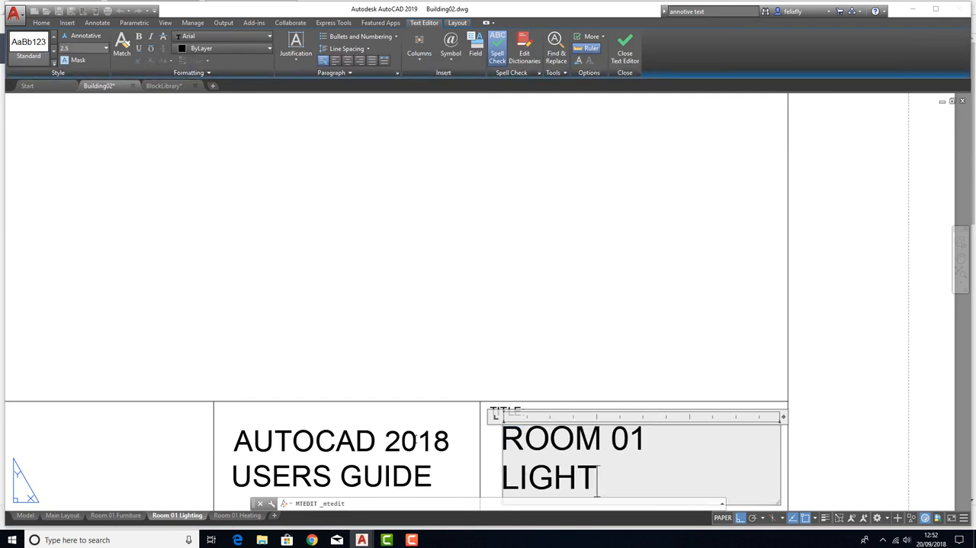
pyautogui.press('Escape')
pyautogui.press('Escape')
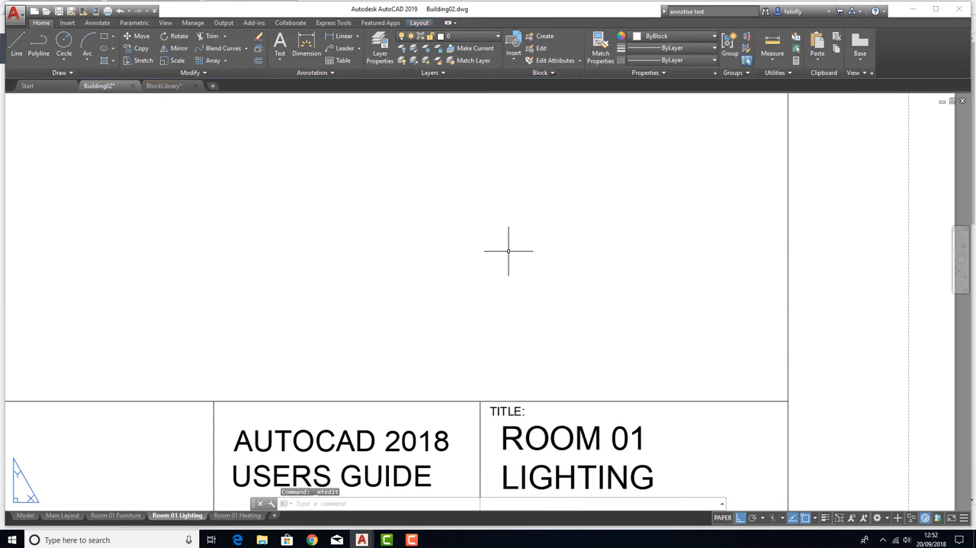
# Change the title block text of the Room 01 Heating layout to "ROOM 01 HEATING" on two lines
pyautogui.scroll(-3, 508, 251)
pyautogui.click(226, 515)
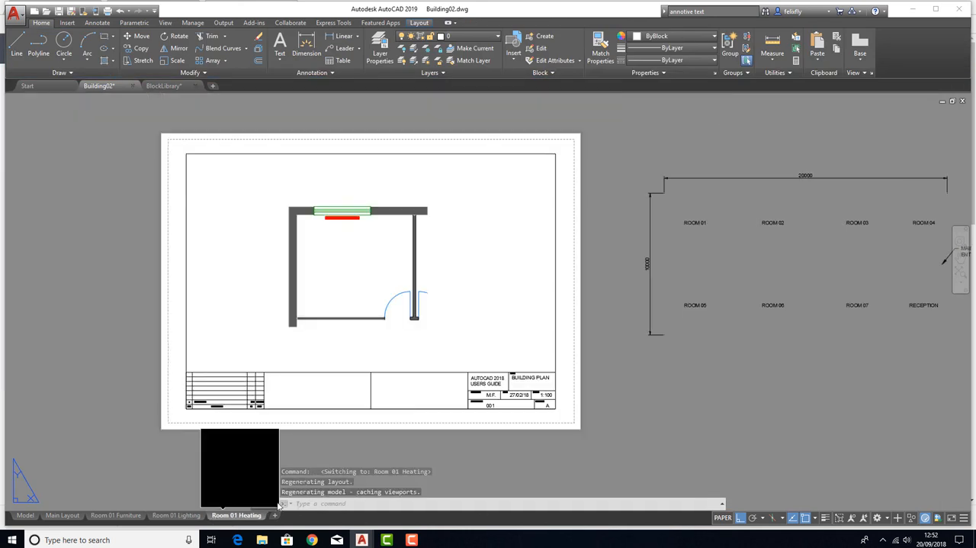
pyautogui.scroll(4, 518, 366)
pyautogui.doubleClick(518, 366)
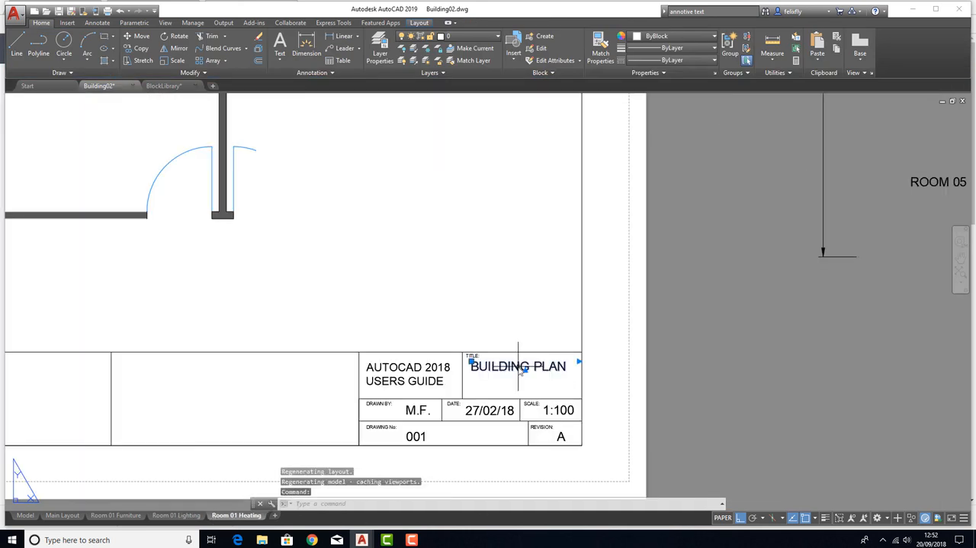
pyautogui.write('ROO')
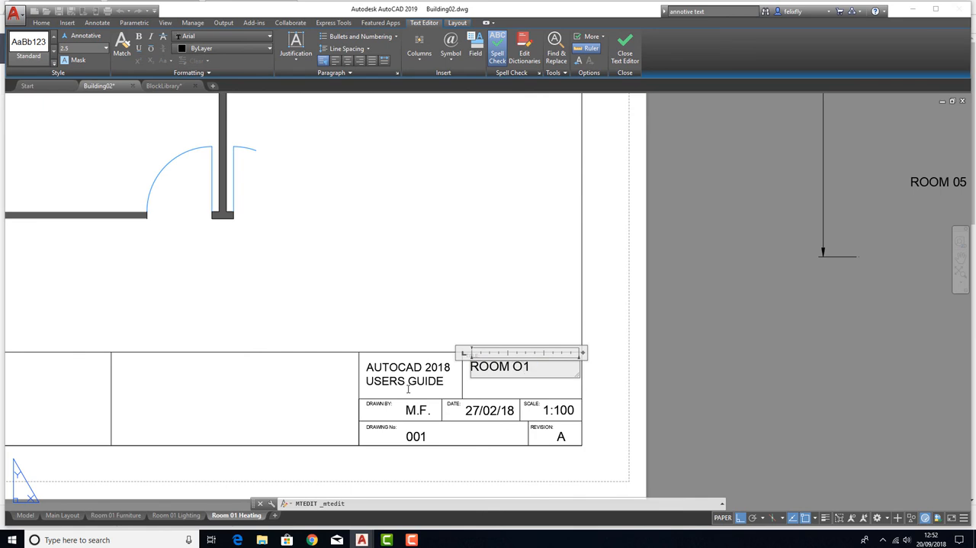
pyautogui.write('M 01')
pyautogui.press('Return')
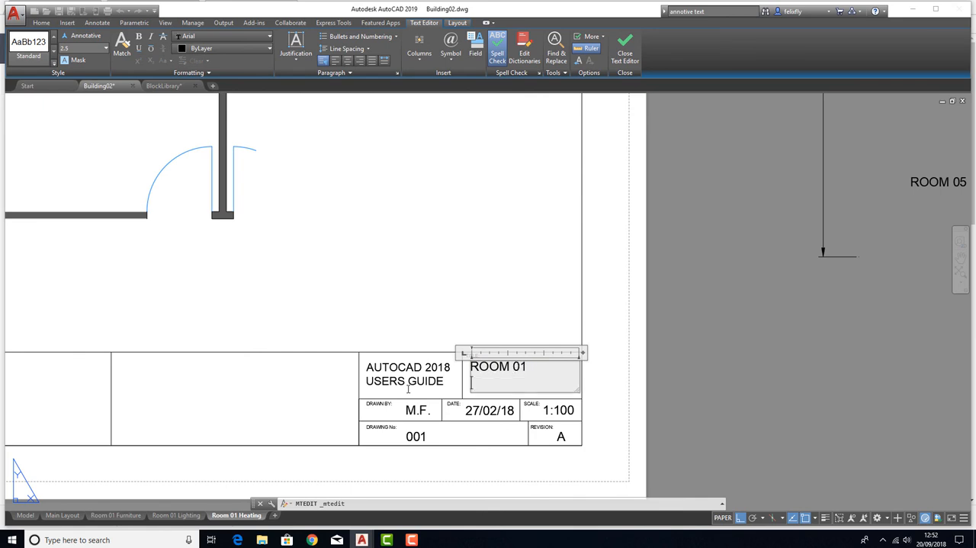
pyautogui.write('HEATING')
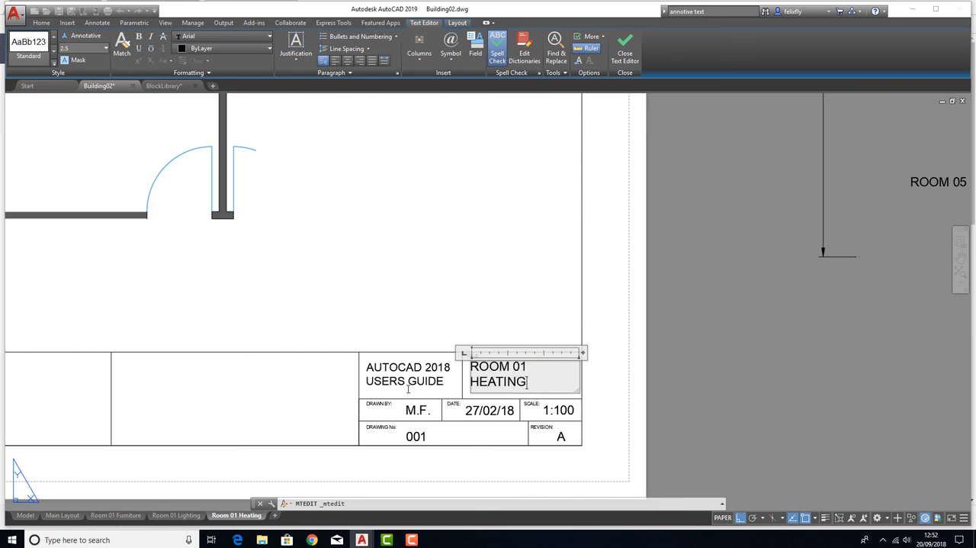
pyautogui.press('Return')
pyautogui.click(531, 271)
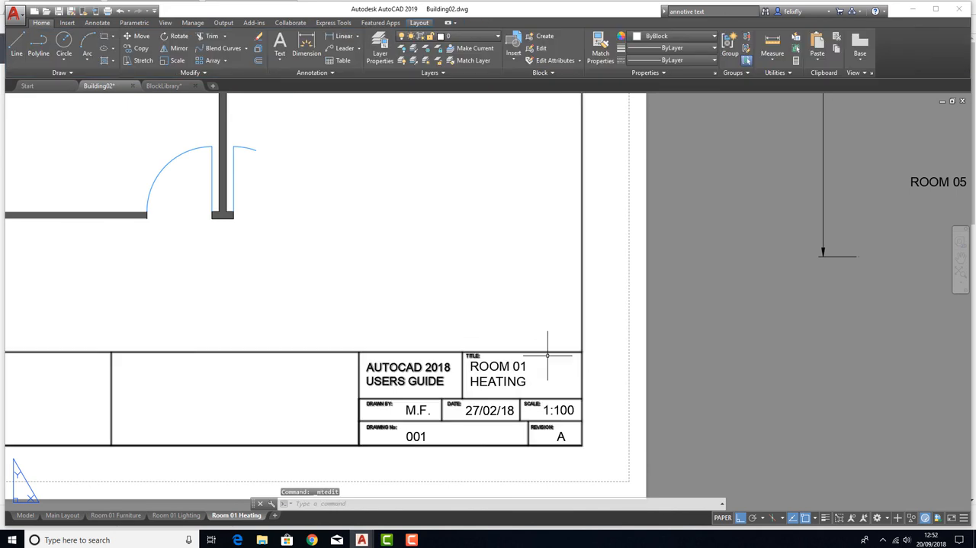
# Set the title block scale text of the Room 01 Furniture layout to 1:50
pyautogui.scroll(-4, 589, 376)
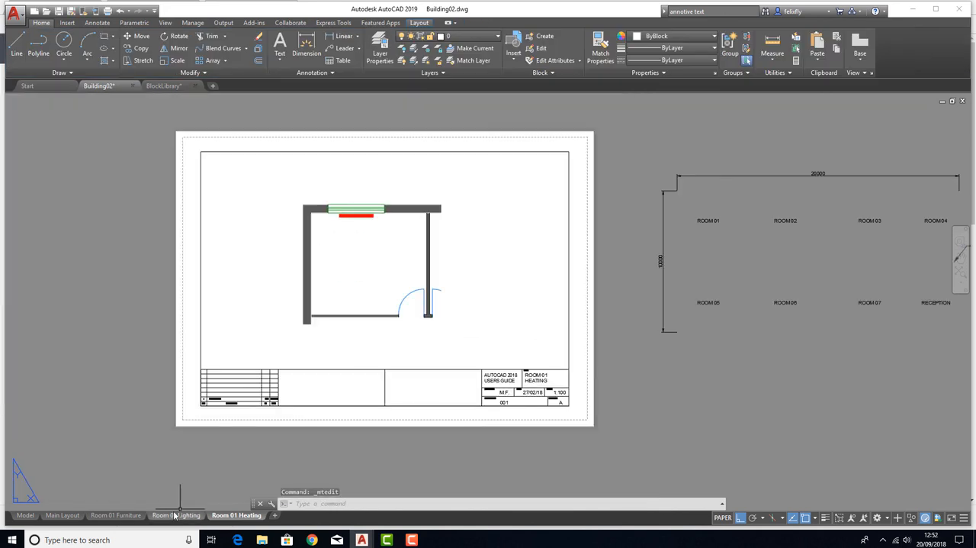
pyautogui.click(122, 515)
pyautogui.scroll(4, 669, 460)
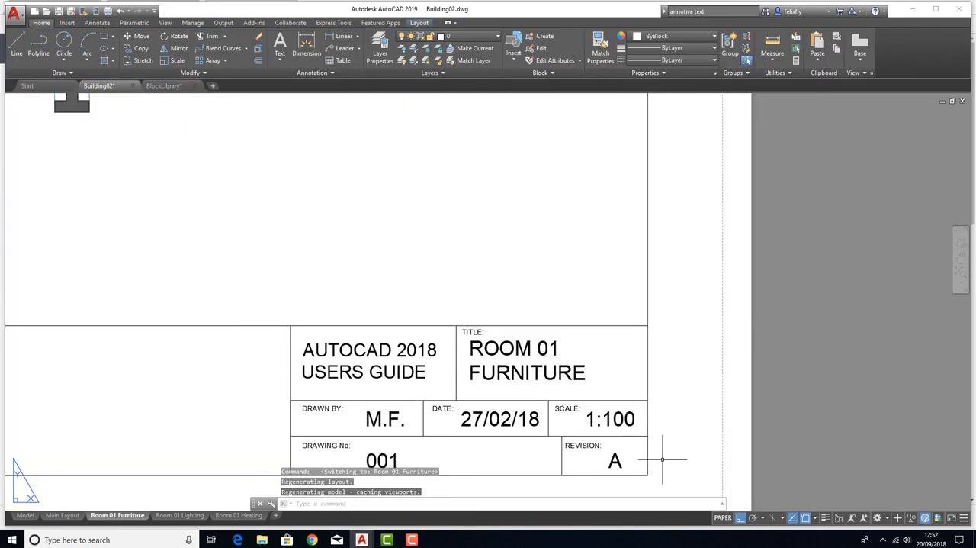
pyautogui.doubleClick(617, 422)
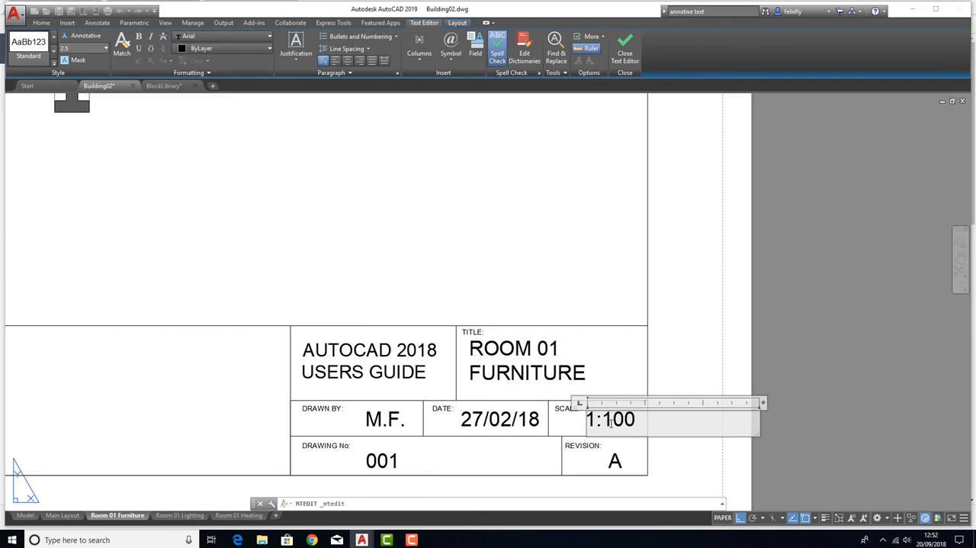
pyautogui.moveTo(603, 424); pyautogui.dragTo(630, 424)
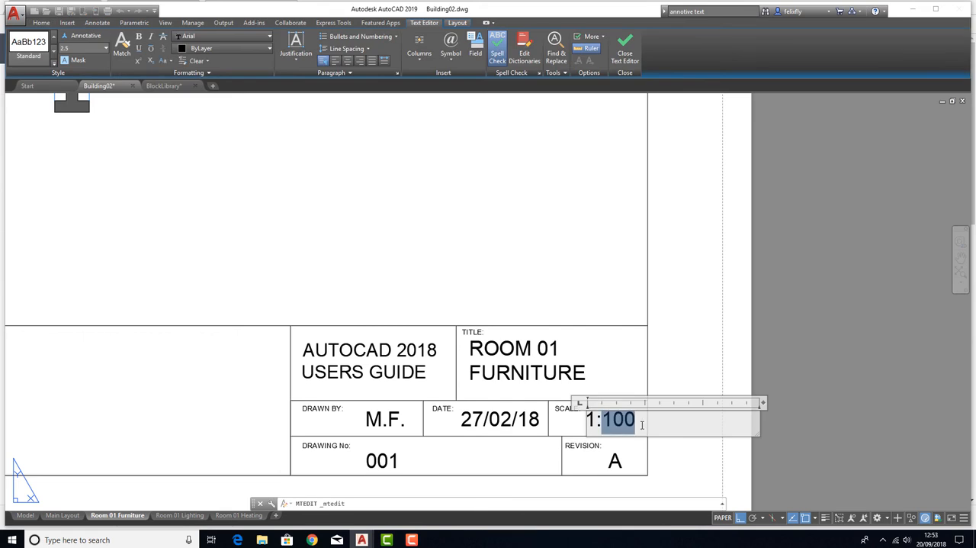
pyautogui.write('5')
pyautogui.click(691, 356)
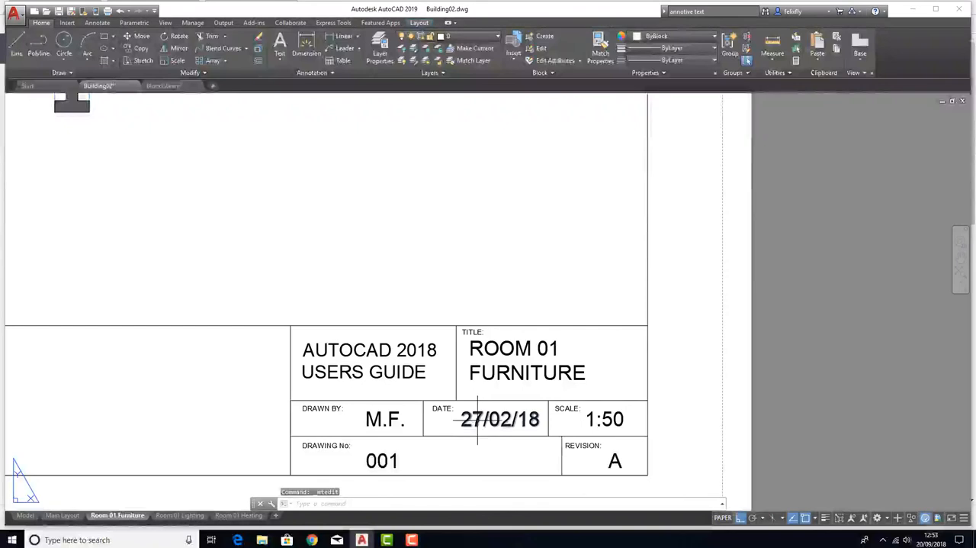
# Set the title block scale text of the Room 01 Lighting layout to 1:50
pyautogui.scroll(-3, 591, 384)
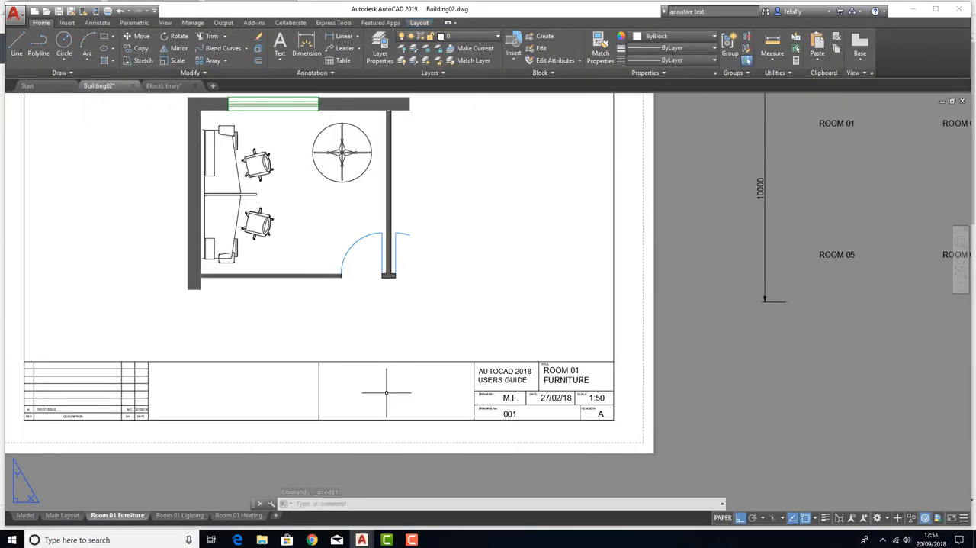
pyautogui.moveTo(211, 430); pyautogui.dragTo(229, 433, button='middle')
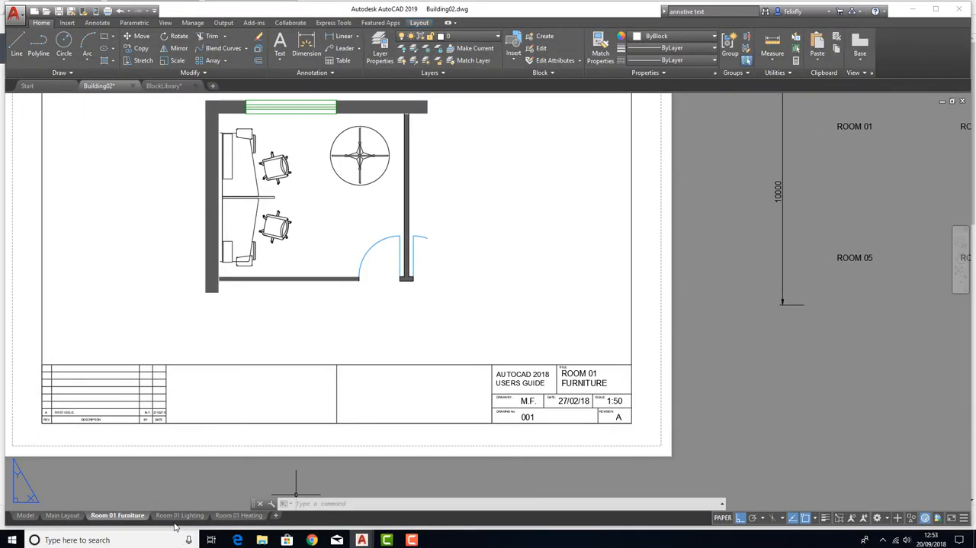
pyautogui.scroll(2, 615, 408)
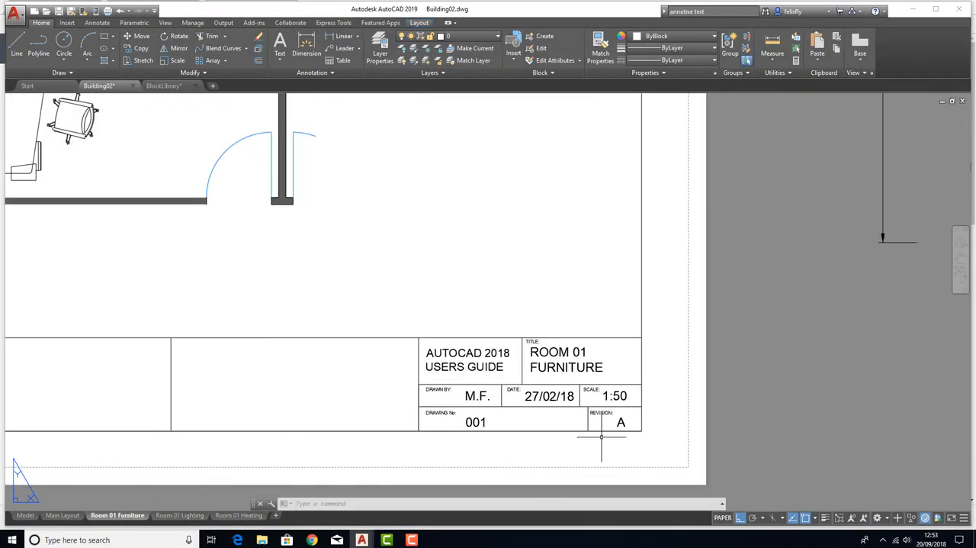
pyautogui.click(179, 515)
pyautogui.scroll(4, 565, 351)
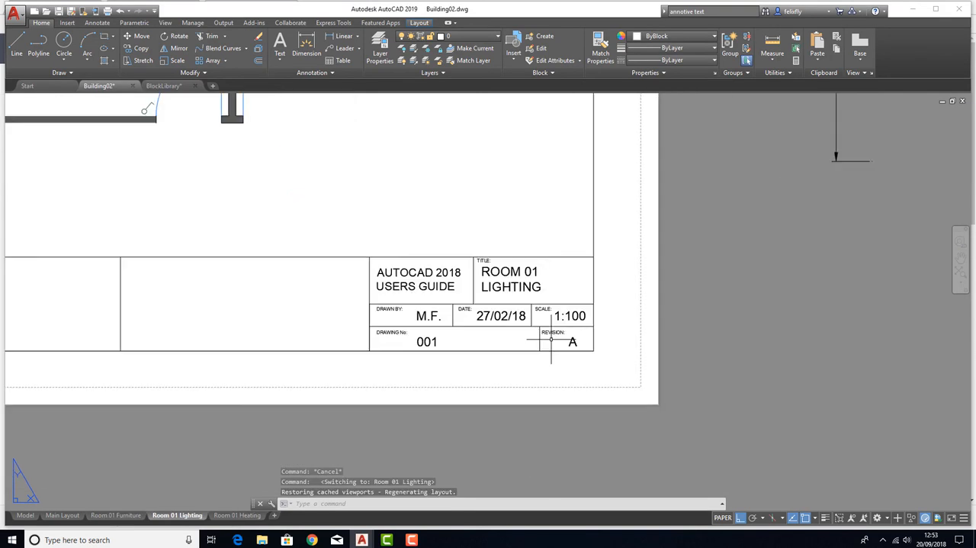
pyautogui.doubleClick(588, 284)
pyautogui.moveTo(577, 286); pyautogui.dragTo(632, 290)
pyautogui.write('50')
pyautogui.click(714, 315)
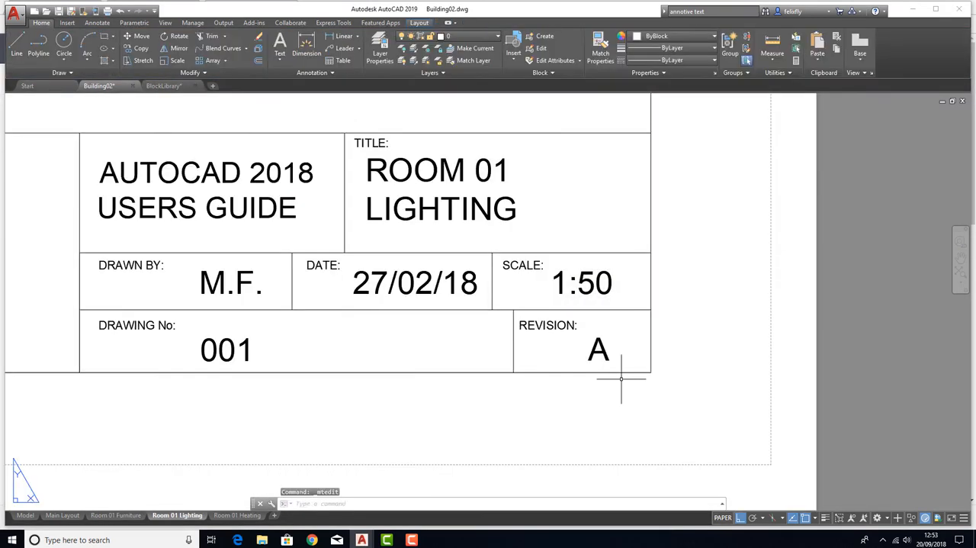
# Set the title block scale text of the Room 01 Heating layout to 1:50
pyautogui.scroll(-5, 414, 430)
pyautogui.click(236, 515)
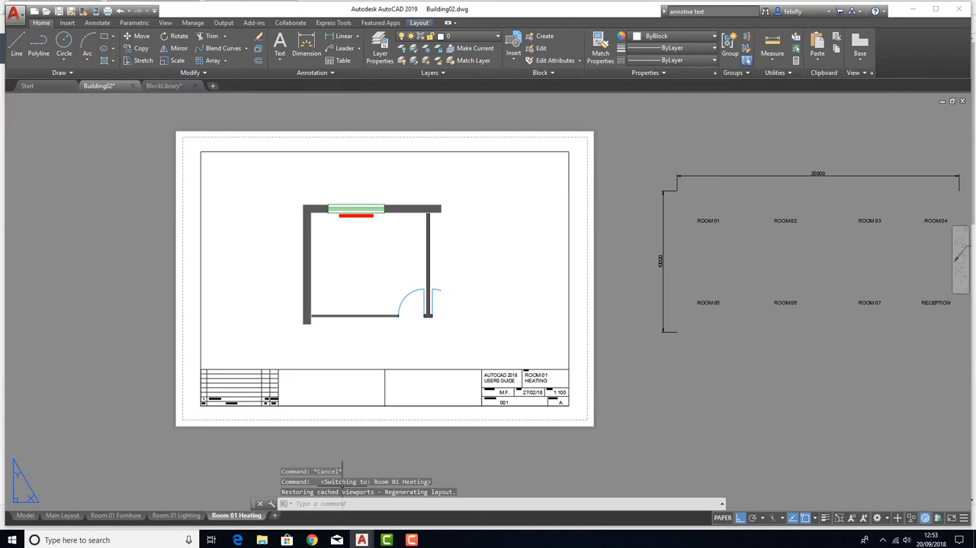
pyautogui.scroll(4, 546, 358)
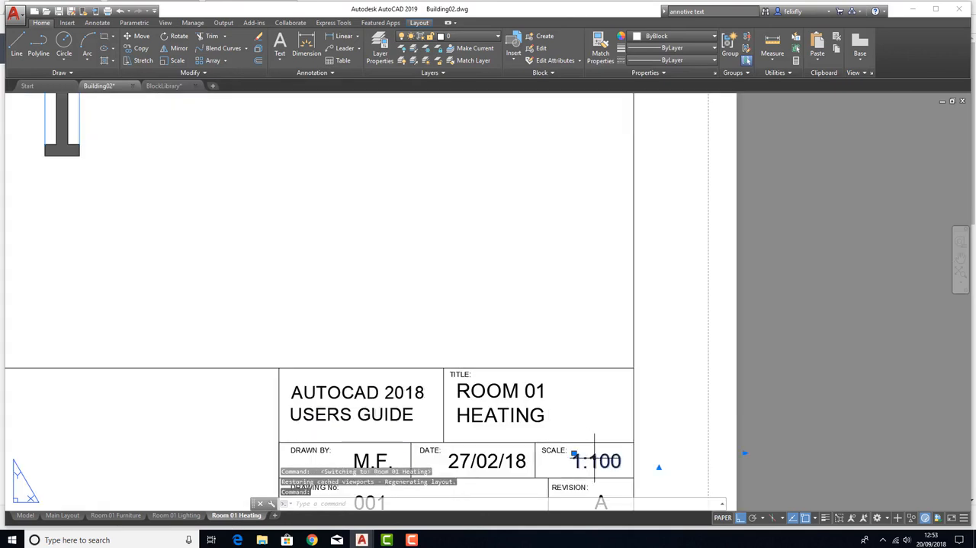
pyautogui.doubleClick(600, 467)
pyautogui.doubleClick(600, 466)
pyautogui.write('50')
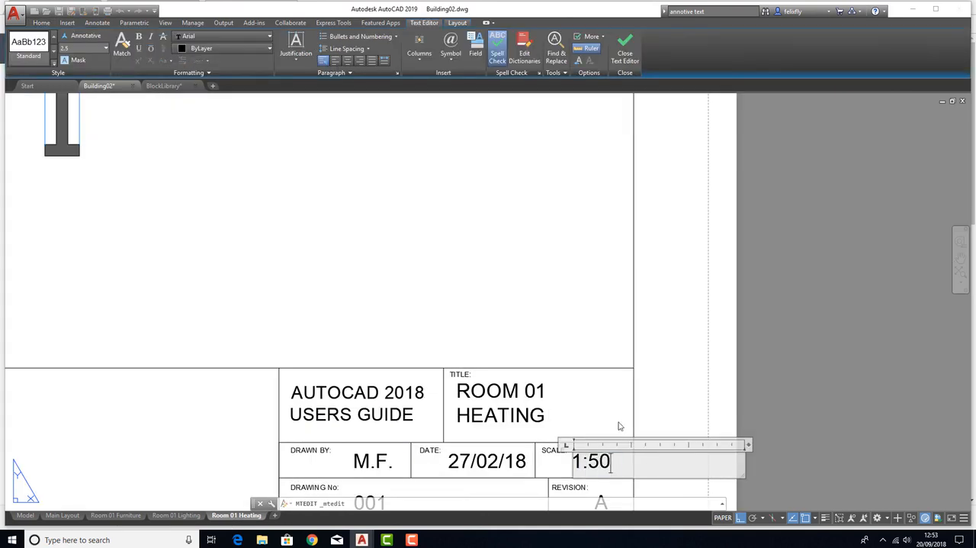
pyautogui.click(683, 366)
# Review the room contents and title blocks of the Room 01 Heating, Room 01 Lighting and Room 01 Furniture layouts
pyautogui.middleClick(657, 378)
pyautogui.middleClick(656, 378)
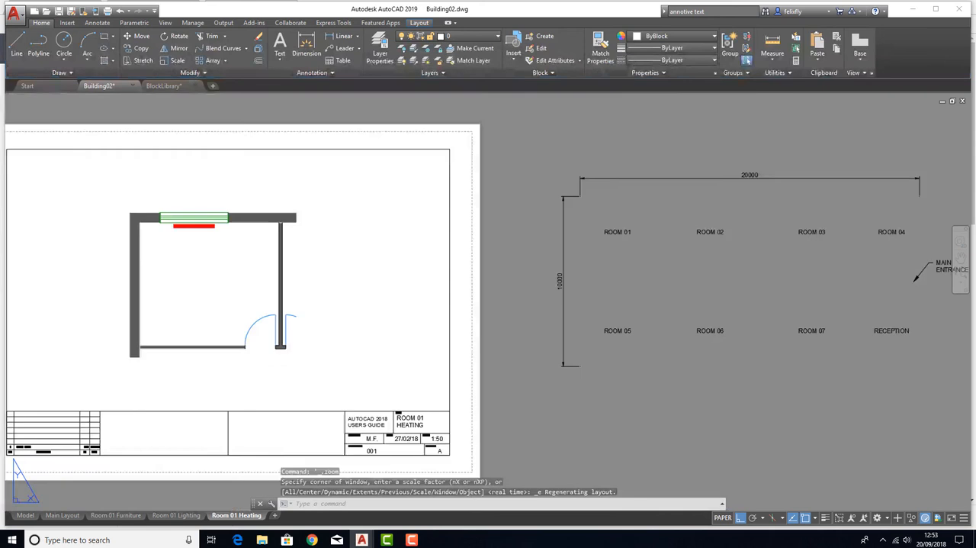
pyautogui.moveTo(188, 385); pyautogui.dragTo(496, 365, button='middle')
pyautogui.moveTo(528, 331); pyautogui.dragTo(461, 344, button='middle')
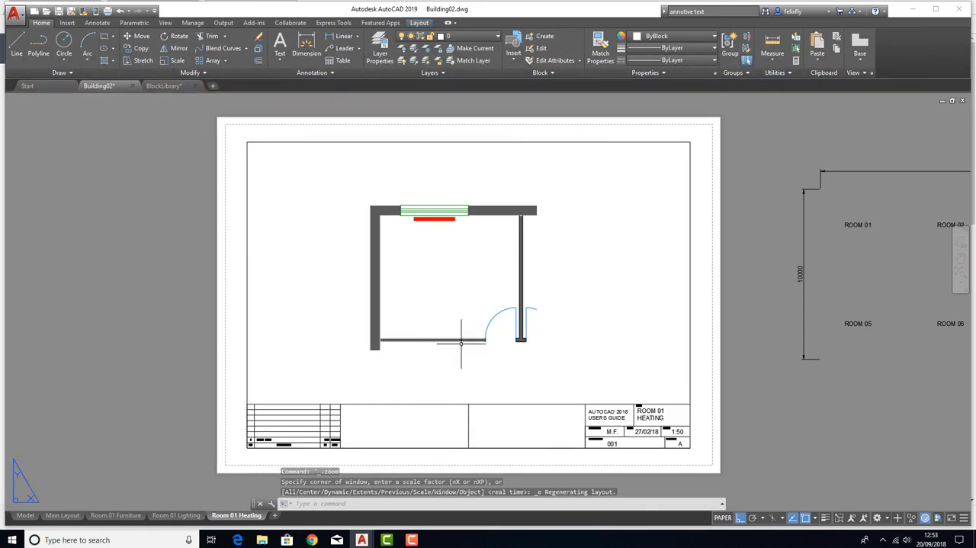
pyautogui.click(169, 516)
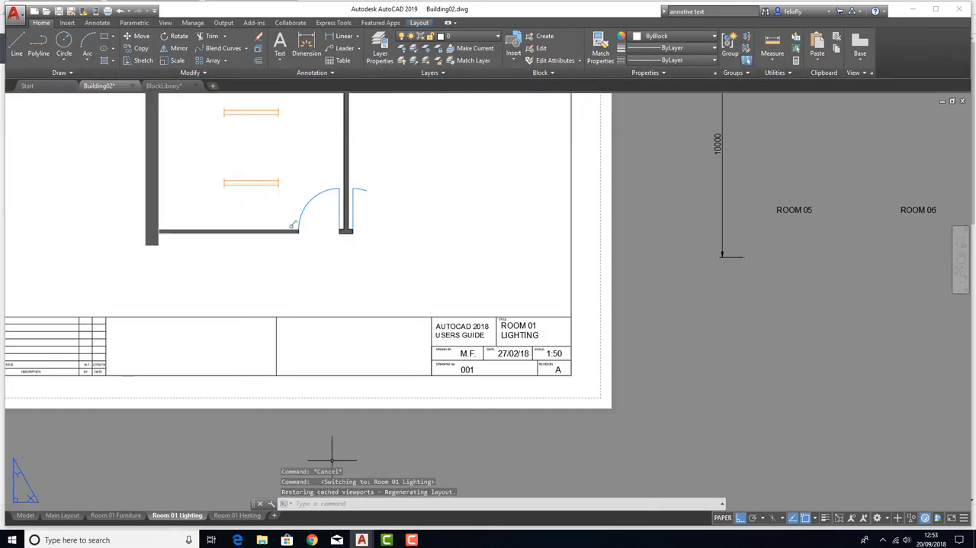
pyautogui.scroll(-5, 346, 357)
pyautogui.scroll(3, 305, 359)
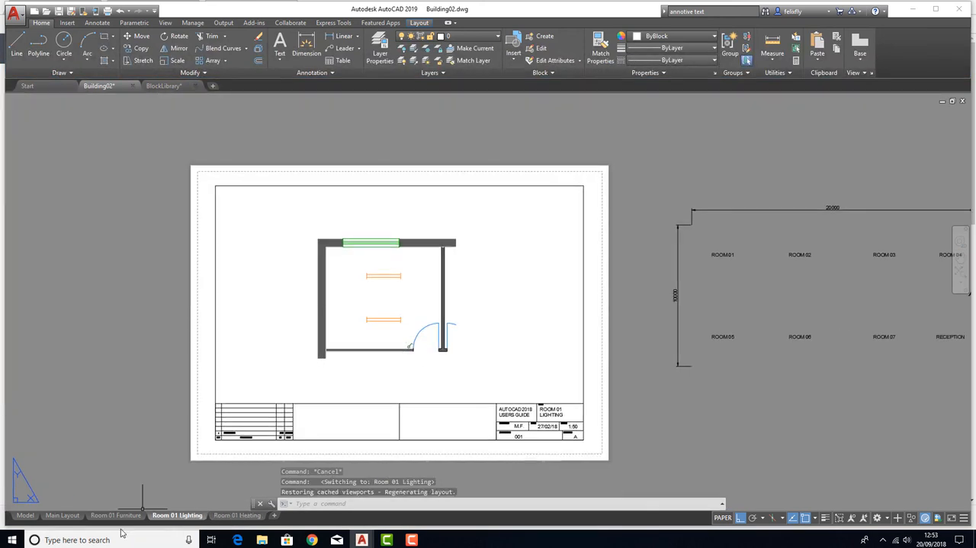
pyautogui.click(110, 518)
pyautogui.scroll(-5, 349, 340)
pyautogui.moveTo(255, 290); pyautogui.dragTo(393, 359, button='middle')
pyautogui.scroll(3, 392, 359)
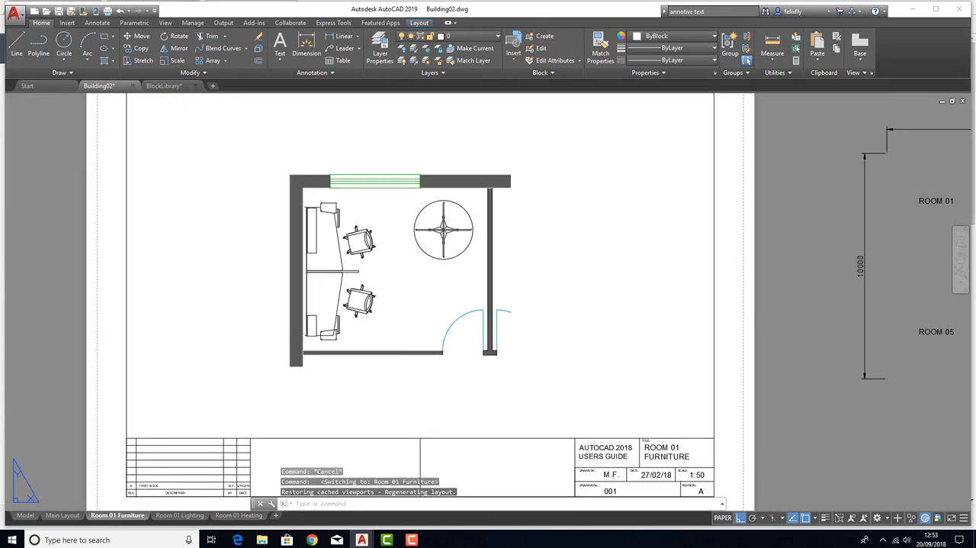
pyautogui.scroll(-2, 355, 323)
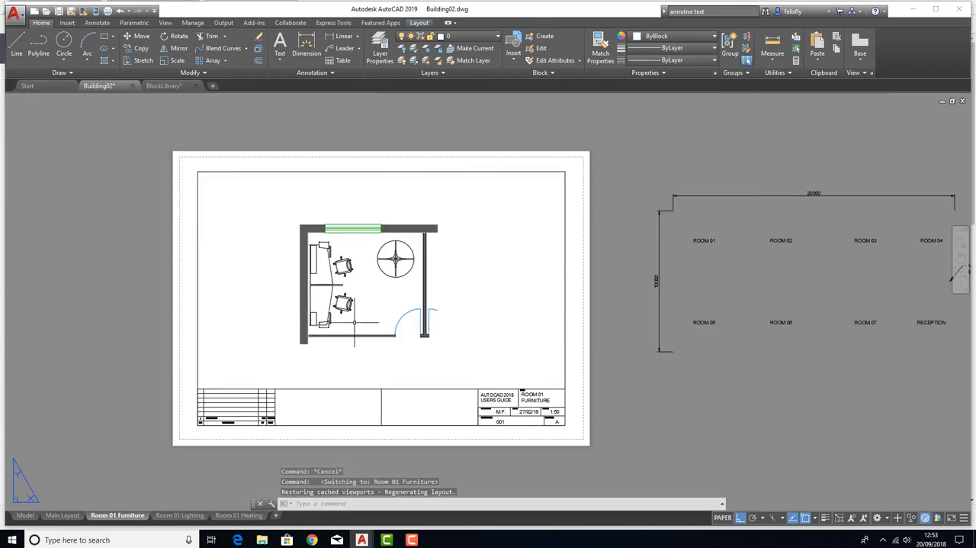
pyautogui.moveTo(372, 313); pyautogui.dragTo(328, 295, button='middle')
pyautogui.moveTo(442, 316); pyautogui.dragTo(431, 313, button='middle')
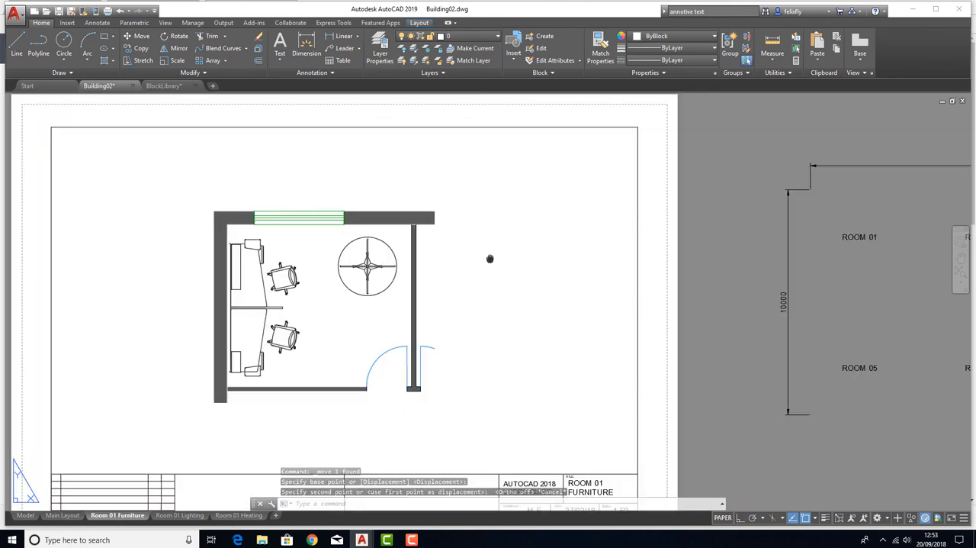
pyautogui.moveTo(490, 259); pyautogui.dragTo(402, 249, button='middle')
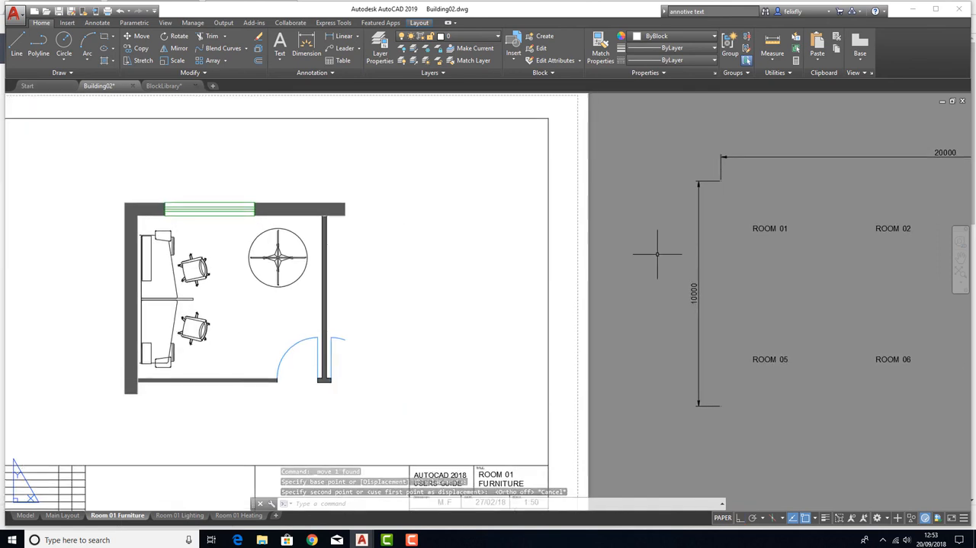
# Compare the building plan on the Main Layout with the room view on the Room 01 Furniture layout
pyautogui.scroll(-2, 613, 250)
pyautogui.click(63, 515)
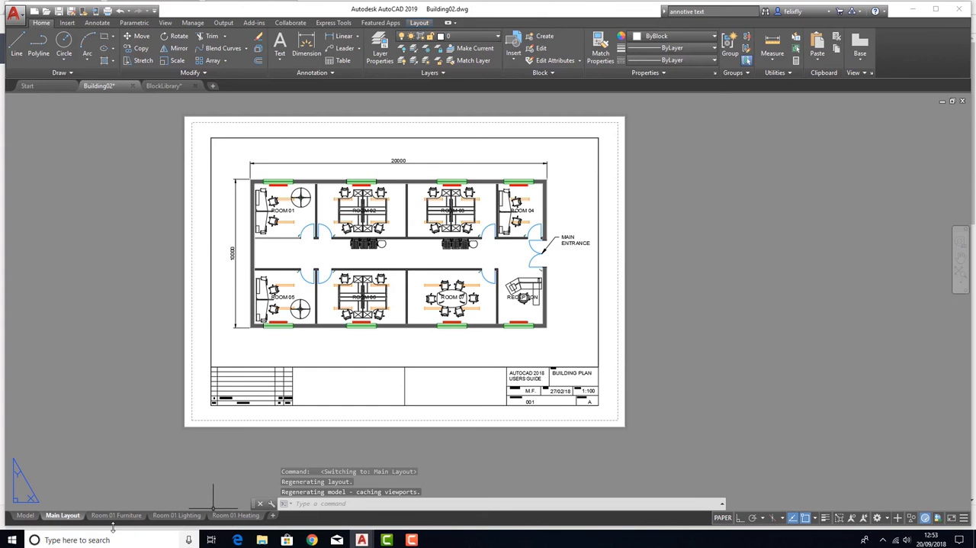
pyautogui.click(113, 520)
pyautogui.scroll(4, 311, 232)
pyautogui.moveTo(435, 281); pyautogui.dragTo(333, 239, button='middle')
pyautogui.scroll(-2, 365, 241)
pyautogui.moveTo(404, 218); pyautogui.dragTo(375, 212, button='middle')
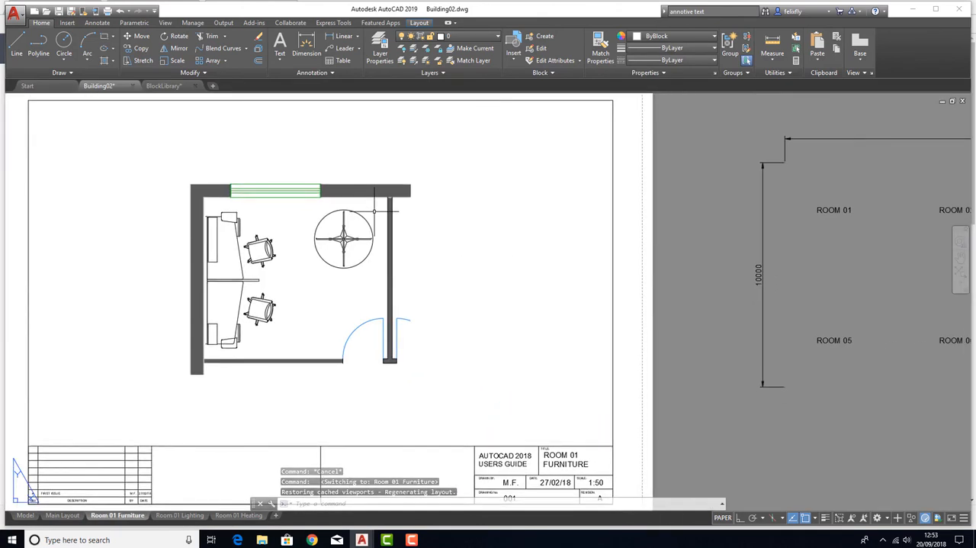
pyautogui.scroll(-2, 374, 212)
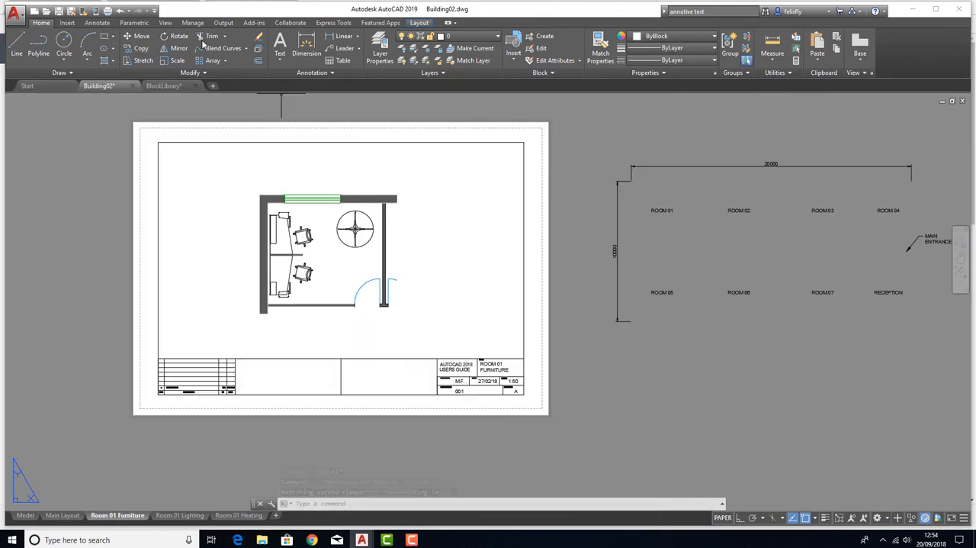
# Dimension the room's inner width on the Room 01 Furniture layout, placing the dimension line outside the window wall
pyautogui.press('Escape')
pyautogui.press('Escape')
pyautogui.press('Escape')
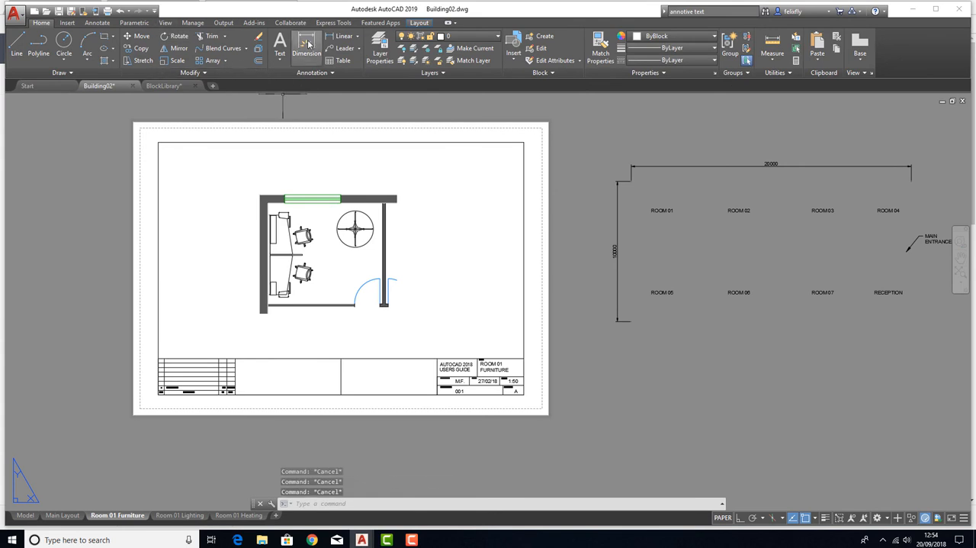
pyautogui.click(307, 44)
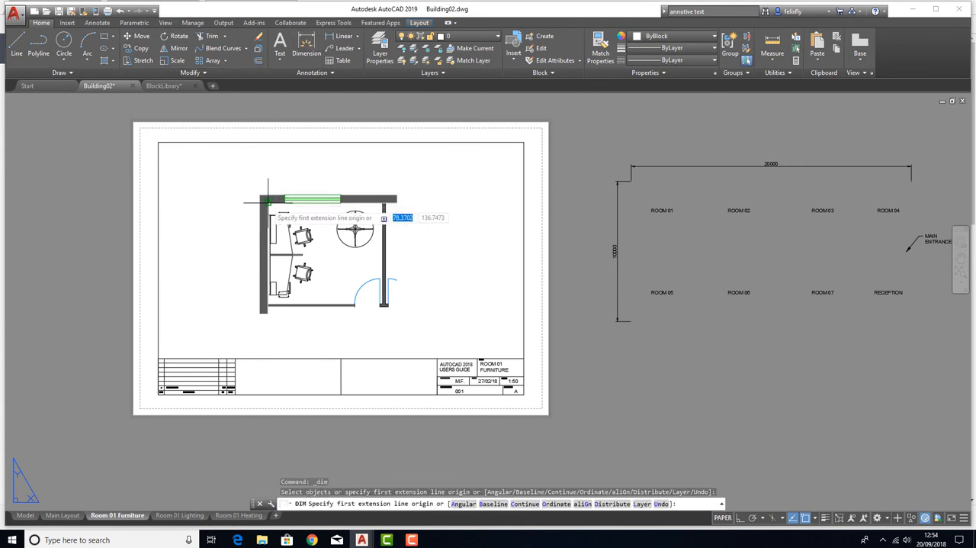
pyautogui.scroll(5, 267, 202)
pyautogui.scroll(-1, 244, 184)
pyautogui.click(244, 185)
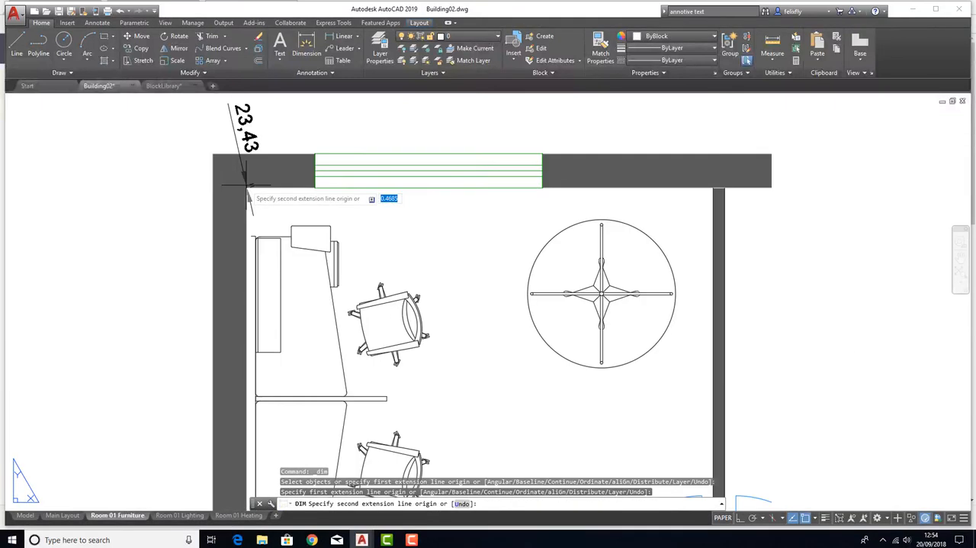
pyautogui.scroll(-2, 245, 183)
pyautogui.scroll(2, 541, 192)
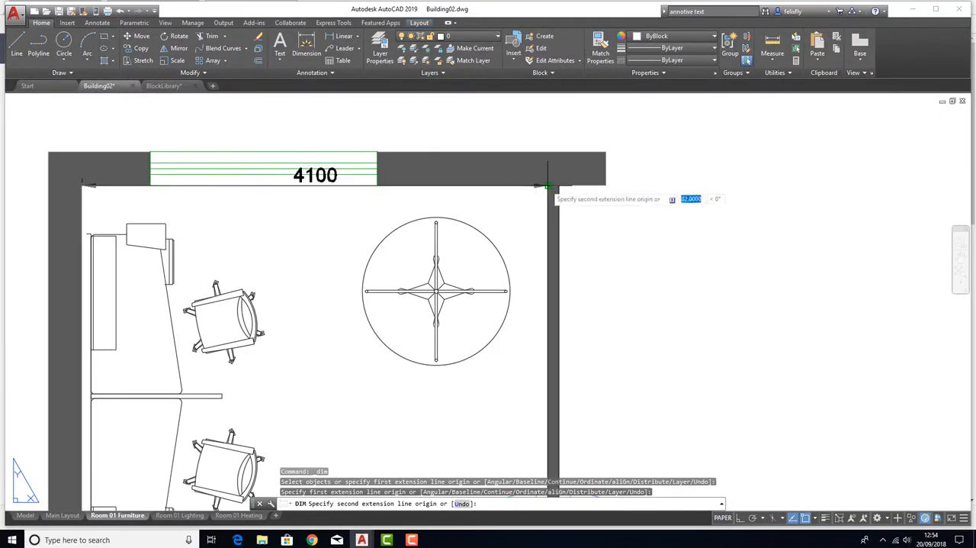
pyautogui.click(547, 185)
pyautogui.scroll(-3, 376, 177)
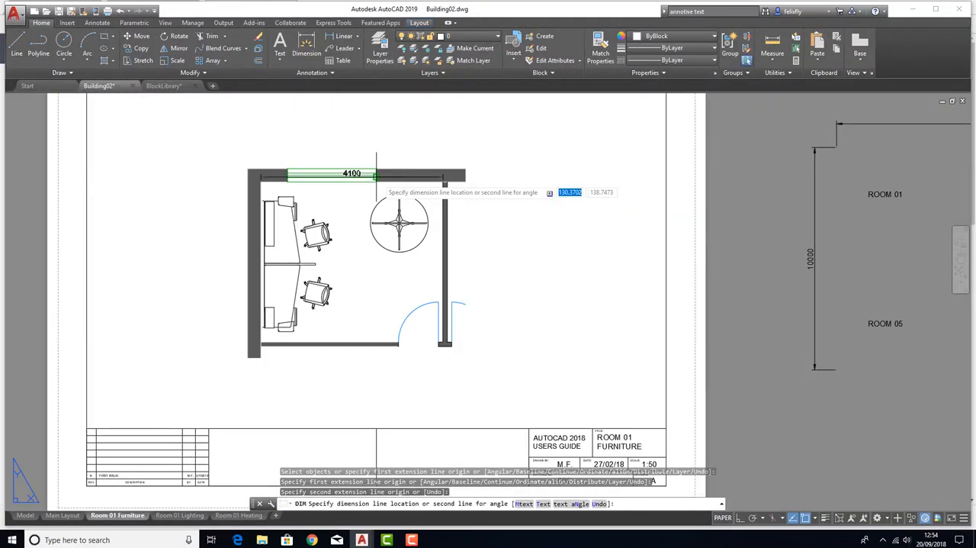
pyautogui.click(357, 150)
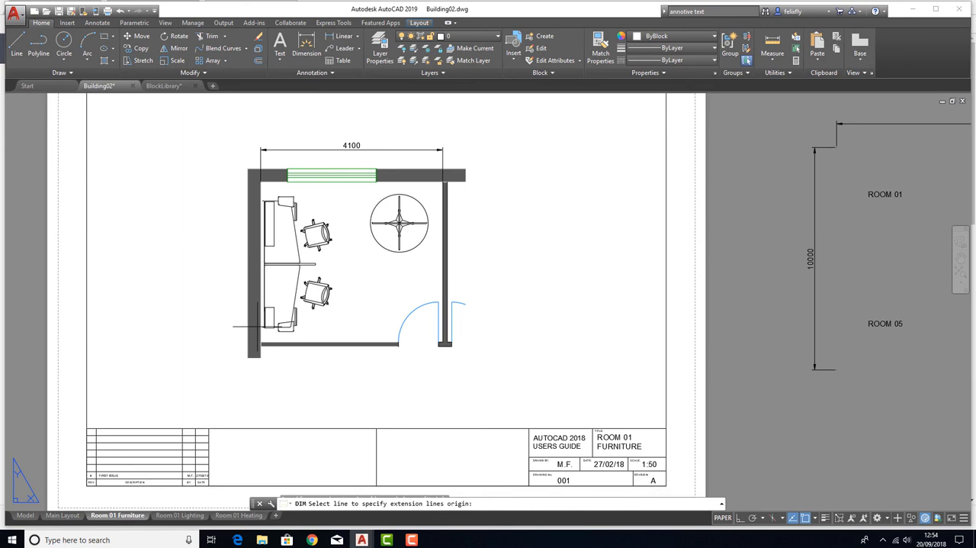
# Dimension the room's inner depth between its two left inner corners, placing the dimension line outside the left wall
pyautogui.press('Return')
pyautogui.press('Return')
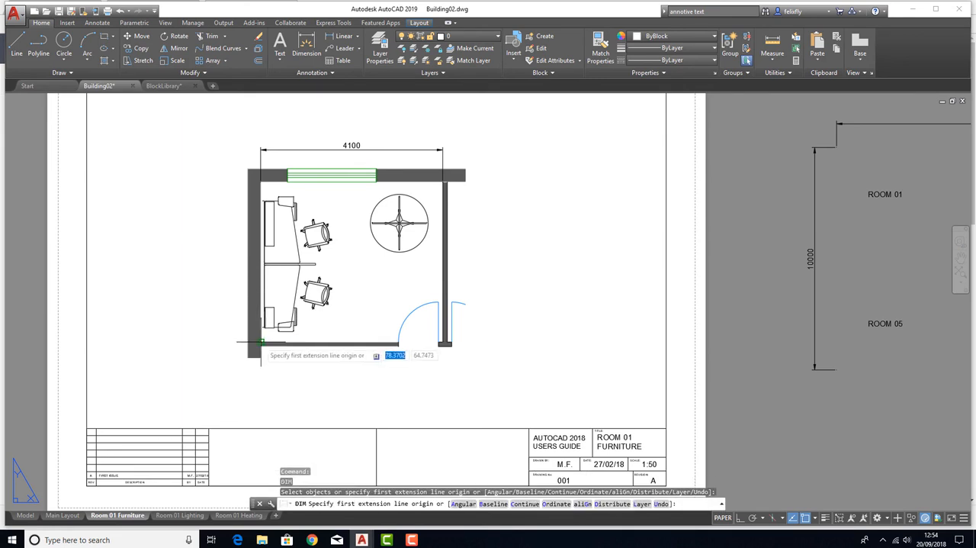
pyautogui.press('Return')
pyautogui.scroll(4, 252, 348)
pyautogui.click(252, 348)
pyautogui.scroll(-5, 252, 348)
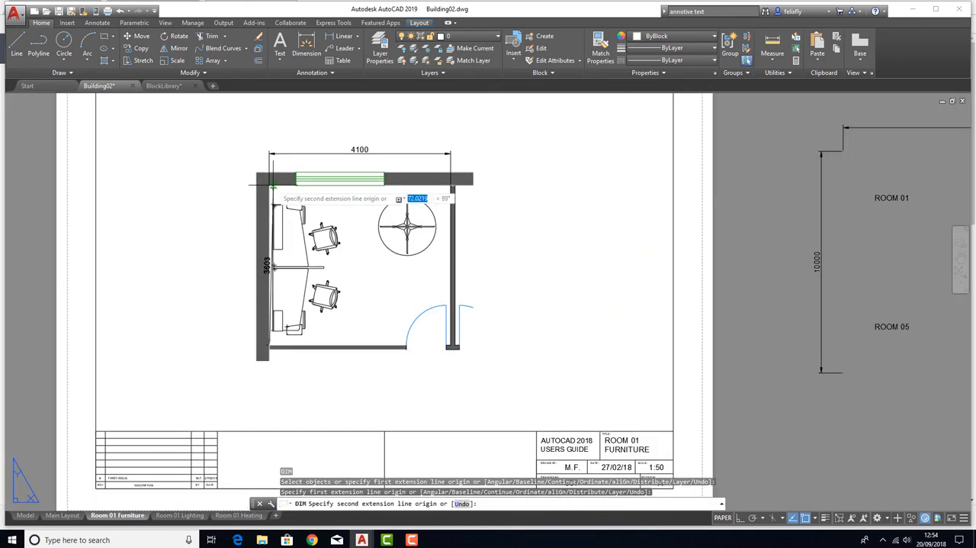
pyautogui.scroll(6, 267, 185)
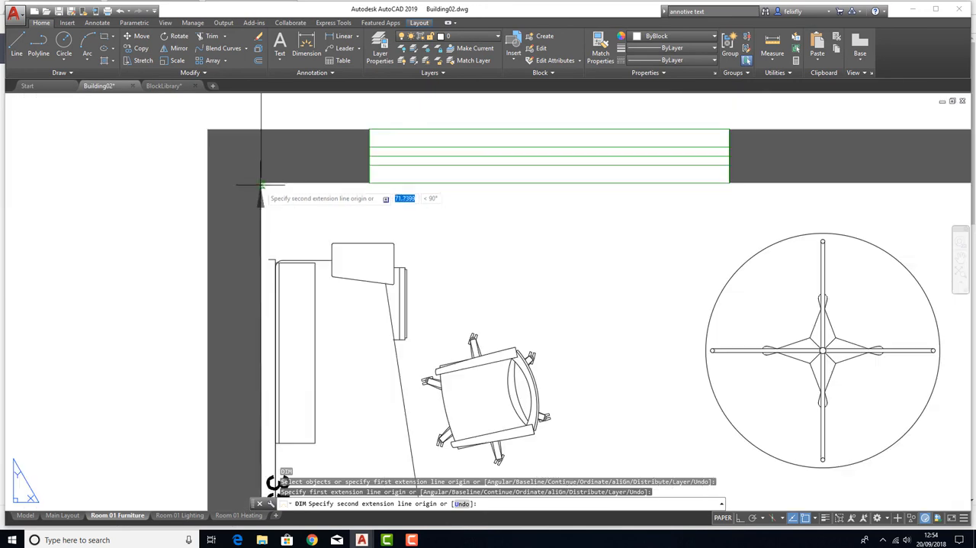
pyautogui.click(261, 184)
pyautogui.scroll(-6, 261, 184)
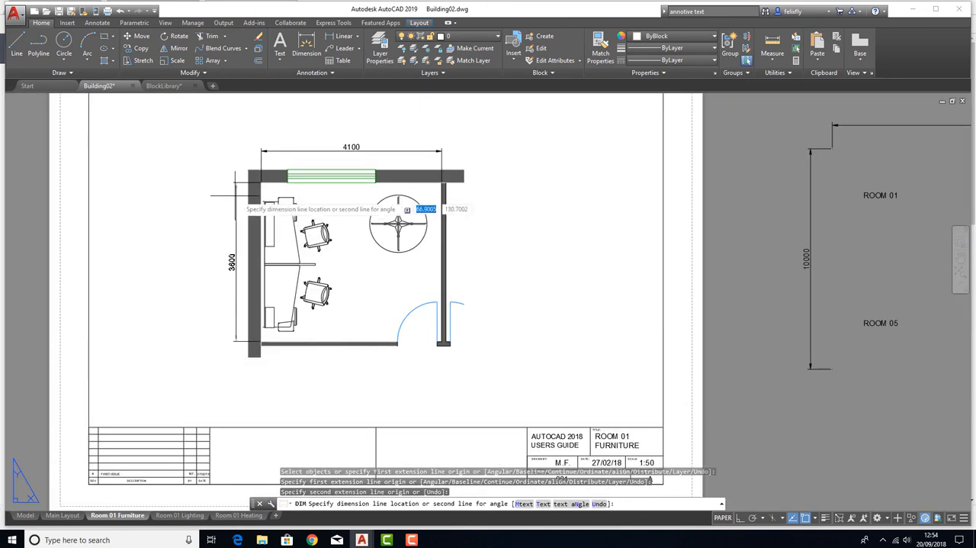
pyautogui.press('Escape')
pyautogui.scroll(-3, 304, 350)
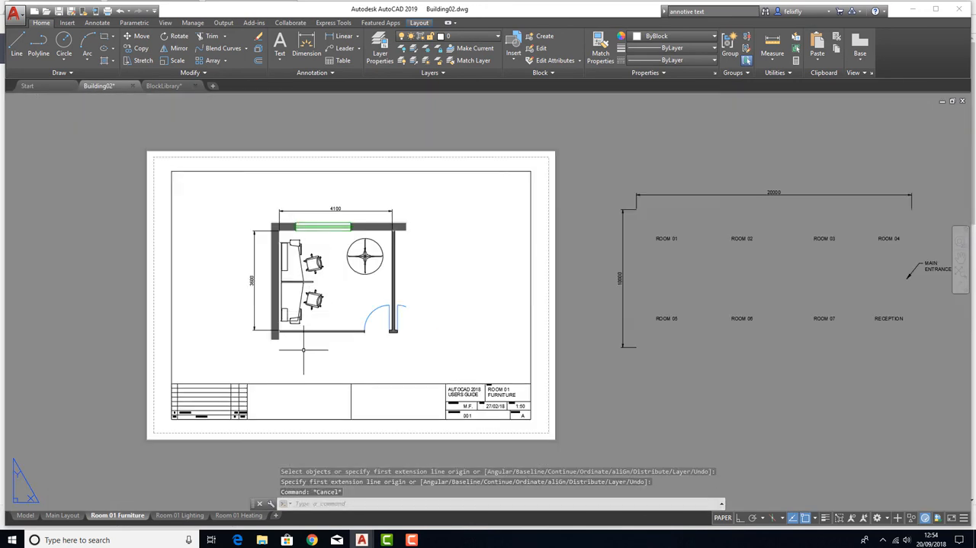
# Compare the Main Layout dimensions with the new room dimensions on the Room 01 Furniture layout
pyautogui.click(64, 516)
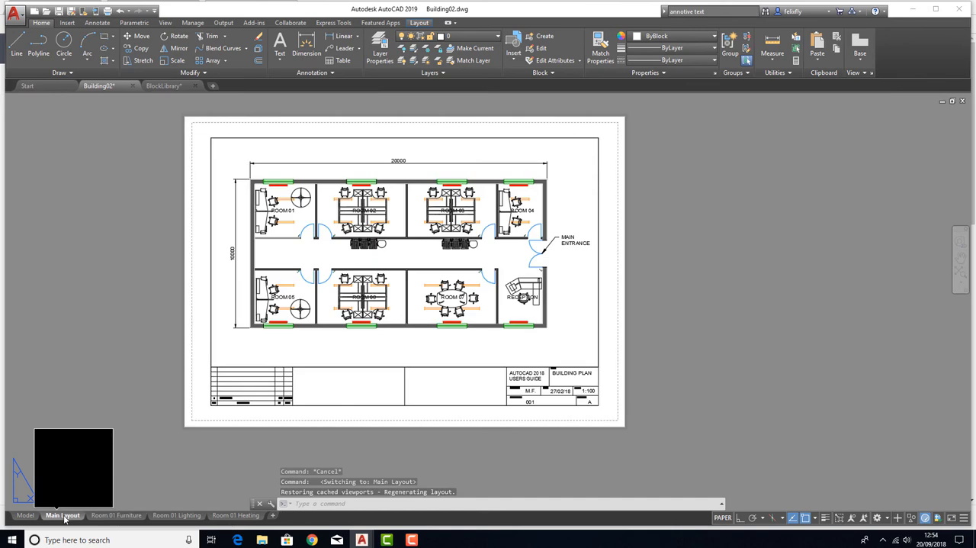
pyautogui.click(101, 515)
pyautogui.scroll(4, 313, 214)
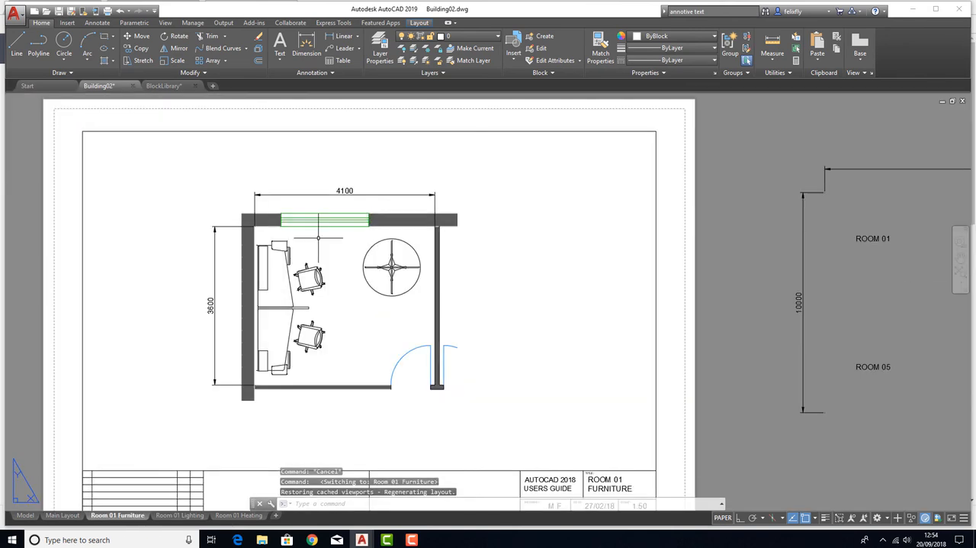
pyautogui.scroll(-4, 335, 174)
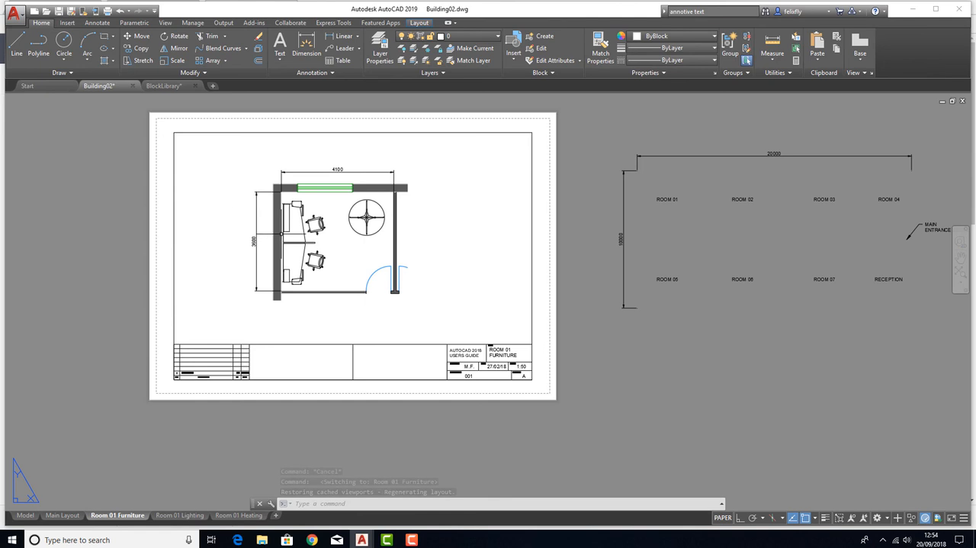
pyautogui.scroll(2, 396, 242)
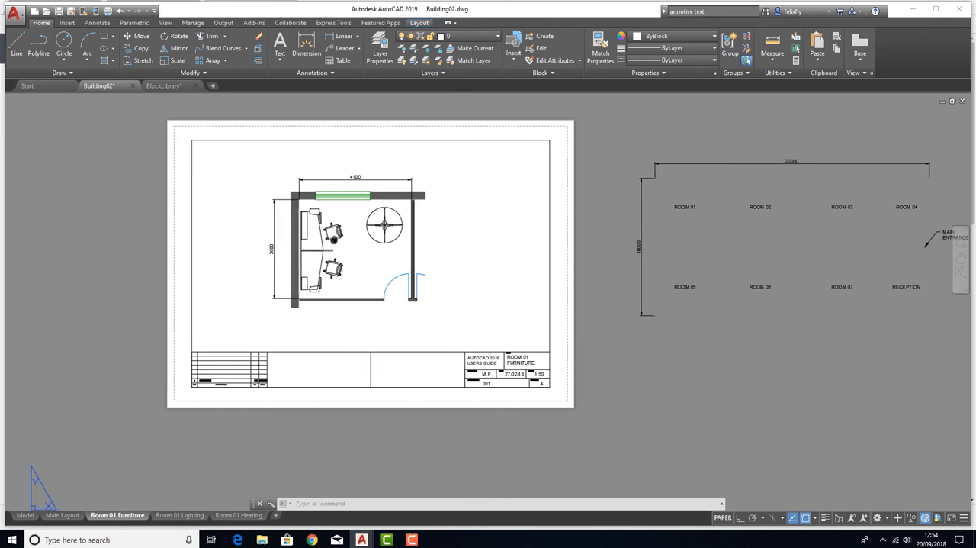
pyautogui.moveTo(379, 242); pyautogui.dragTo(361, 263, button='middle')
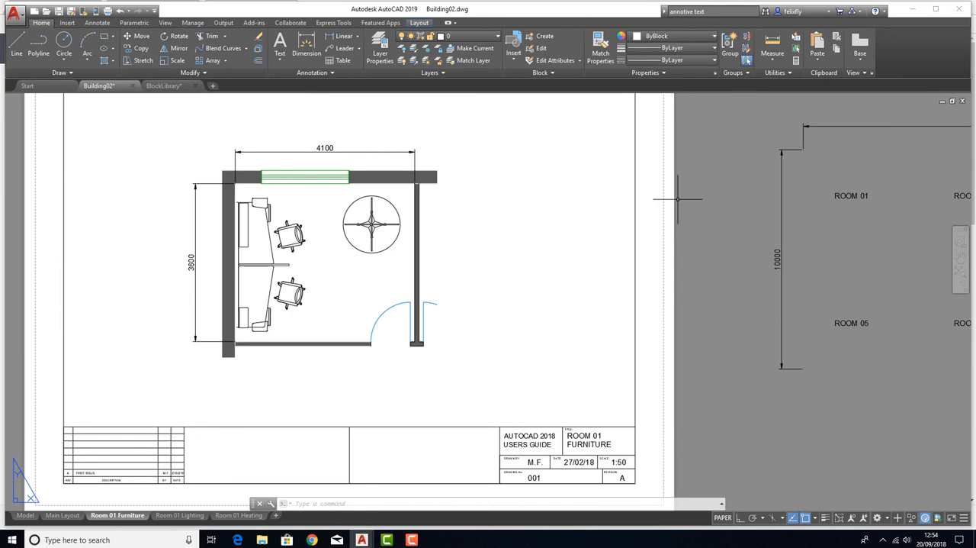
# Dimension the lower wall from the door opening to the left inner corner, placing the dimension line below the wall
pyautogui.click(305, 46)
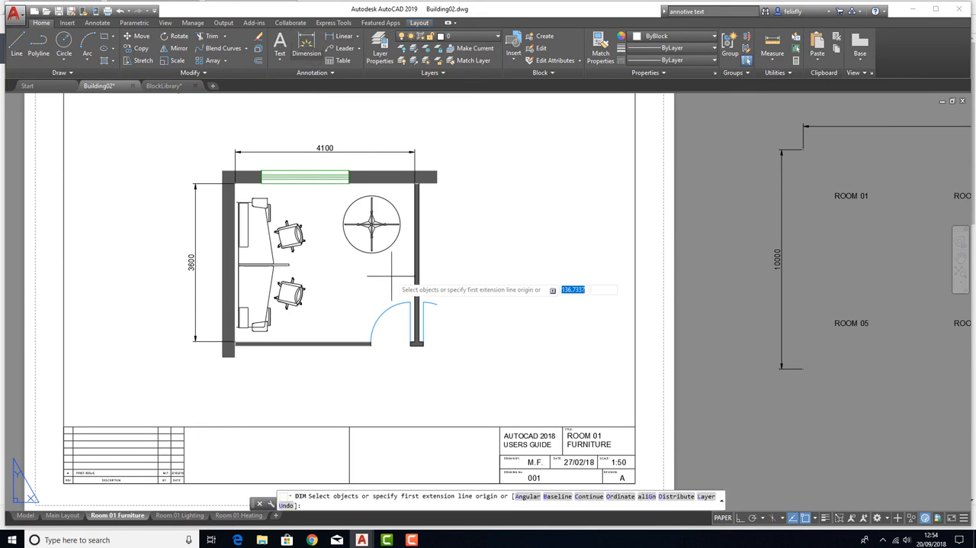
pyautogui.scroll(4, 415, 345)
pyautogui.scroll(2, 415, 348)
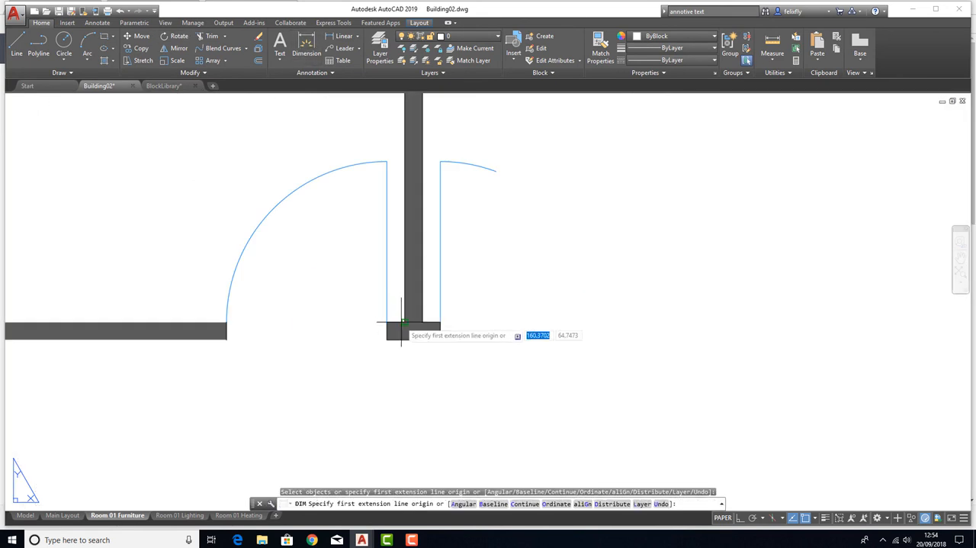
pyautogui.scroll(-2, 398, 313)
pyautogui.click(292, 318)
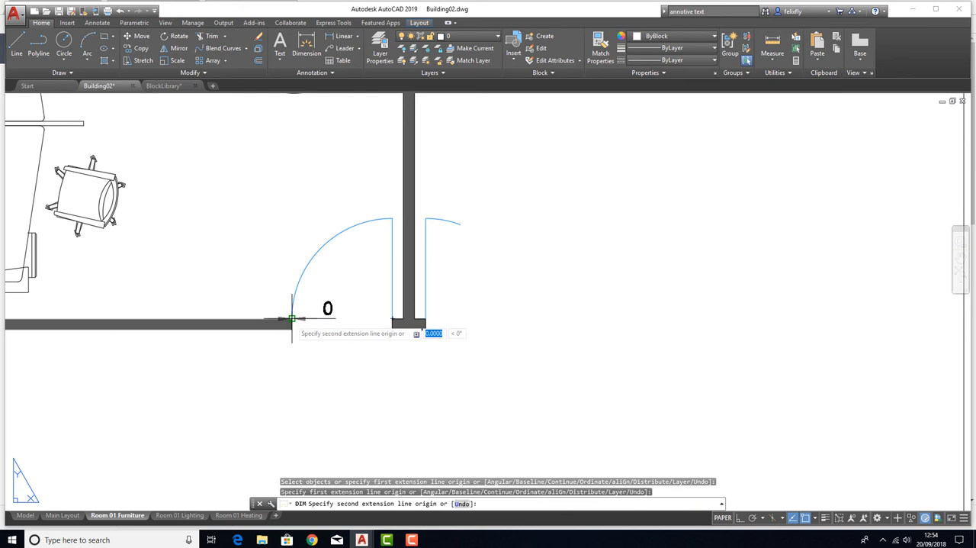
pyautogui.scroll(-2, 428, 288)
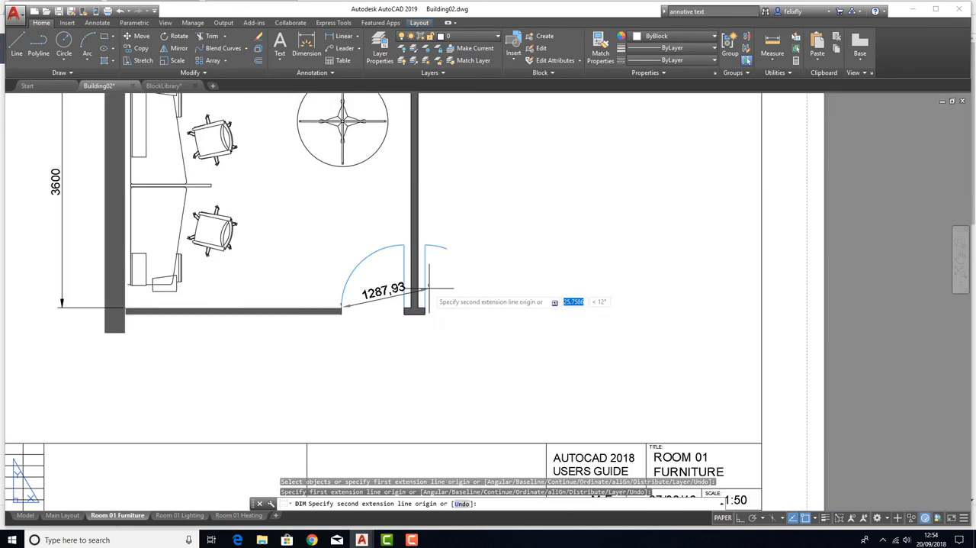
pyautogui.click(126, 308)
pyautogui.click(244, 340)
pyautogui.scroll(-4, 458, 305)
pyautogui.moveTo(454, 273); pyautogui.dragTo(490, 220, button='middle')
pyautogui.scroll(2, 419, 295)
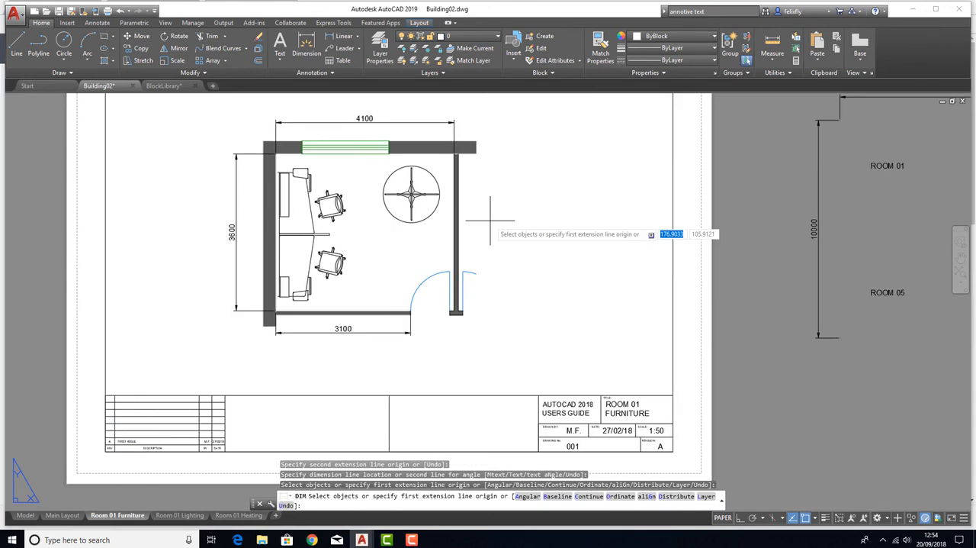
pyautogui.press('Escape')
pyautogui.press('Escape')
pyautogui.scroll(-3, 425, 221)
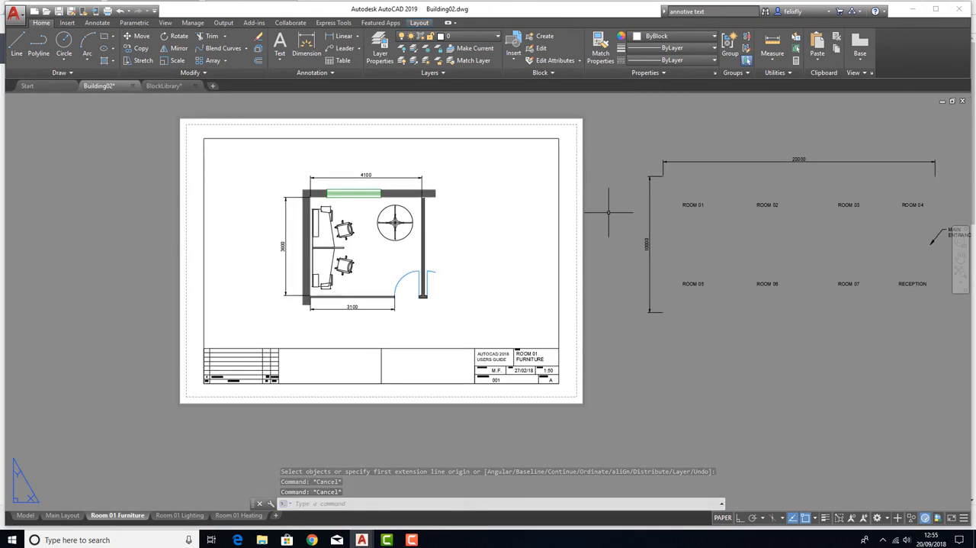
pyautogui.moveTo(683, 204)
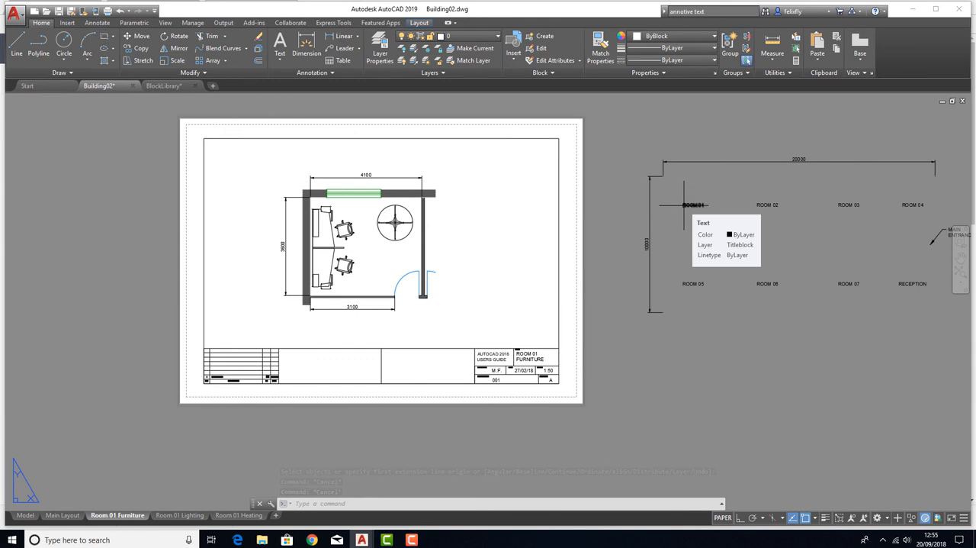
pyautogui.moveTo(572, 283); pyautogui.dragTo(540, 274, button='middle')
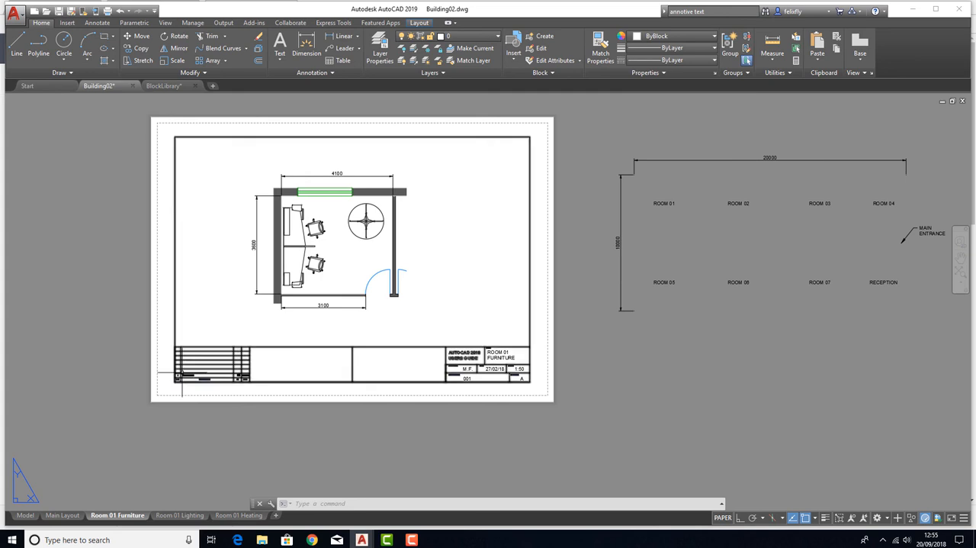
pyautogui.moveTo(453, 244); pyautogui.dragTo(537, 271, button='middle')
pyautogui.scroll(3, 443, 259)
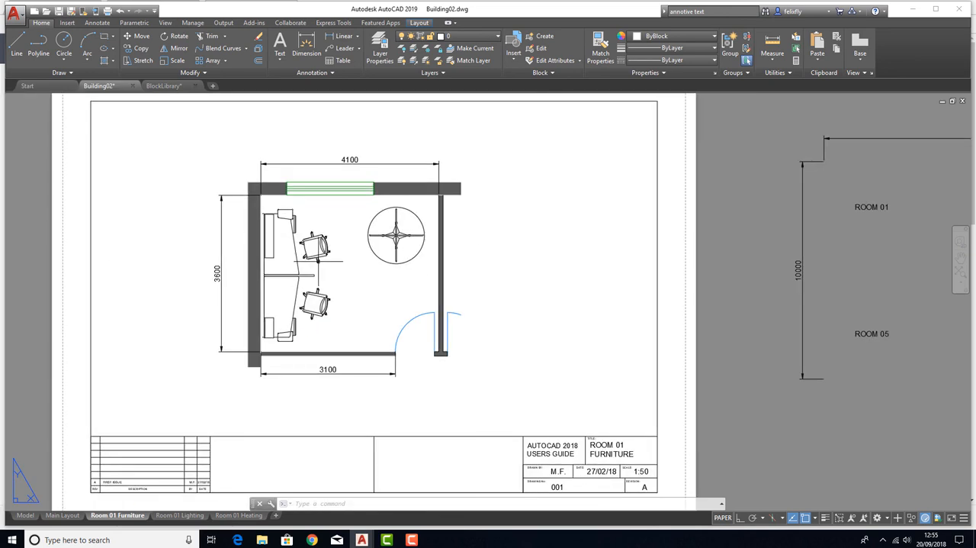
pyautogui.scroll(-3, 570, 291)
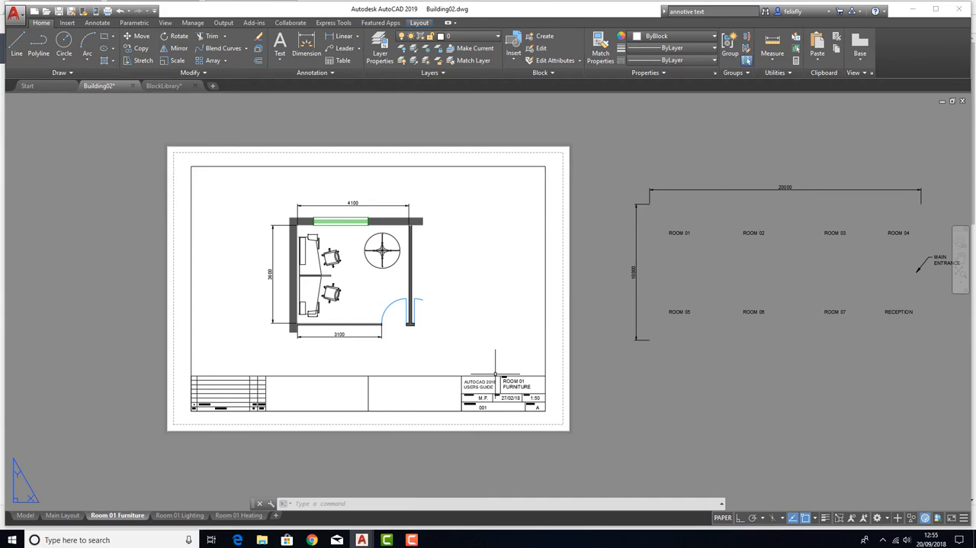
# Set the title block drawing number of the Room 01 Furniture layout to 001_01A
pyautogui.scroll(6, 507, 411)
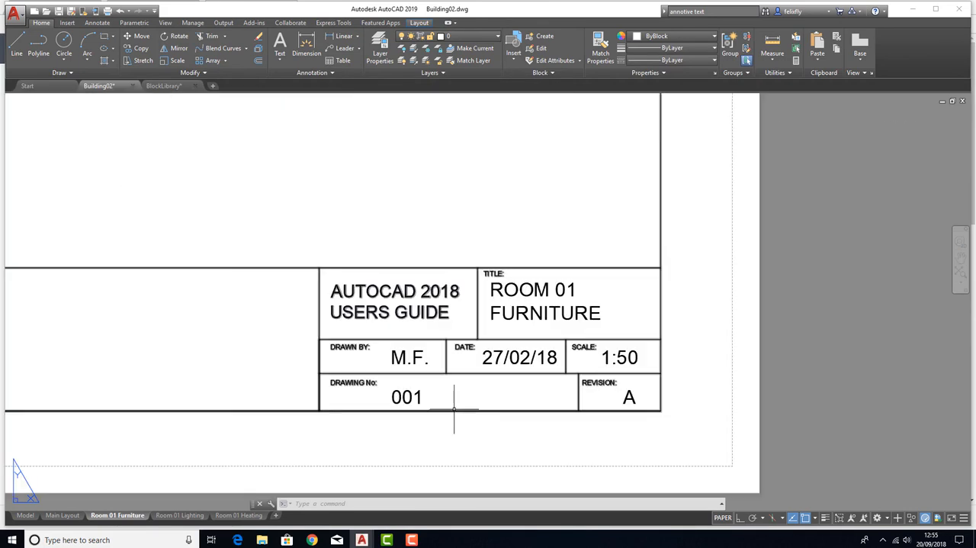
pyautogui.doubleClick(416, 396)
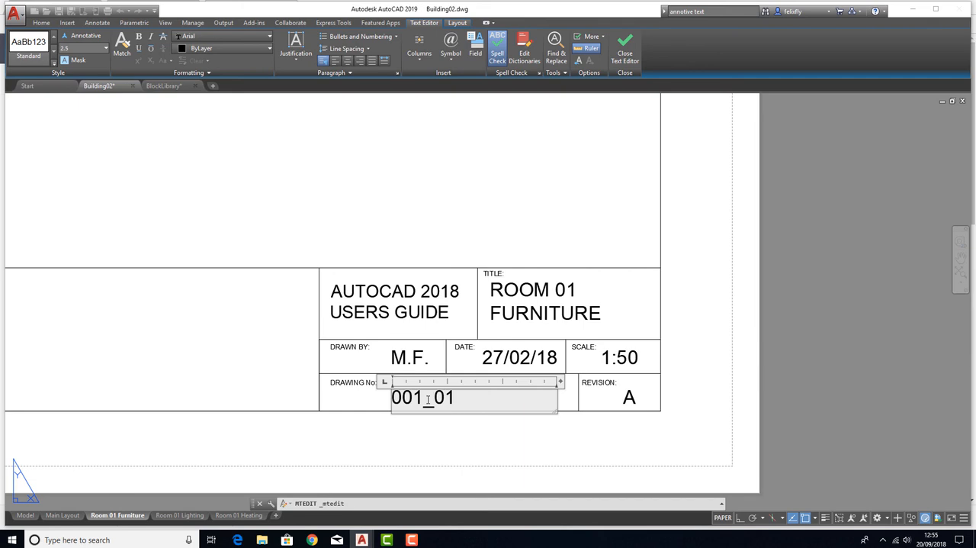
pyautogui.click(452, 195)
pyautogui.scroll(-5, 486, 393)
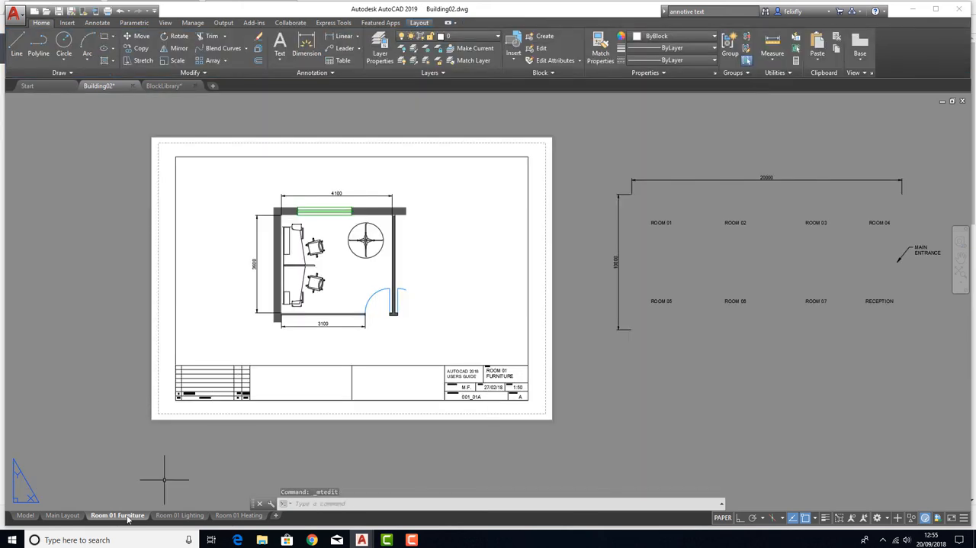
# Set the title block drawing number of the Room 01 Lighting layout to 001_001B
pyautogui.click(180, 514)
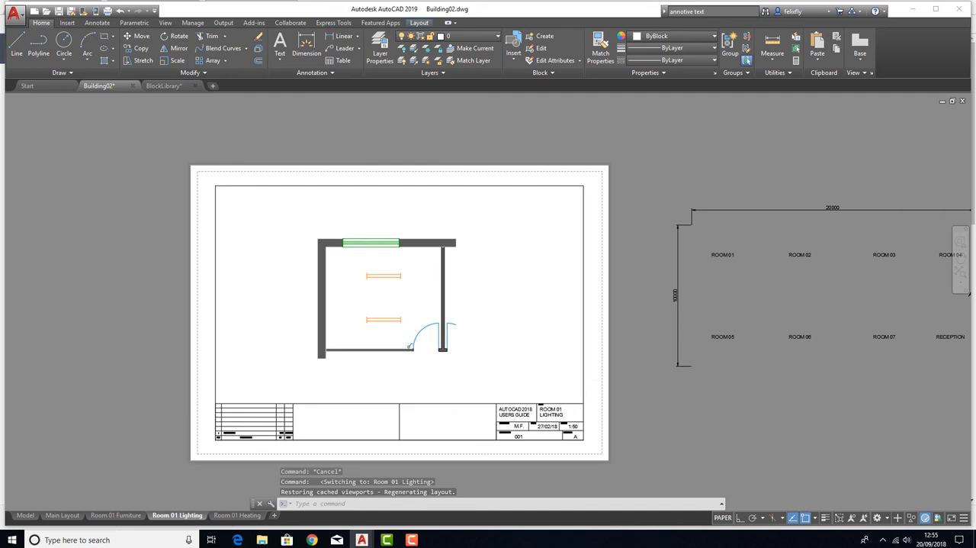
pyautogui.scroll(5, 503, 427)
pyautogui.doubleClick(502, 427)
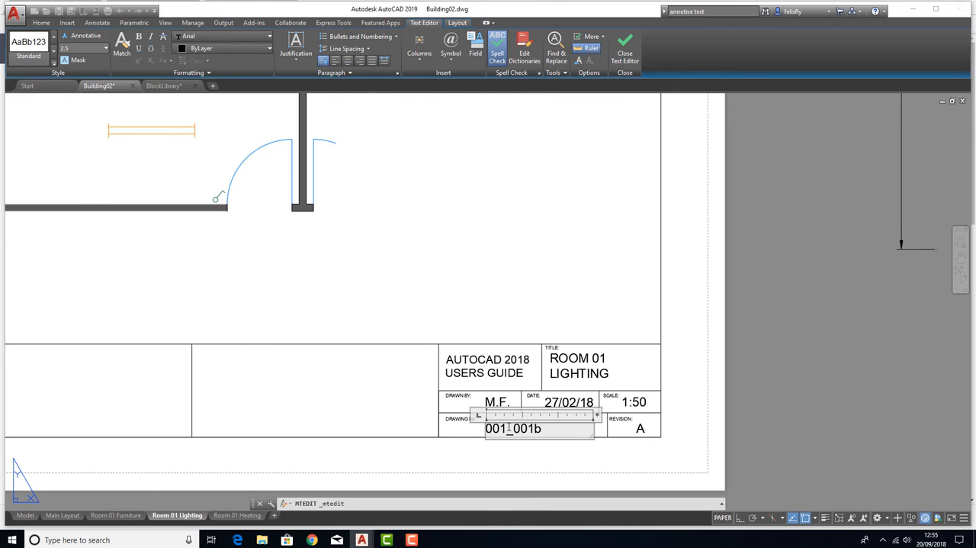
pyautogui.click(435, 229)
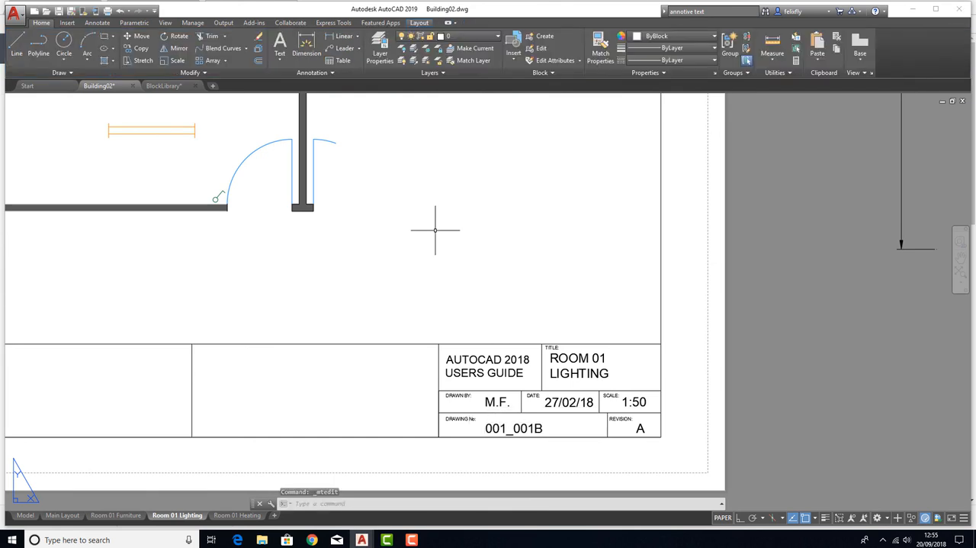
# Check the drawing number on the Room 01 Furniture layout and correct the Room 01 Lighting layout's drawing number to 001_01B
pyautogui.scroll(-4, 434, 229)
pyautogui.click(113, 515)
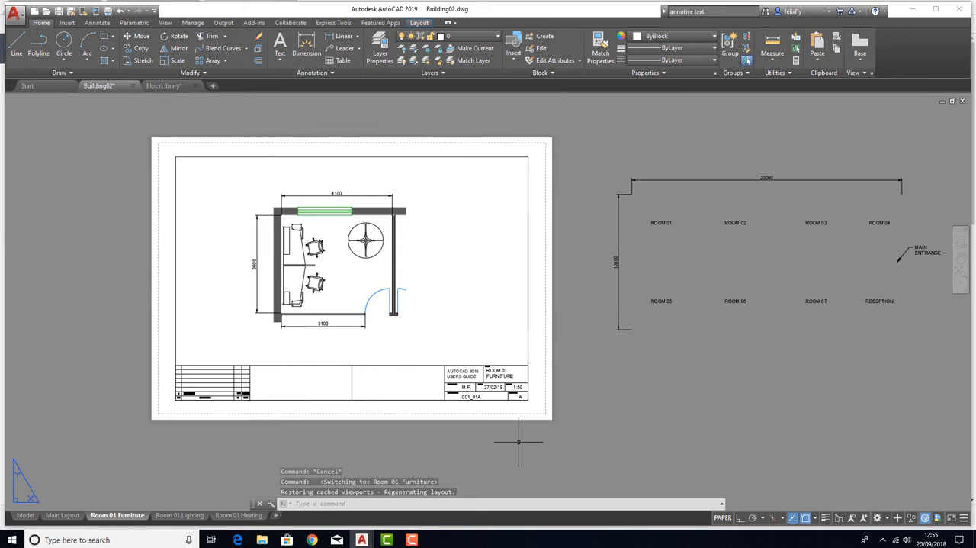
pyautogui.scroll(4, 465, 412)
pyautogui.click(179, 515)
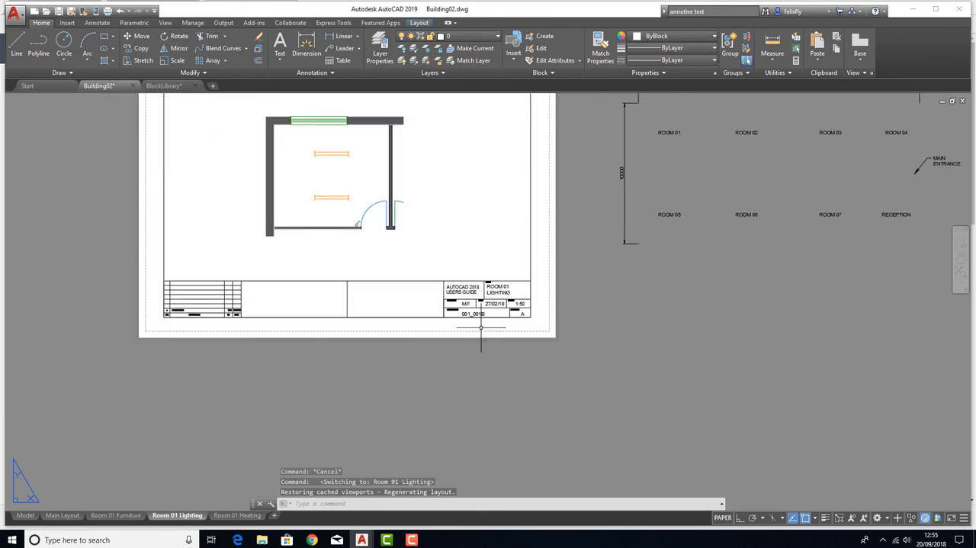
pyautogui.scroll(4, 477, 312)
pyautogui.doubleClick(488, 319)
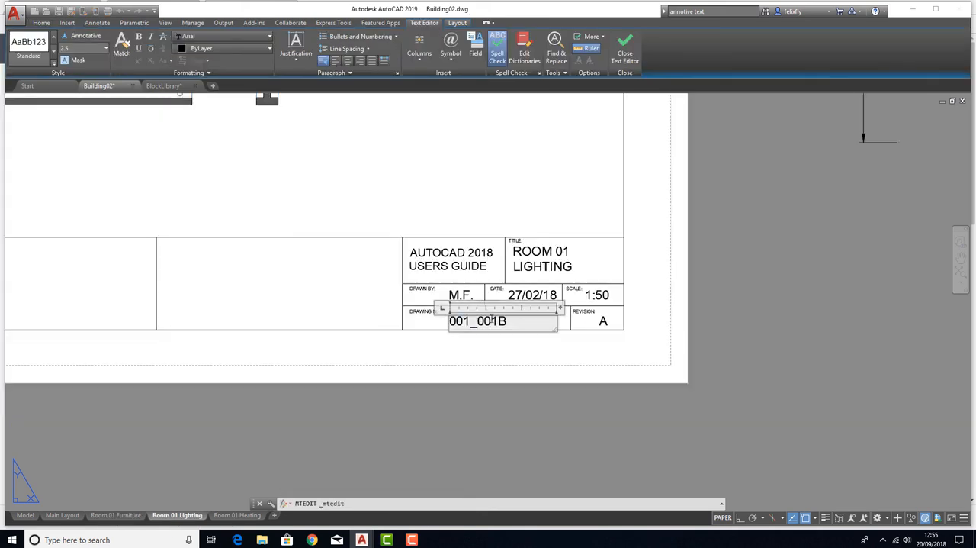
pyautogui.click(450, 213)
pyautogui.scroll(-4, 451, 203)
pyautogui.scroll(4, 425, 278)
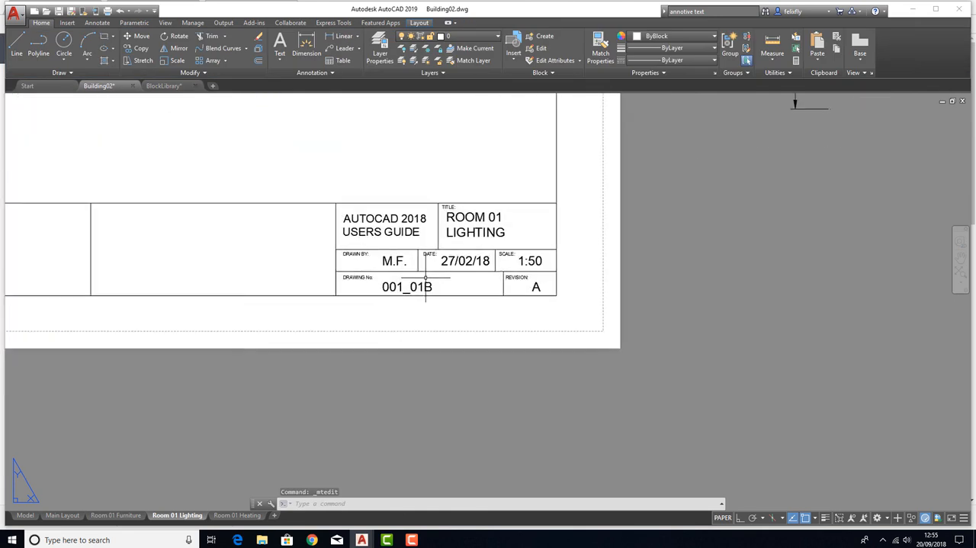
# Set the title block drawing number of the Room 01 Heating layout to 001_01C
pyautogui.click(237, 515)
pyautogui.scroll(4, 586, 477)
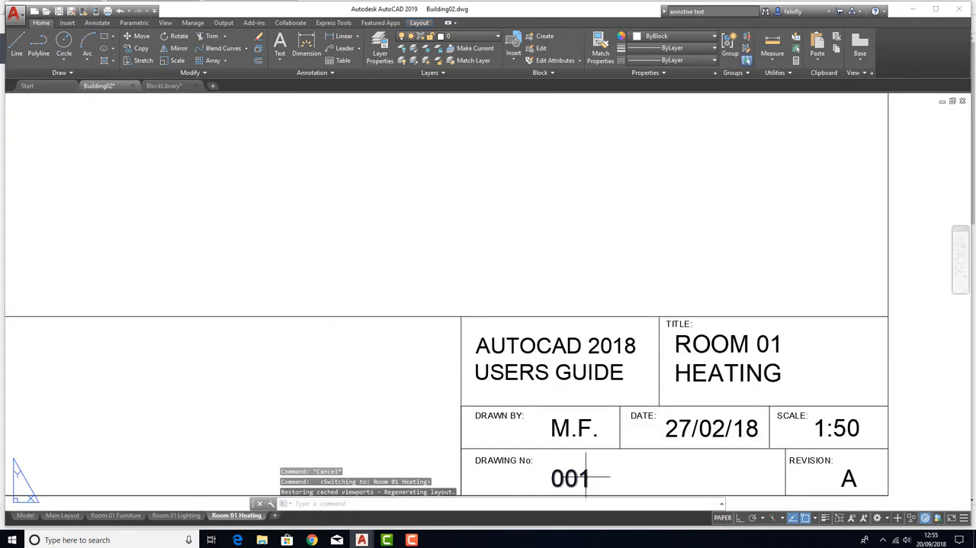
pyautogui.doubleClick(587, 477)
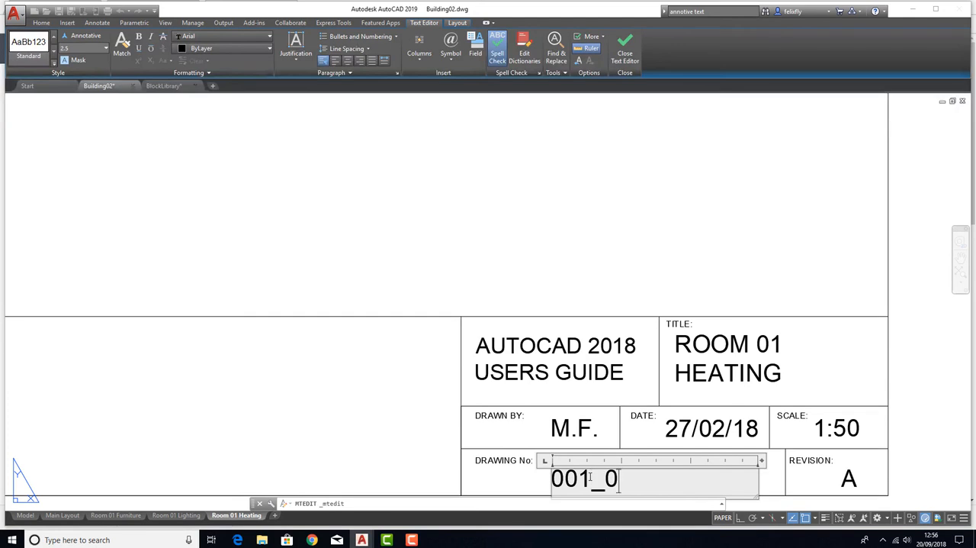
pyautogui.click(634, 241)
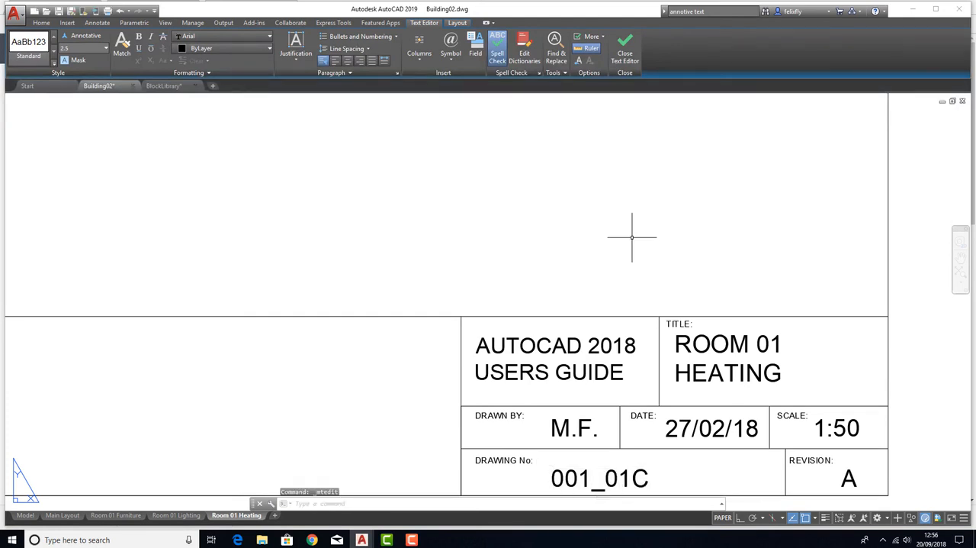
pyautogui.scroll(-4, 547, 322)
pyautogui.moveTo(416, 260); pyautogui.dragTo(466, 305, button='middle')
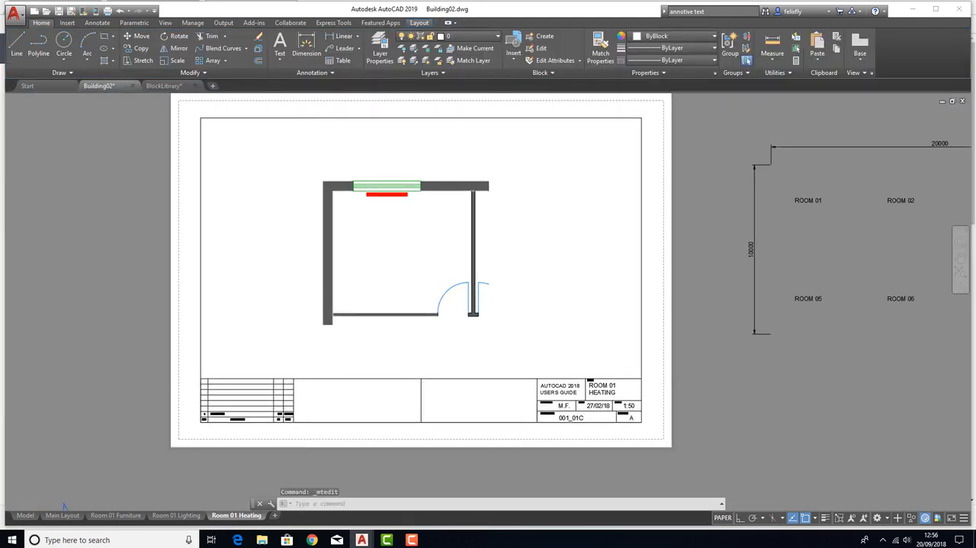
# Review the Room 01 Furniture, Lighting and Heating layouts, examining their plans, dimensions and title blocks
pyautogui.click(126, 516)
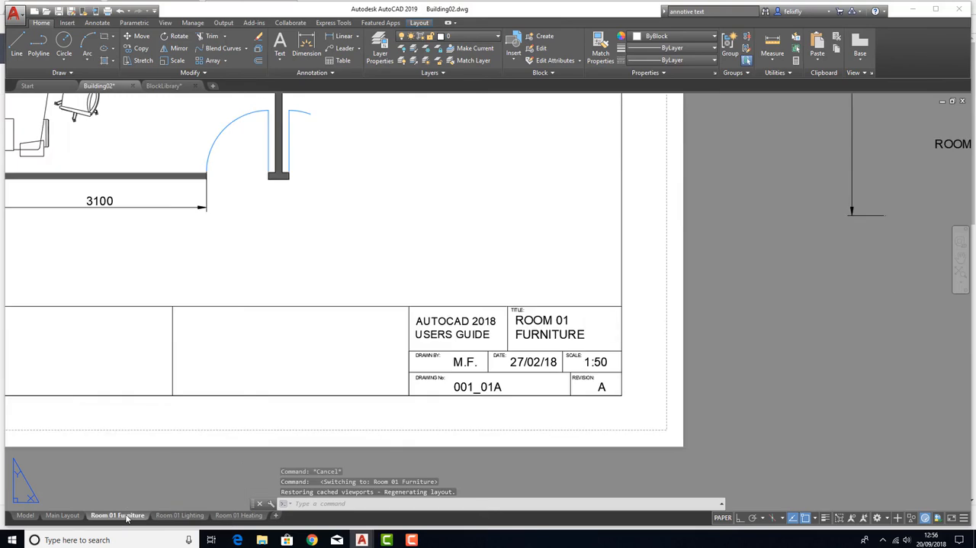
pyautogui.scroll(-4, 267, 326)
pyautogui.scroll(2, 243, 179)
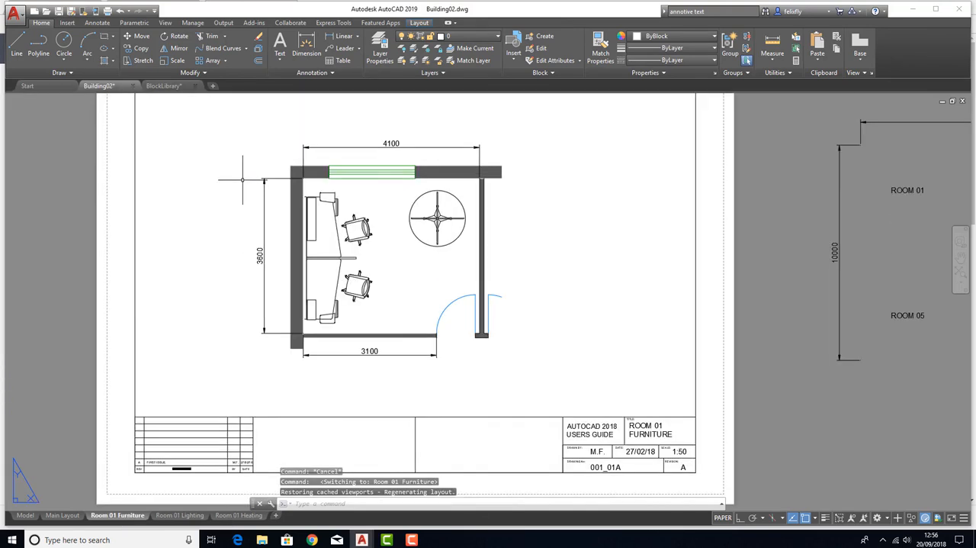
pyautogui.press('Escape')
pyautogui.press('Escape')
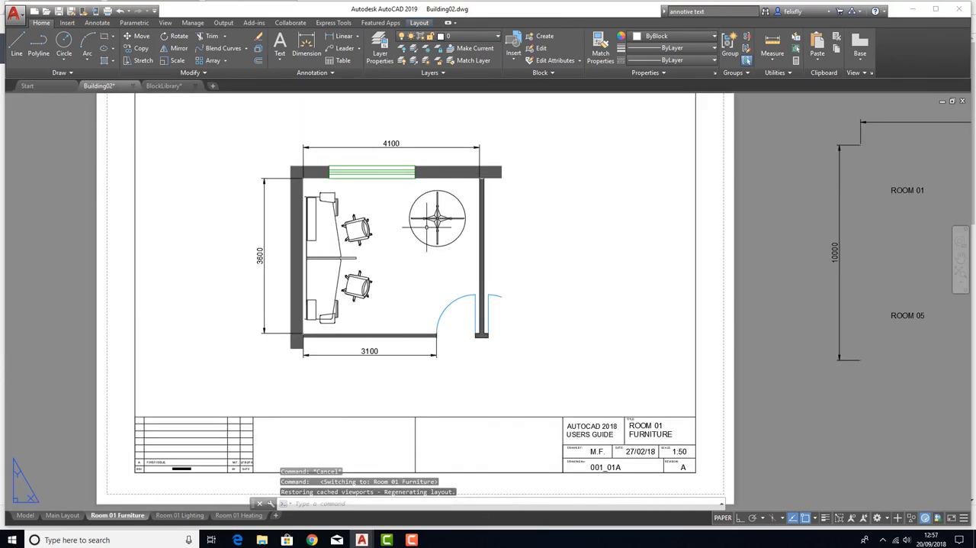
pyautogui.click(181, 516)
pyautogui.click(239, 515)
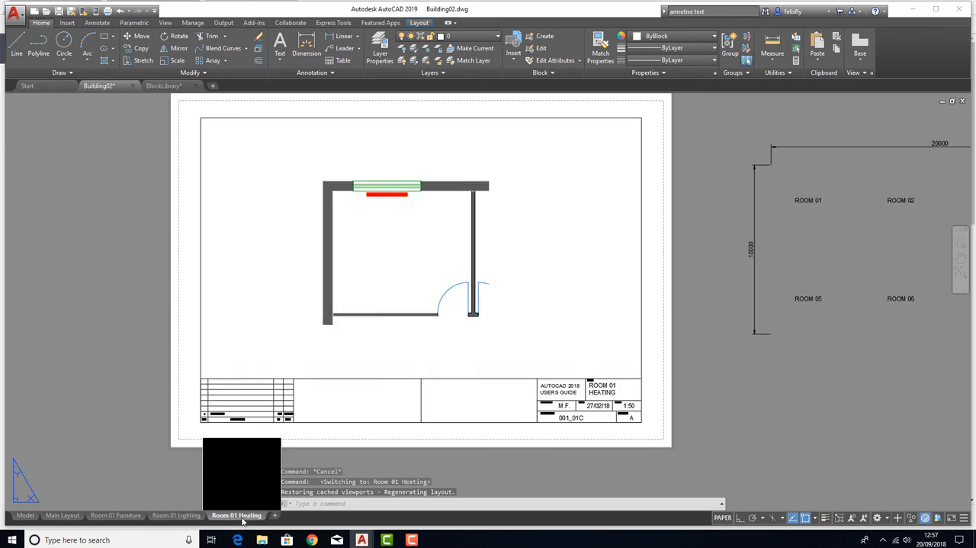
pyautogui.click(177, 516)
pyautogui.click(119, 515)
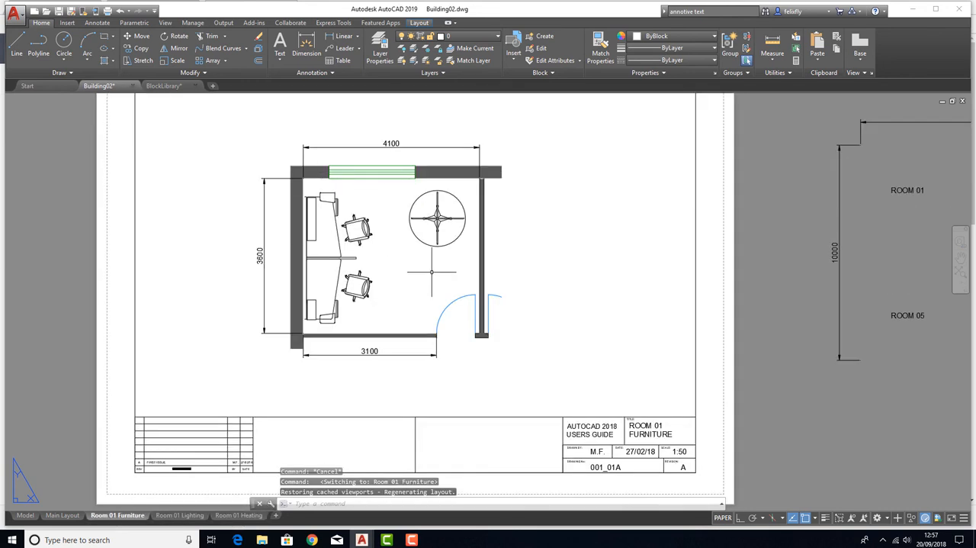
pyautogui.moveTo(431, 272); pyautogui.dragTo(375, 307, button='middle')
pyautogui.scroll(2, 375, 307)
pyautogui.scroll(-2, 337, 304)
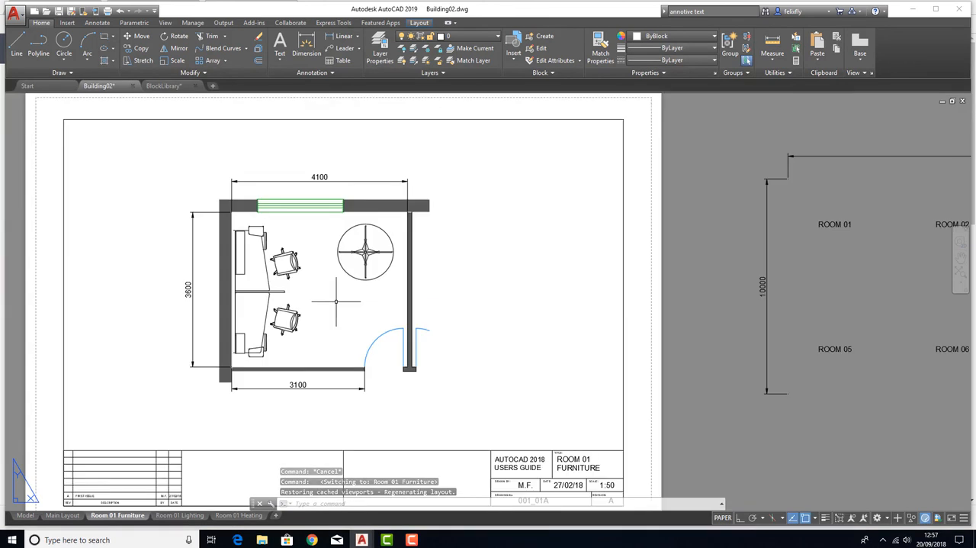
pyautogui.click(177, 516)
pyautogui.click(236, 516)
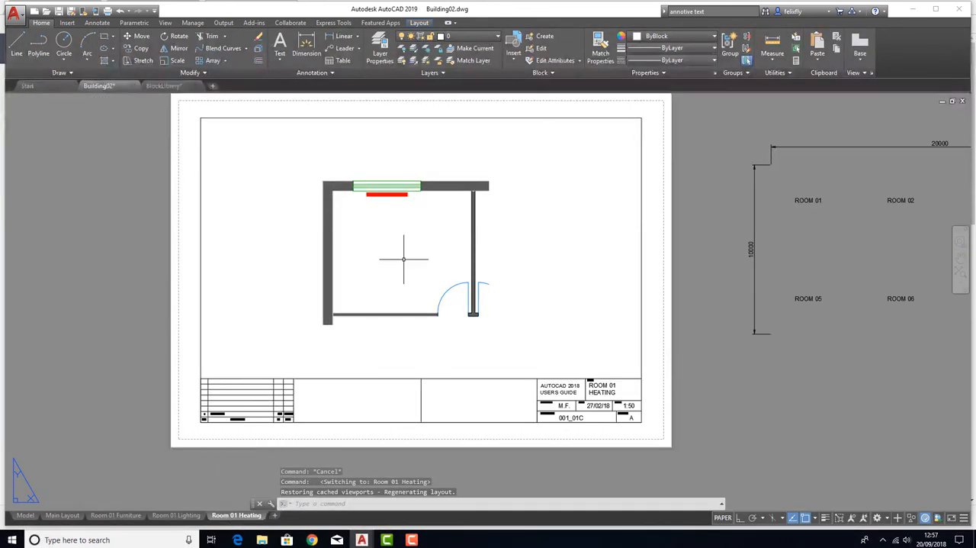
pyautogui.scroll(-2, 397, 257)
pyautogui.moveTo(398, 254); pyautogui.dragTo(301, 229, button='middle')
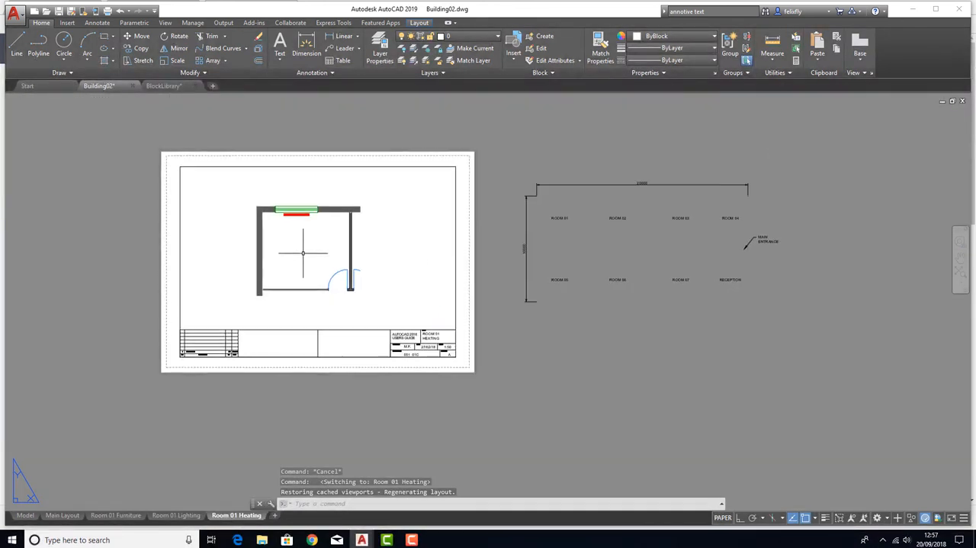
# On the Room 01 Furniture layout, move the ROOM 01 label from outside the sheet into the middle of the room plan
pyautogui.click(110, 515)
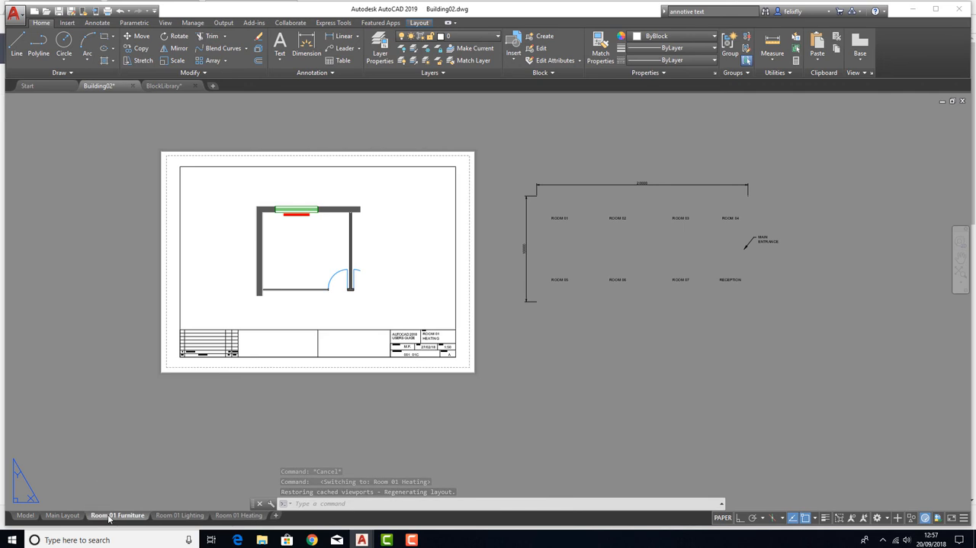
pyautogui.click(849, 224)
pyautogui.click(139, 35)
pyautogui.click(845, 218)
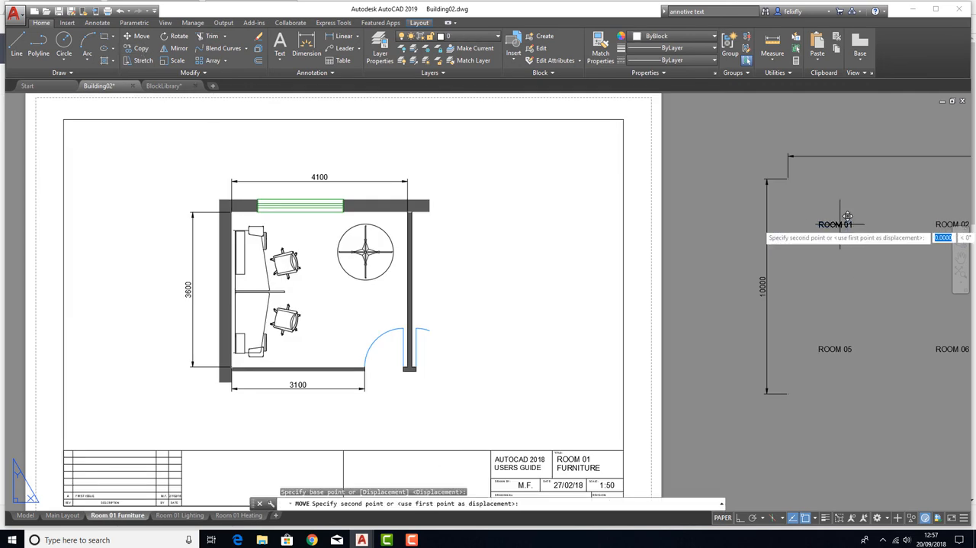
pyautogui.click(329, 285)
pyautogui.press('Escape')
pyautogui.press('Escape')
pyautogui.press('Escape')
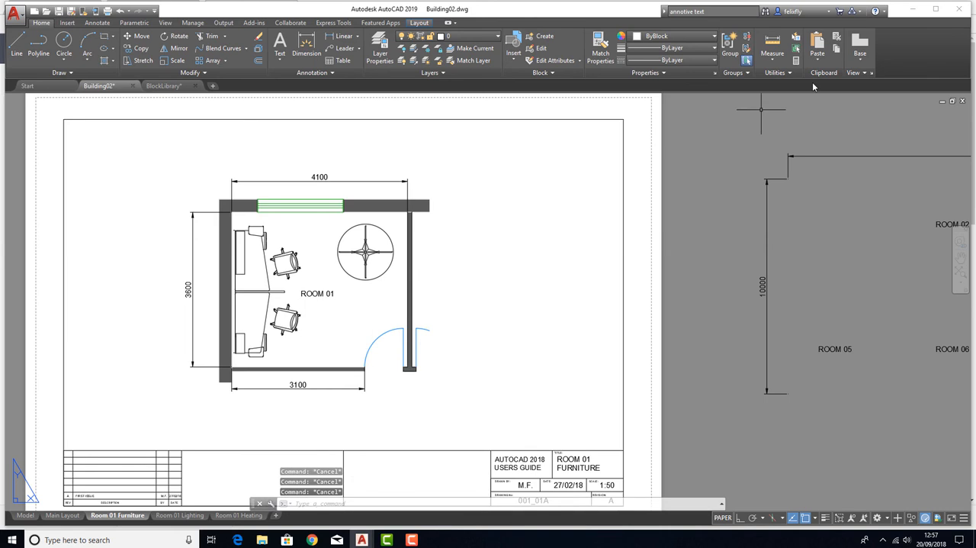
# Copy the ROOM 01 label to the clipboard and paste it between the two lights on the Room 01 Lighting layout
pyautogui.click(838, 49)
pyautogui.click(313, 294)
pyautogui.press('Return')
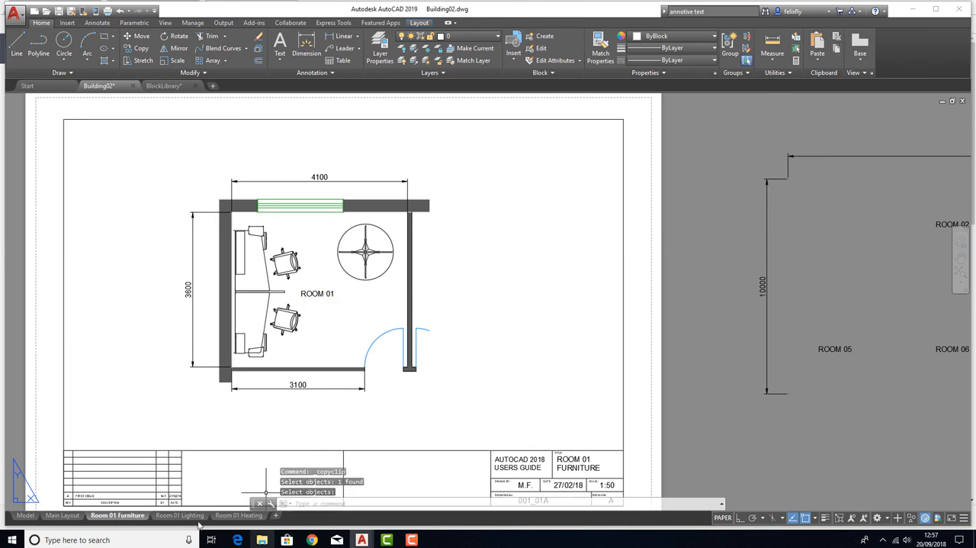
pyautogui.click(181, 515)
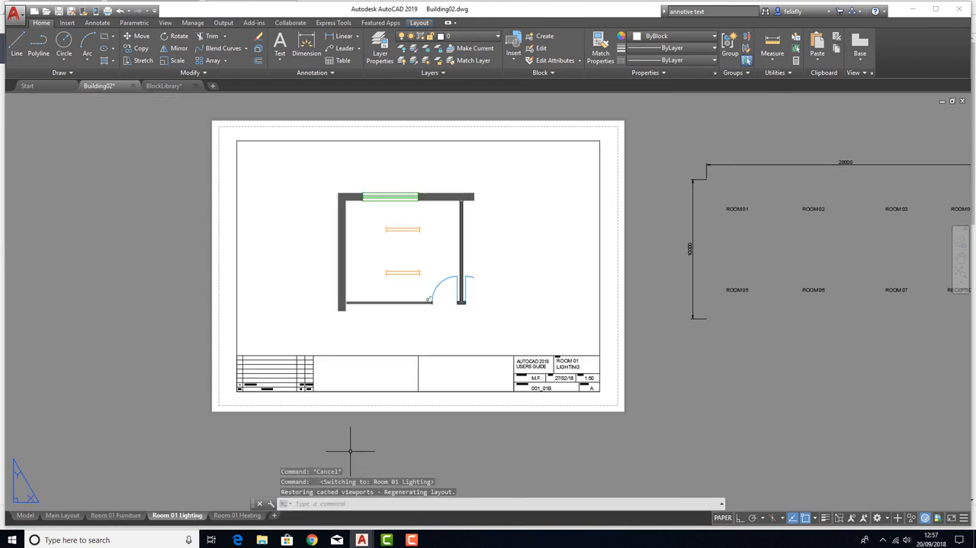
pyautogui.click(817, 47)
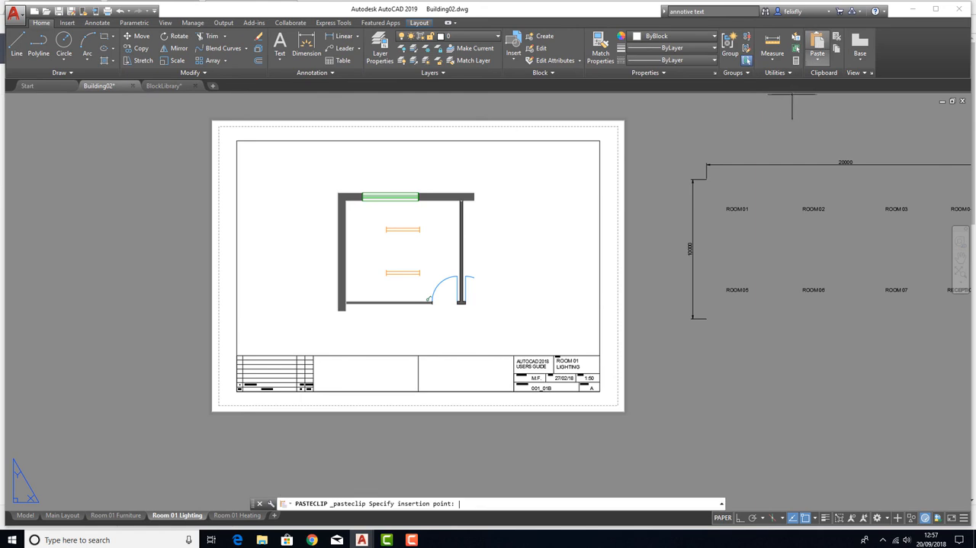
# Paste the copied ROOM 01 label into the middle of the room on the Room 01 Heating layout
pyautogui.click(236, 515)
pyautogui.click(817, 43)
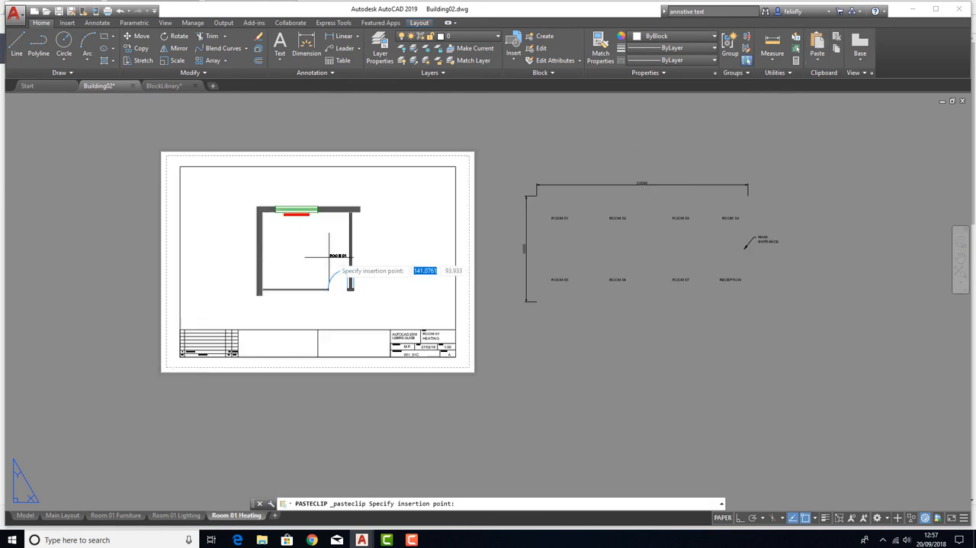
pyautogui.click(296, 249)
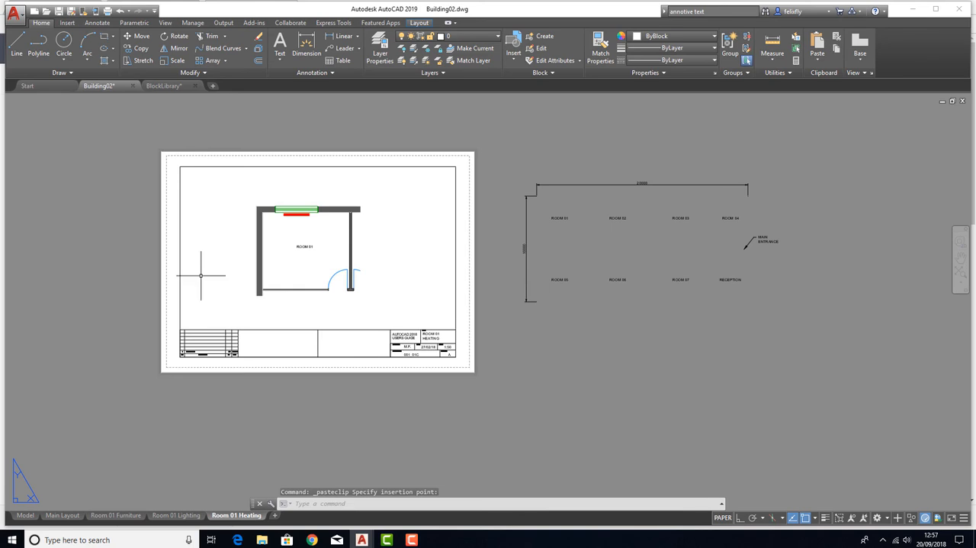
# Review the room labels on the Heating and Furniture layouts and compare them with the Main Layout
pyautogui.moveTo(200, 272); pyautogui.dragTo(251, 283, button='middle')
pyautogui.scroll(2, 305, 271)
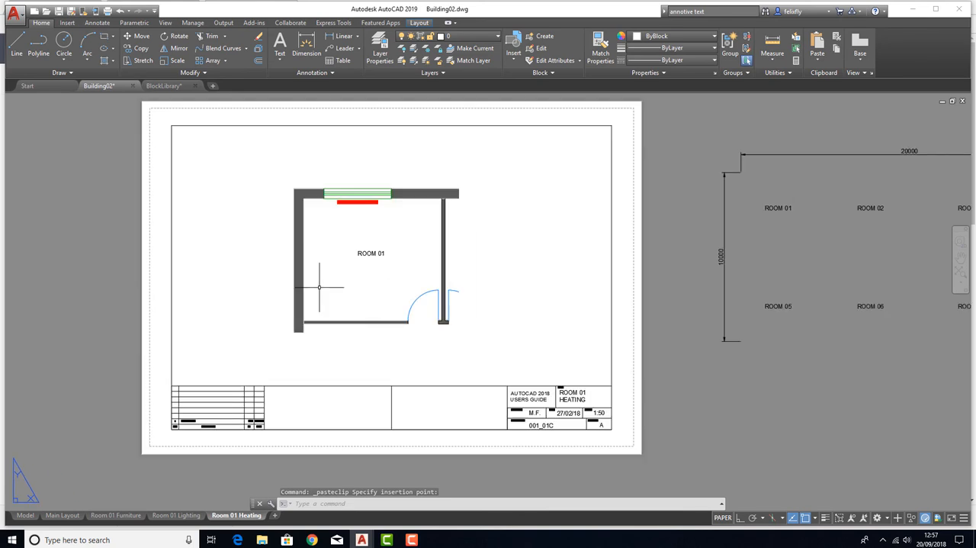
pyautogui.click(117, 515)
pyautogui.scroll(-4, 336, 244)
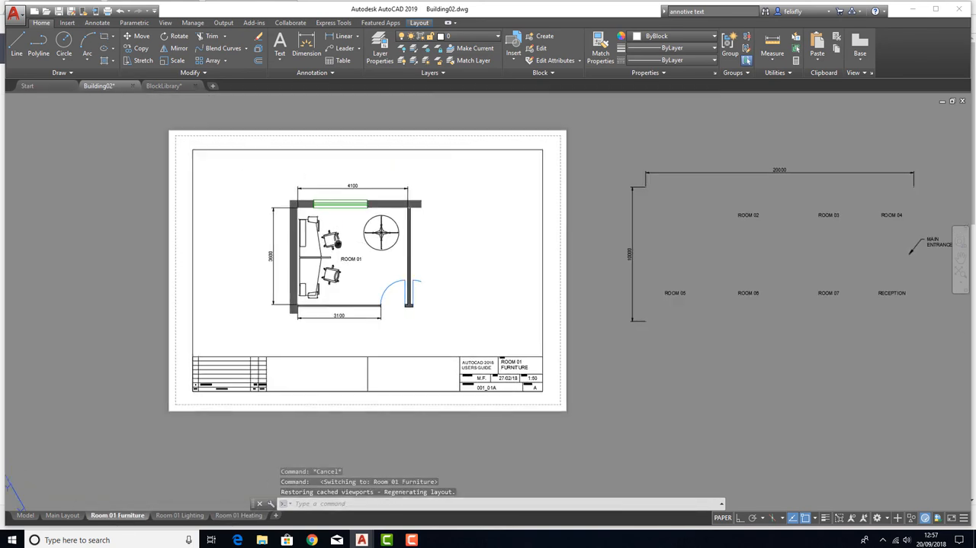
pyautogui.moveTo(338, 243); pyautogui.dragTo(337, 244, button='middle')
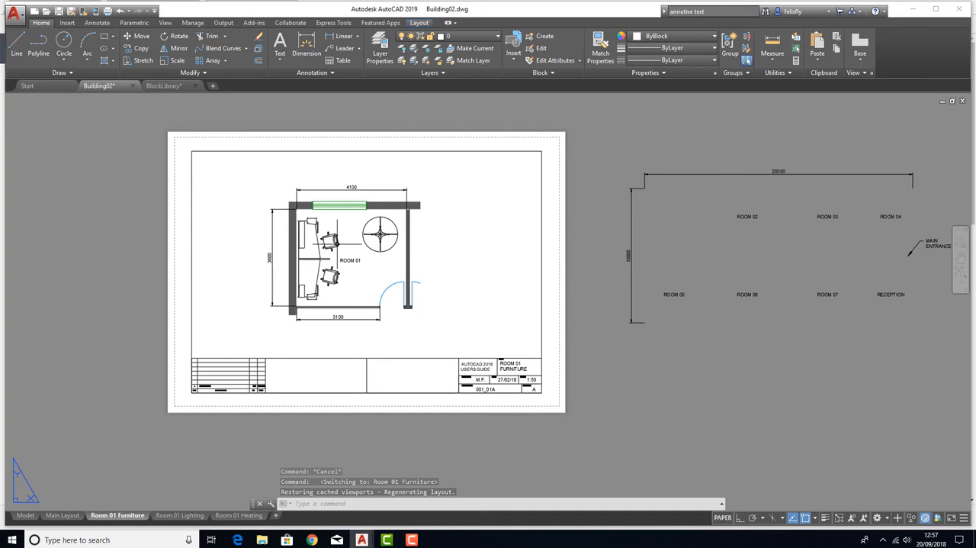
pyautogui.click(62, 515)
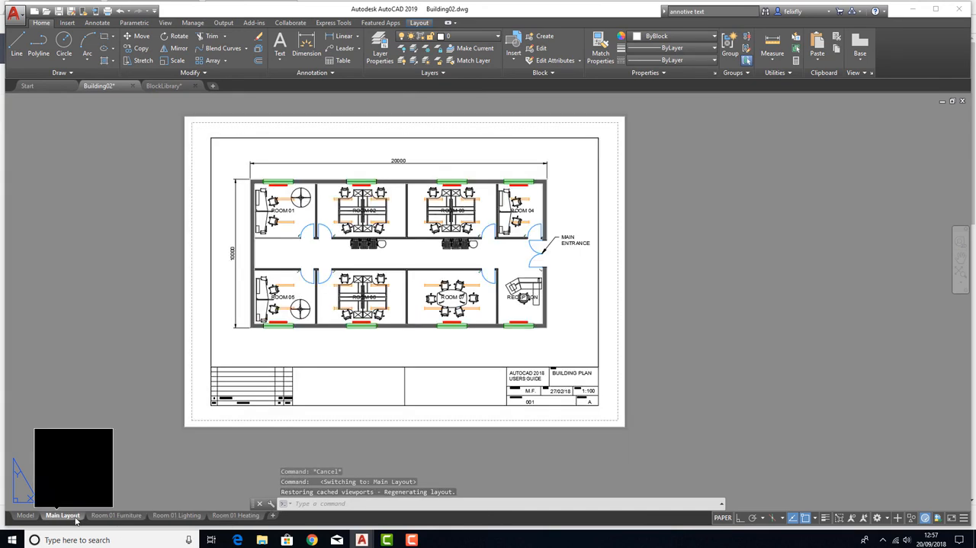
pyautogui.click(107, 515)
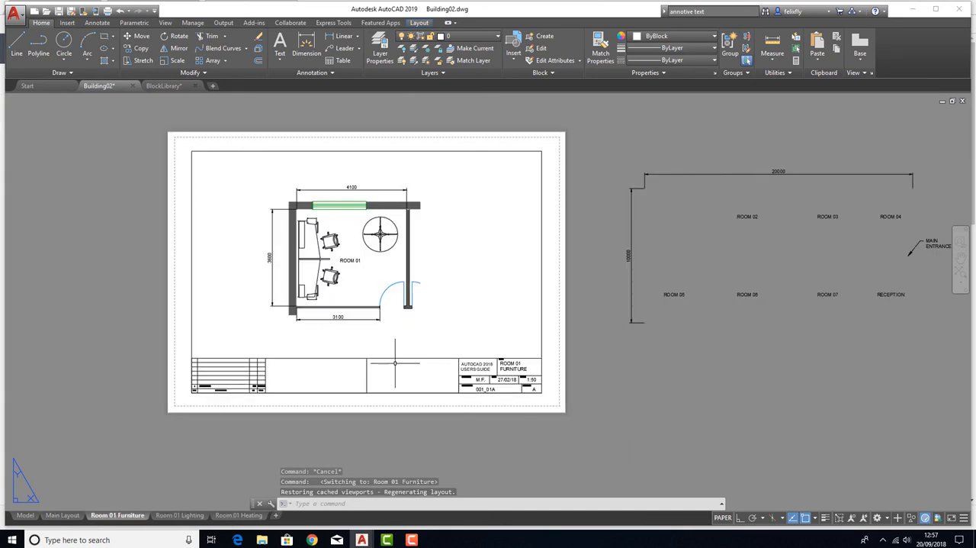
# Freeze the furniture, Radiators and Lighting layers in the Main Layout's viewport only, and return to paper space
pyautogui.click(78, 517)
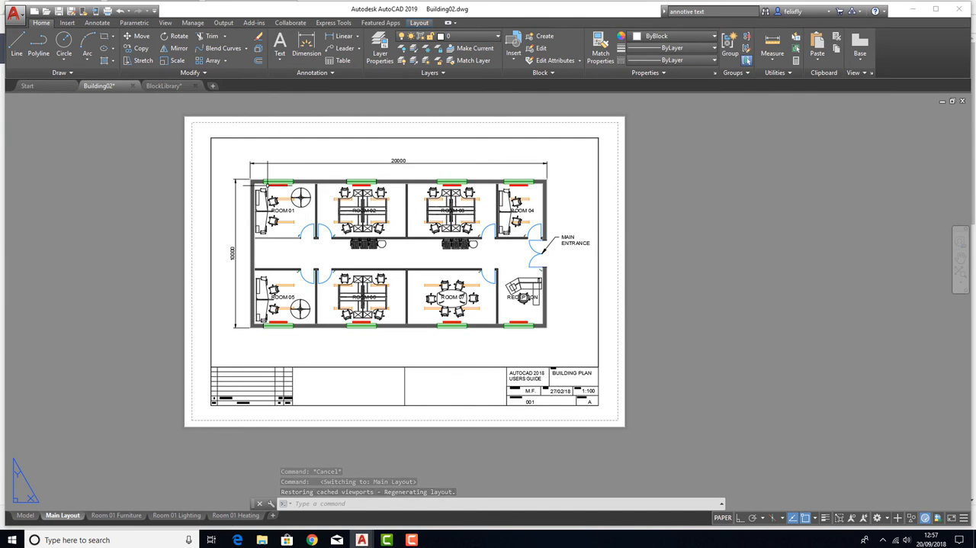
pyautogui.doubleClick(273, 261)
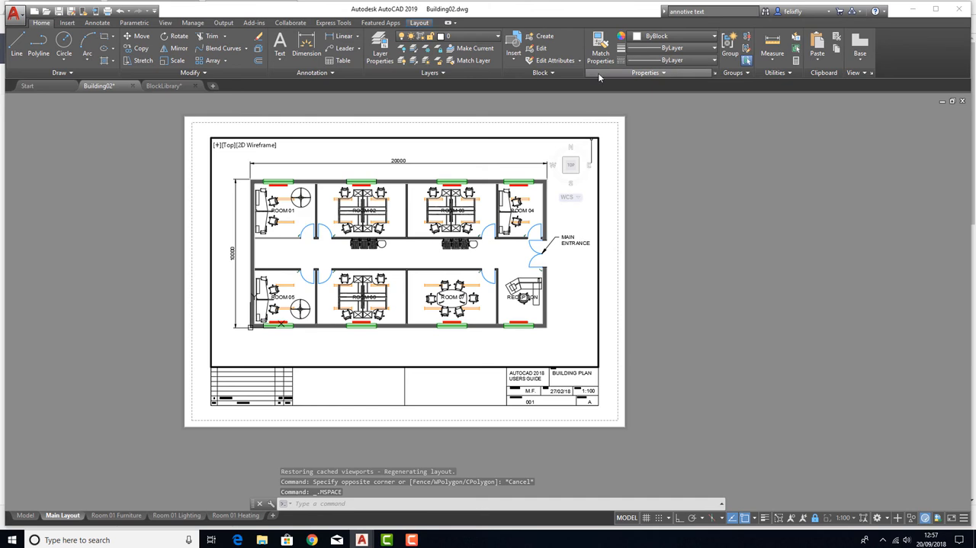
pyautogui.click(377, 44)
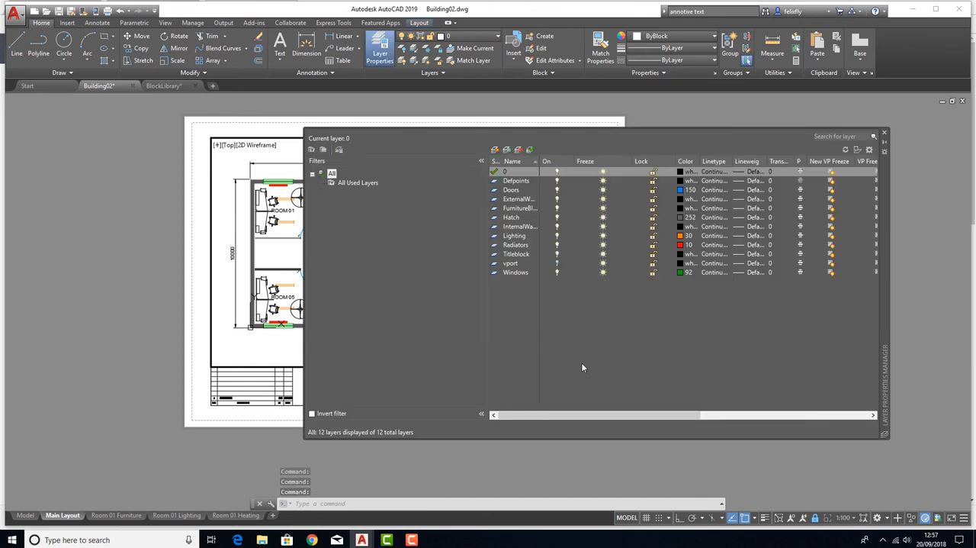
pyautogui.moveTo(504, 414); pyautogui.dragTo(610, 418)
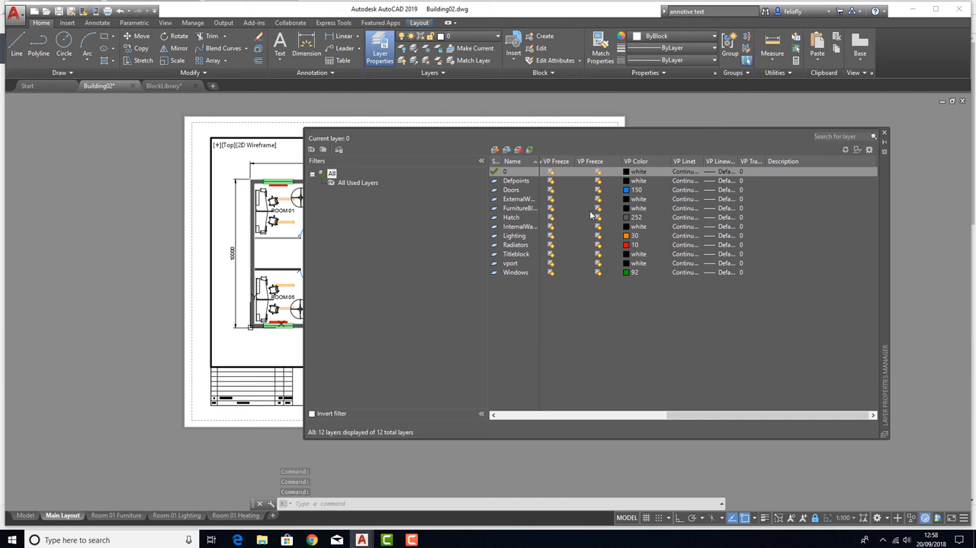
pyautogui.click(598, 208)
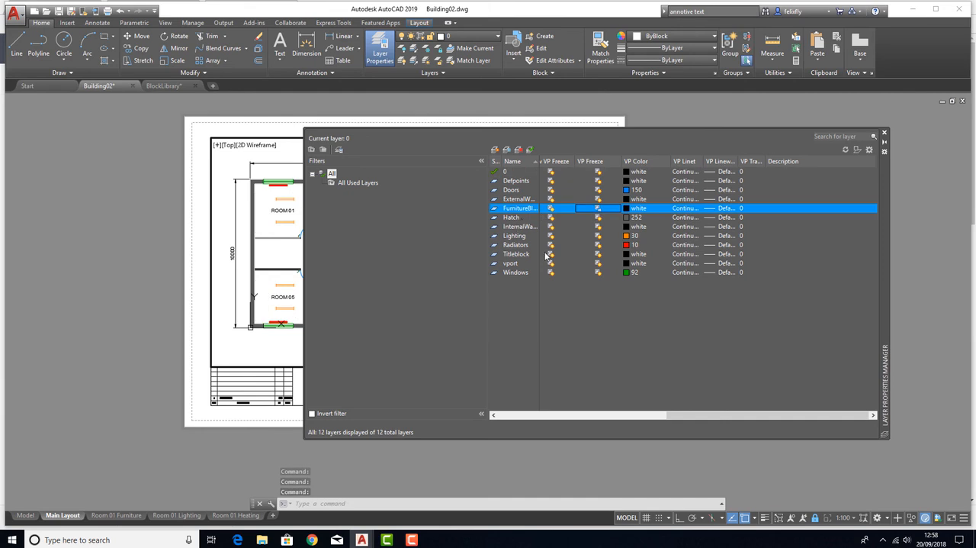
pyautogui.click(599, 245)
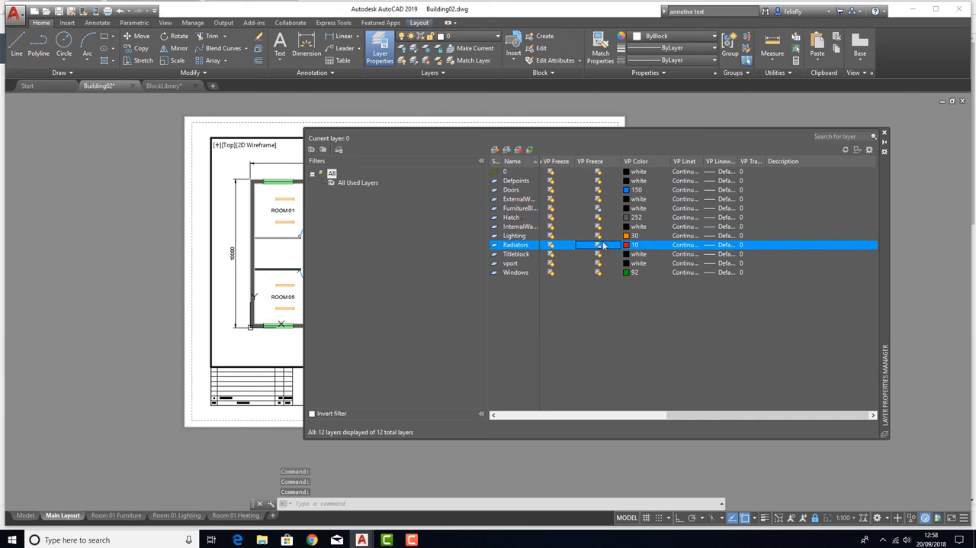
pyautogui.click(599, 236)
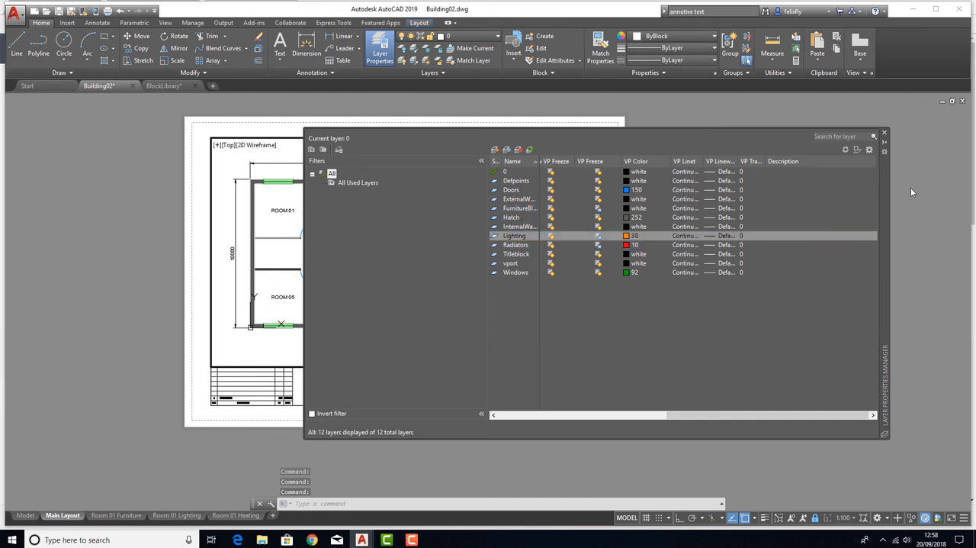
pyautogui.click(884, 134)
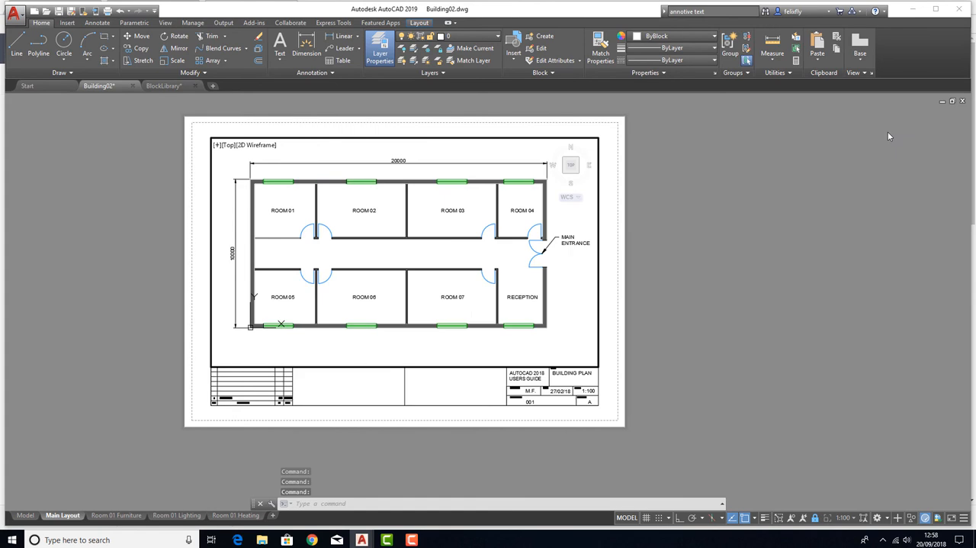
pyautogui.doubleClick(107, 260)
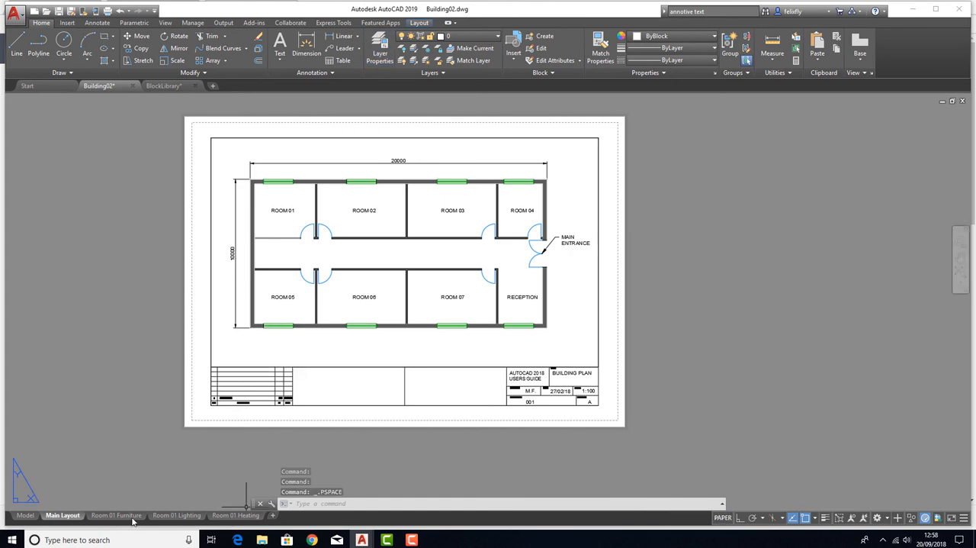
# Compare the Room 01 Furniture, Lighting and Heating layouts to check which layers each viewport shows
pyautogui.click(132, 518)
pyautogui.click(163, 515)
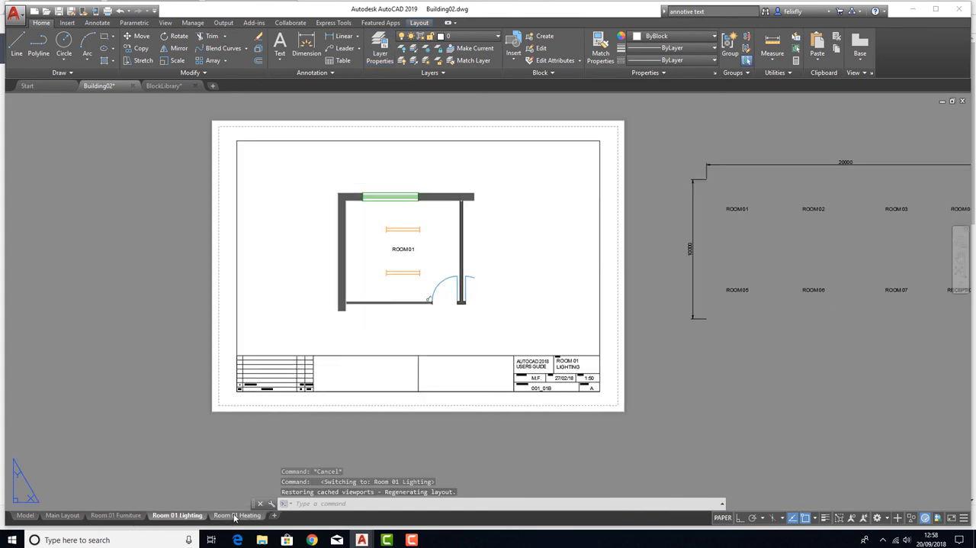
pyautogui.click(235, 516)
pyautogui.click(177, 516)
pyautogui.click(139, 515)
pyautogui.click(238, 516)
pyautogui.click(177, 515)
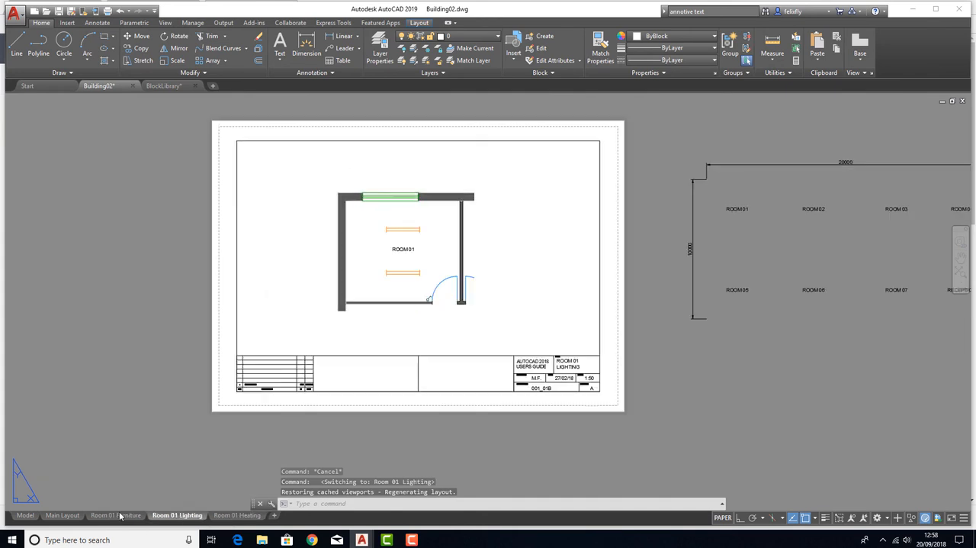
pyautogui.click(121, 515)
pyautogui.click(180, 516)
pyautogui.click(225, 515)
pyautogui.click(177, 516)
pyautogui.click(62, 515)
# Examine the full building plan in model space and compare it with the Room 01 layouts and the Main Layout
pyautogui.click(25, 515)
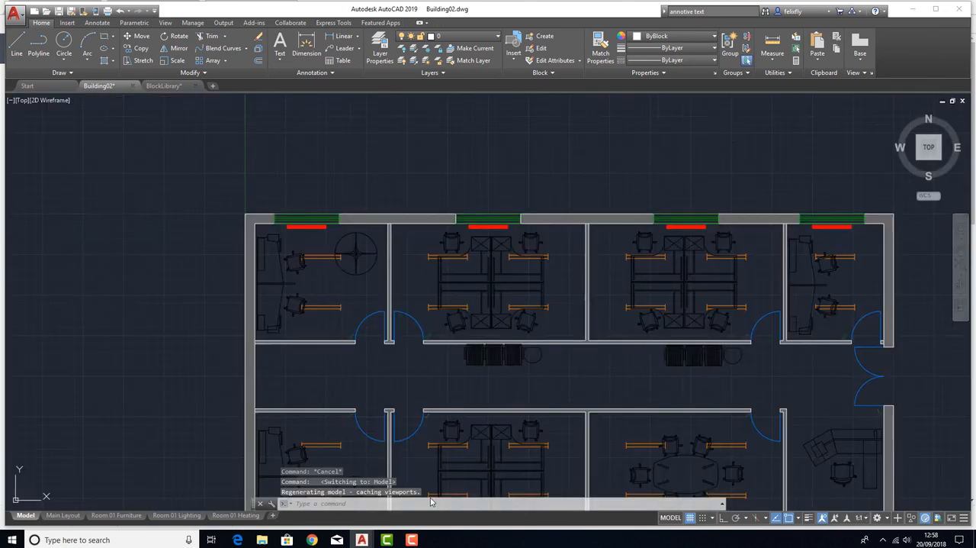
pyautogui.scroll(-4, 357, 149)
pyautogui.scroll(4, 418, 194)
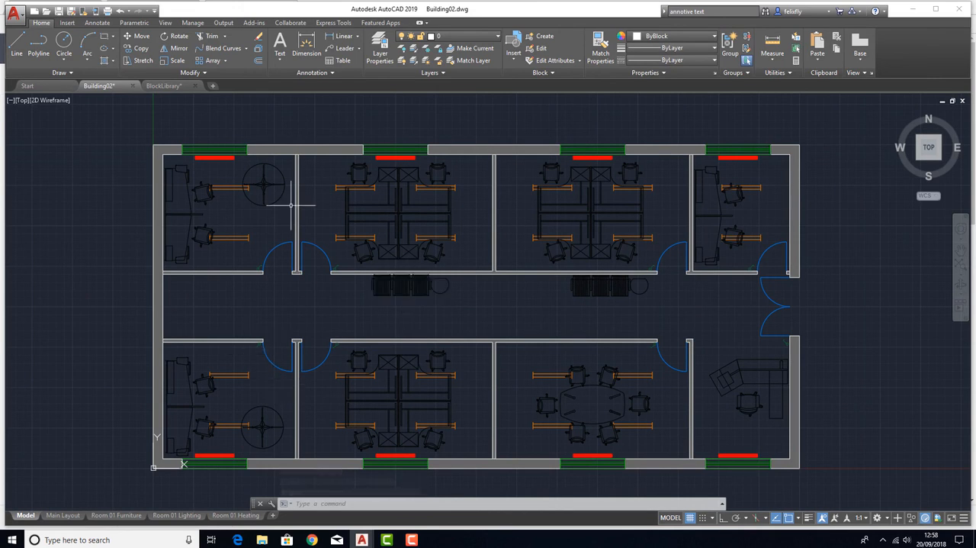
pyautogui.moveTo(488, 283); pyautogui.dragTo(441, 253, button='middle')
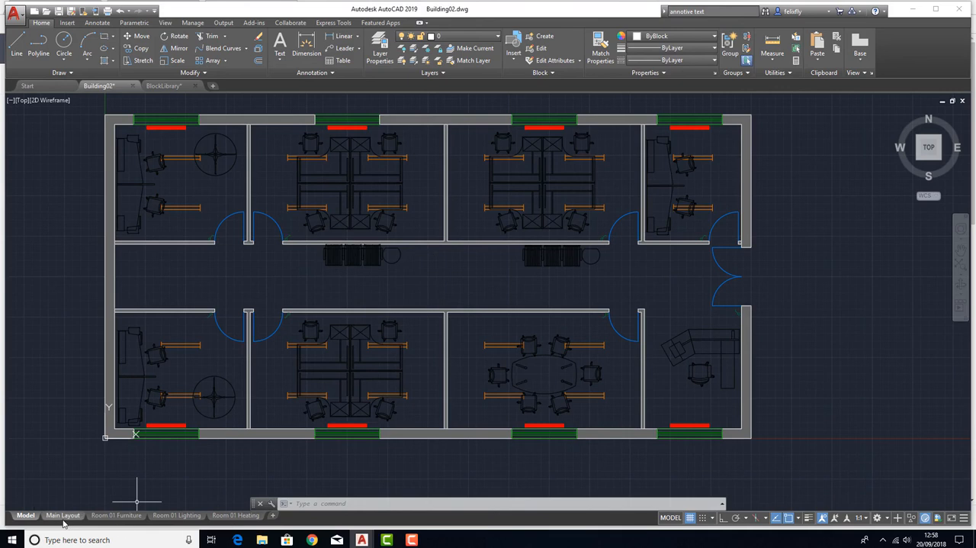
pyautogui.click(116, 515)
pyautogui.scroll(2, 321, 230)
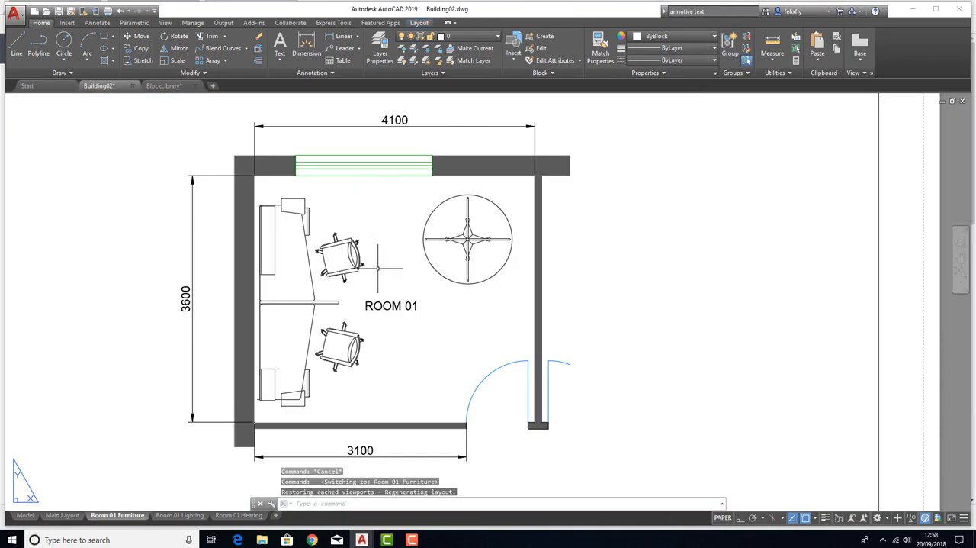
pyautogui.scroll(-1, 386, 275)
pyautogui.click(179, 515)
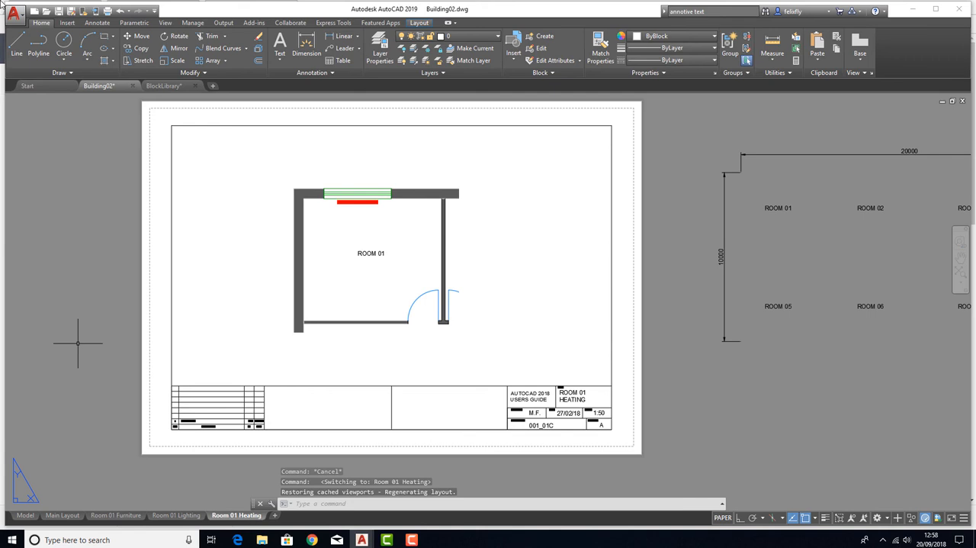
pyautogui.click(178, 516)
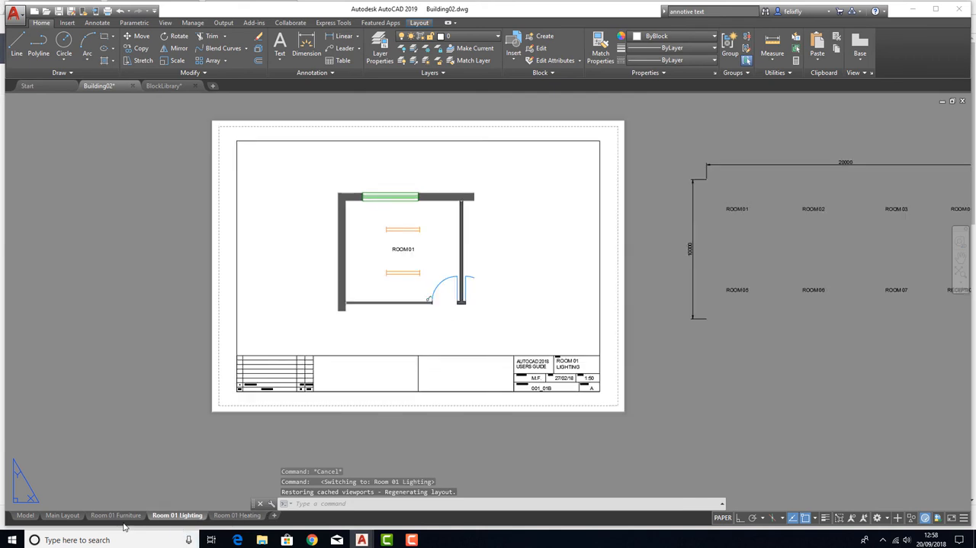
pyautogui.click(116, 515)
pyautogui.click(62, 516)
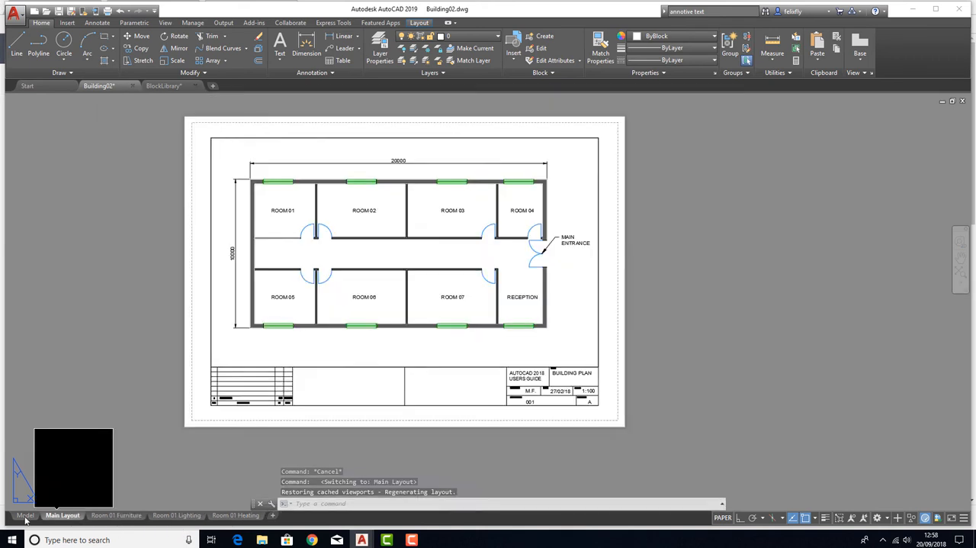
# Inspect the model's rooms up close and check them against the three Room 01 sheets and the building plan sheet
pyautogui.click(25, 516)
pyautogui.scroll(2, 245, 149)
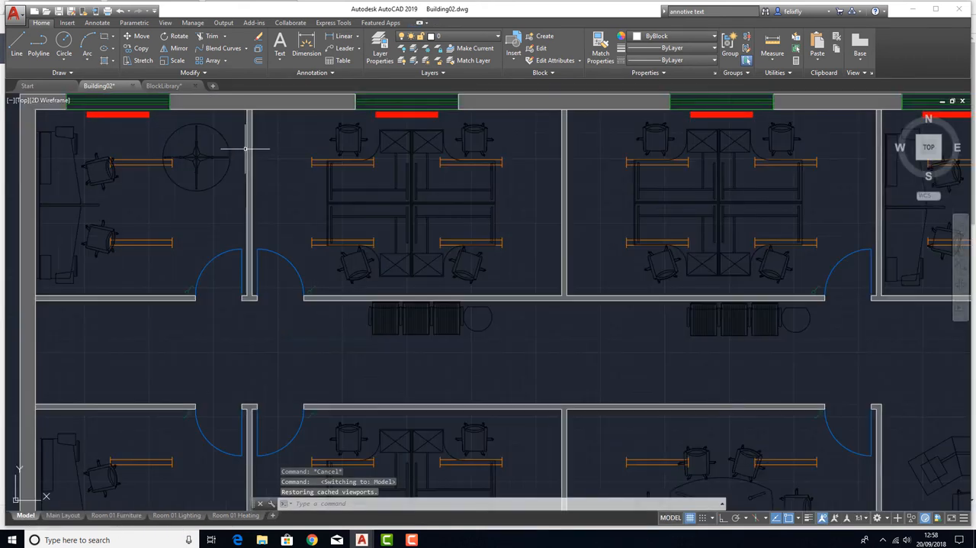
pyautogui.scroll(-2, 242, 220)
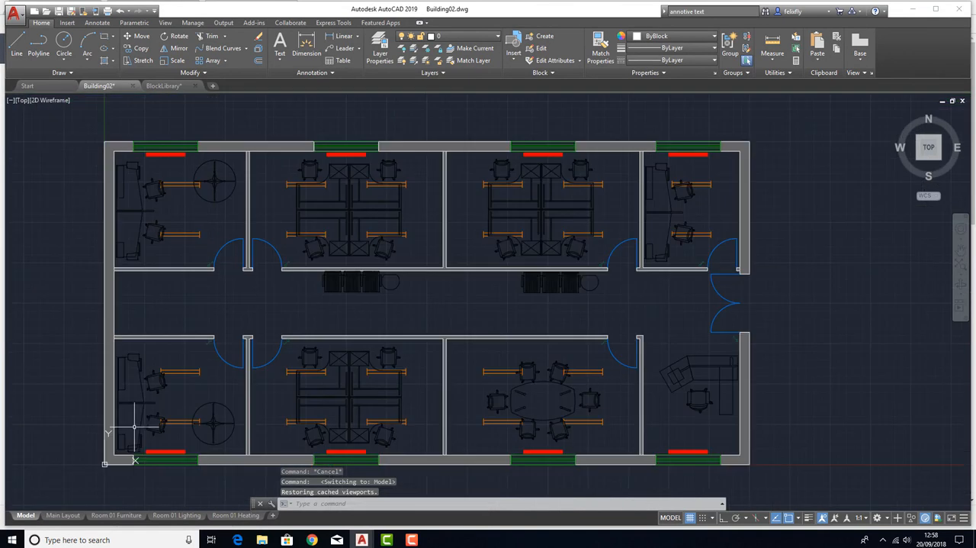
pyautogui.click(116, 516)
pyautogui.click(177, 515)
pyautogui.click(236, 516)
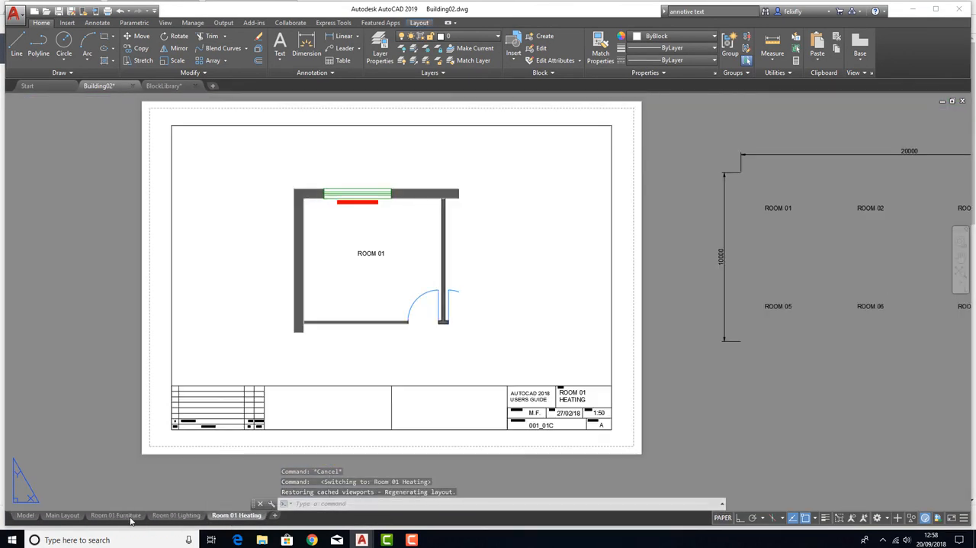
pyautogui.click(116, 515)
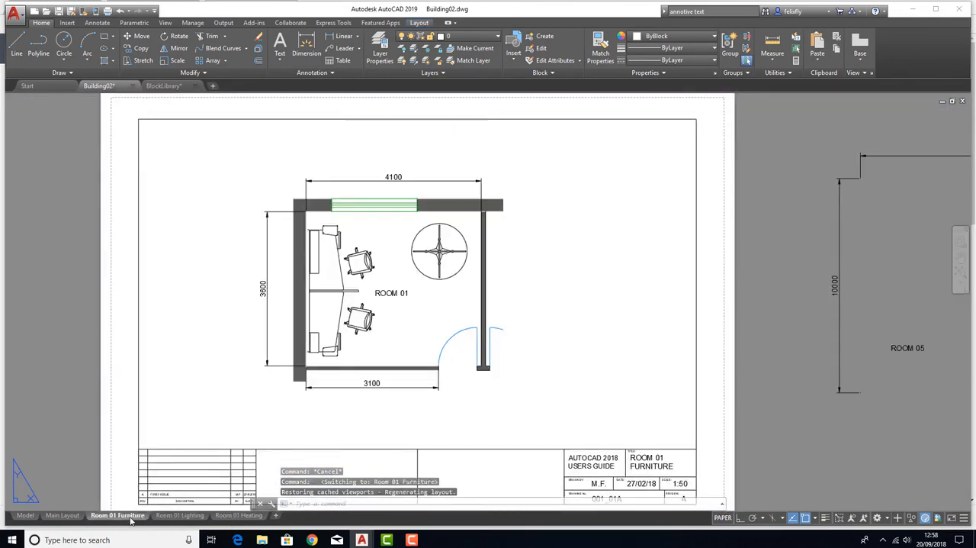
pyautogui.click(61, 516)
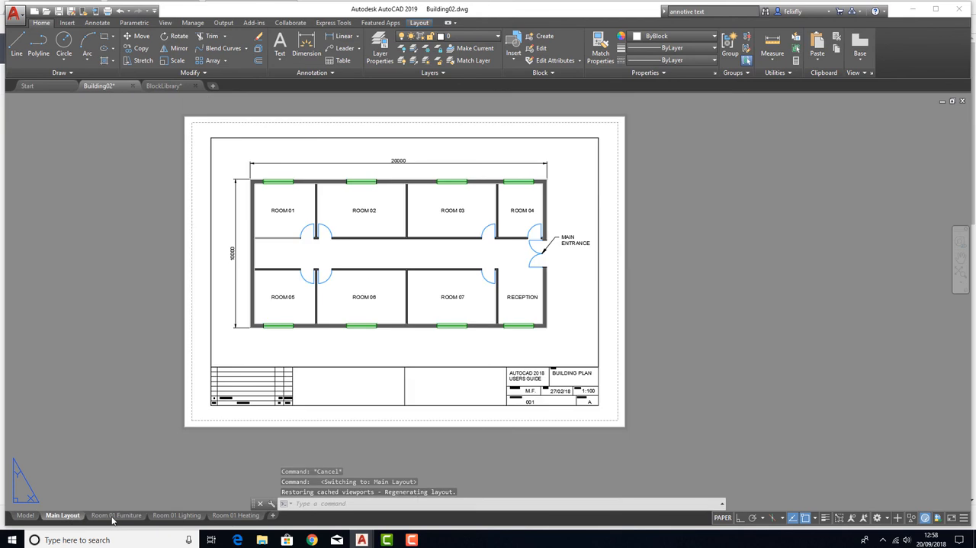
# Review the dimensions, room label and title block on the Room 01 Furniture sheet alongside the Lighting, Heating and Main Layout sheets
pyautogui.click(114, 515)
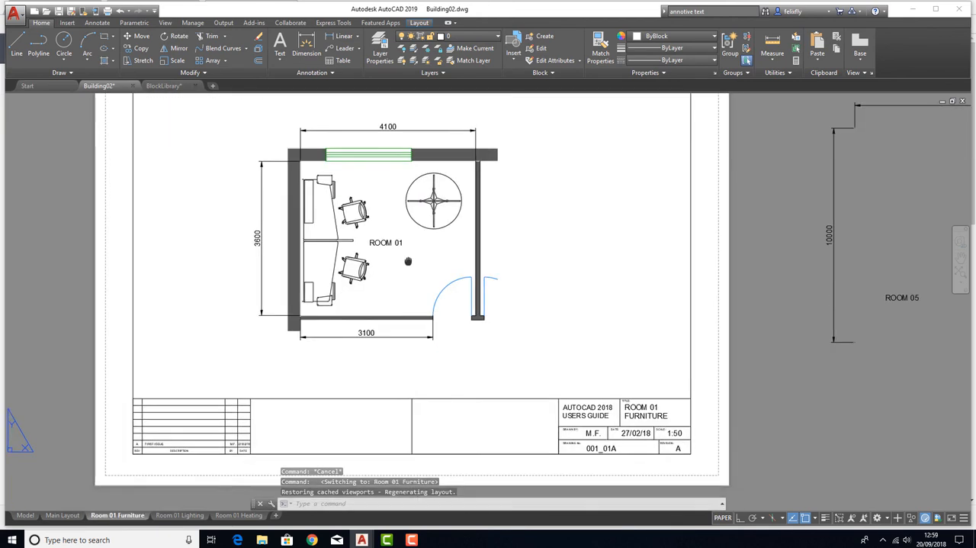
pyautogui.scroll(-3, 398, 279)
pyautogui.scroll(3, 398, 279)
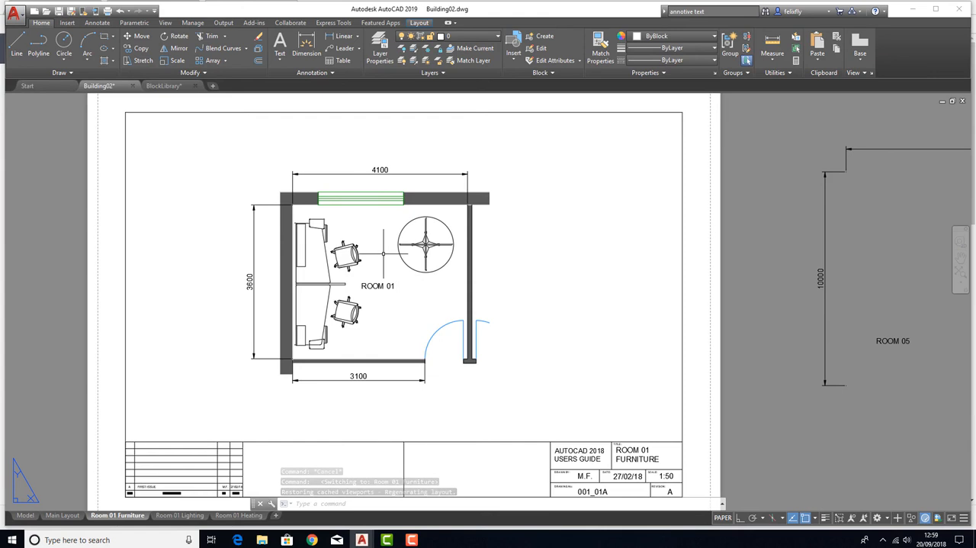
pyautogui.click(183, 515)
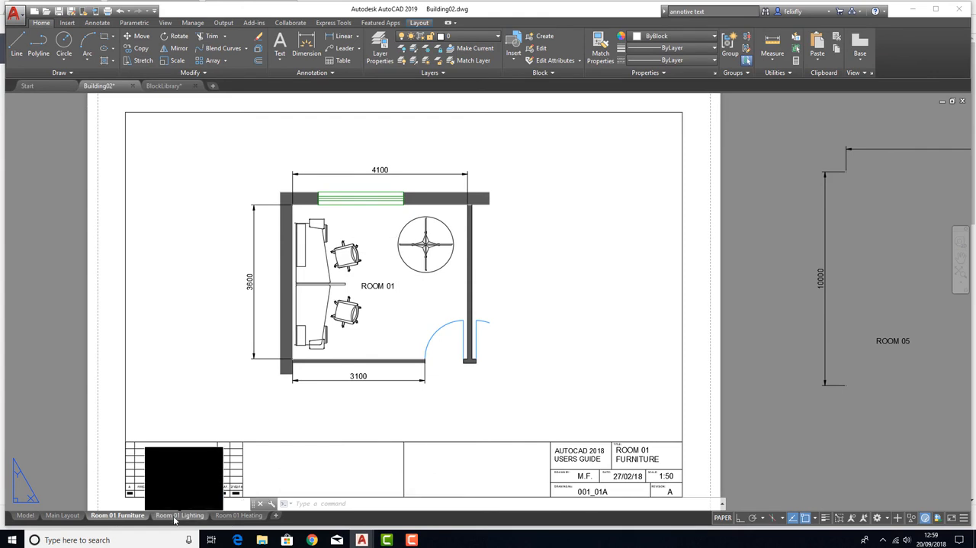
pyautogui.click(234, 516)
pyautogui.click(179, 516)
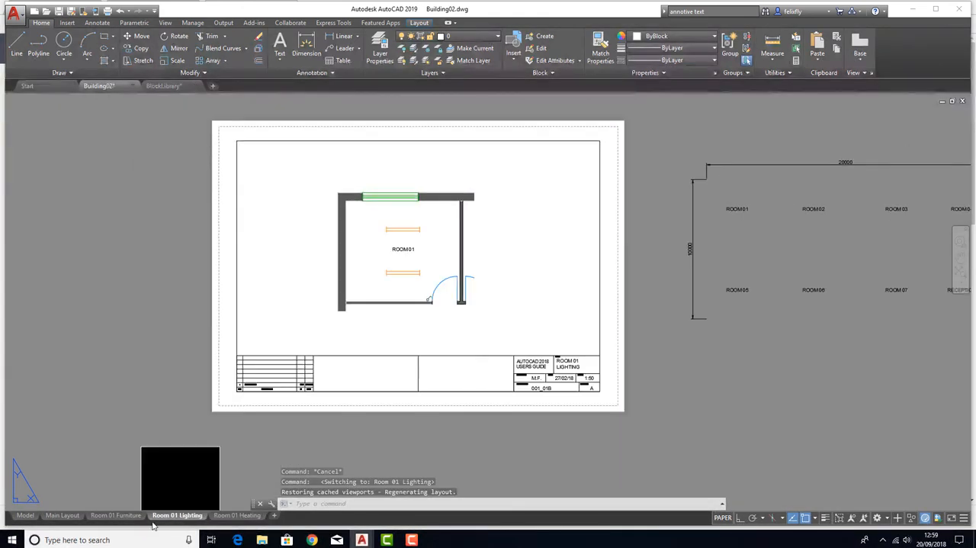
pyautogui.click(118, 516)
pyautogui.click(63, 516)
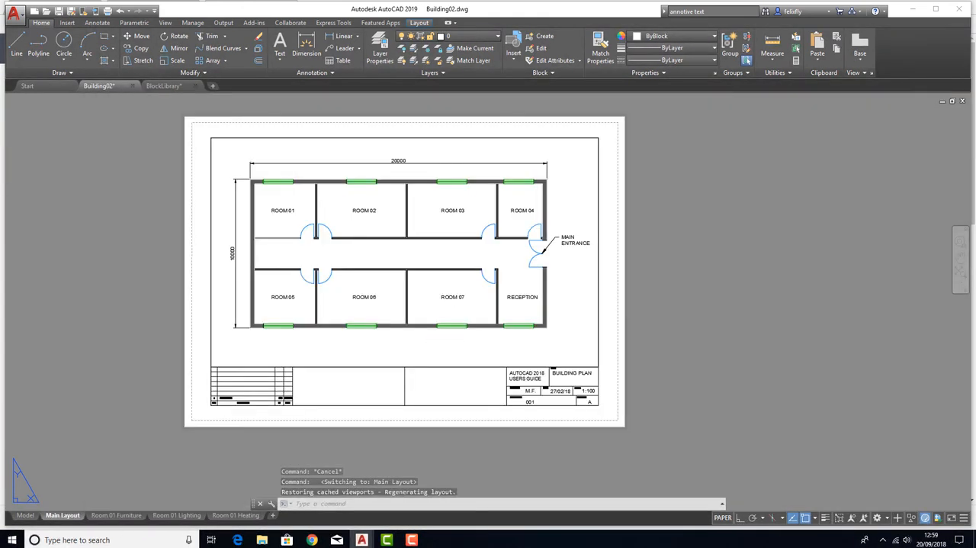
pyautogui.click(118, 516)
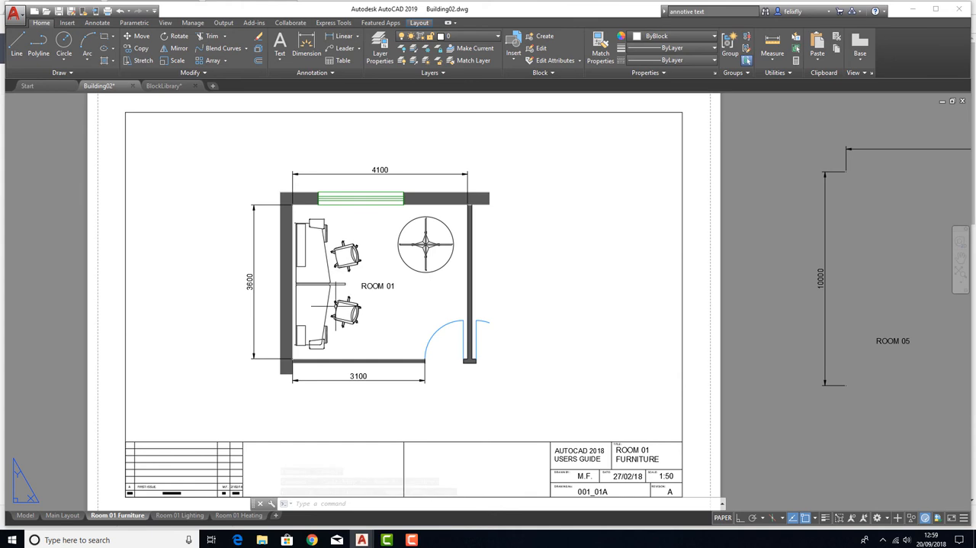
pyautogui.click(61, 516)
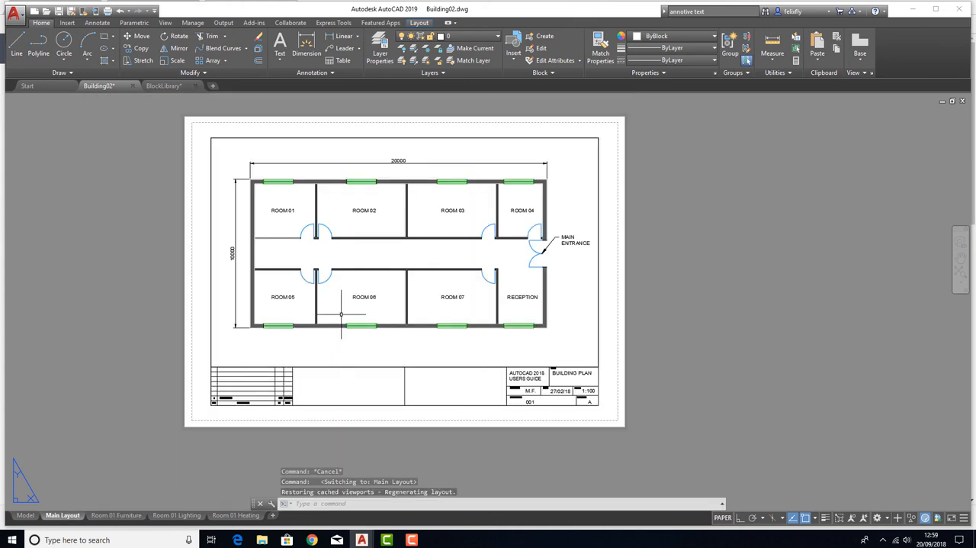
pyautogui.moveTo(495, 253); pyautogui.dragTo(450, 257, button='middle')
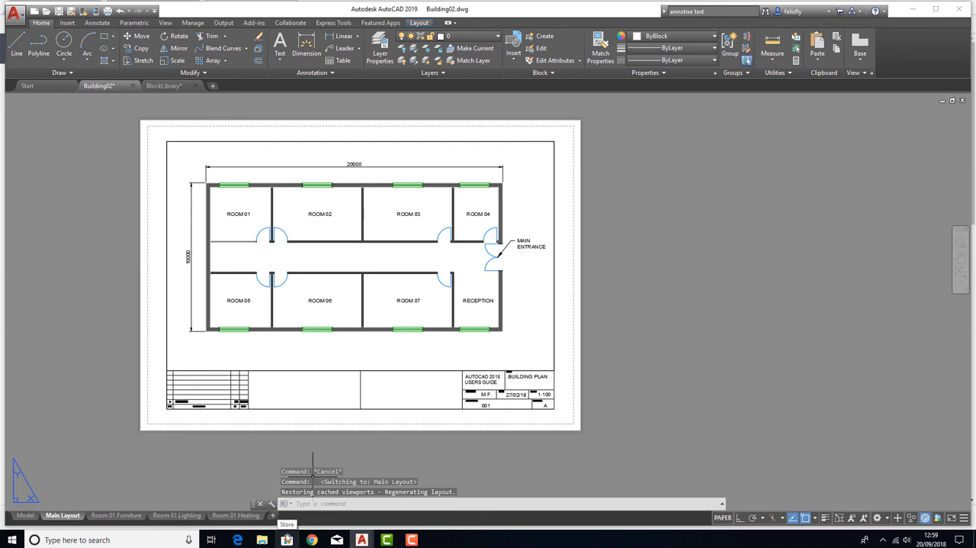
pyautogui.click(116, 516)
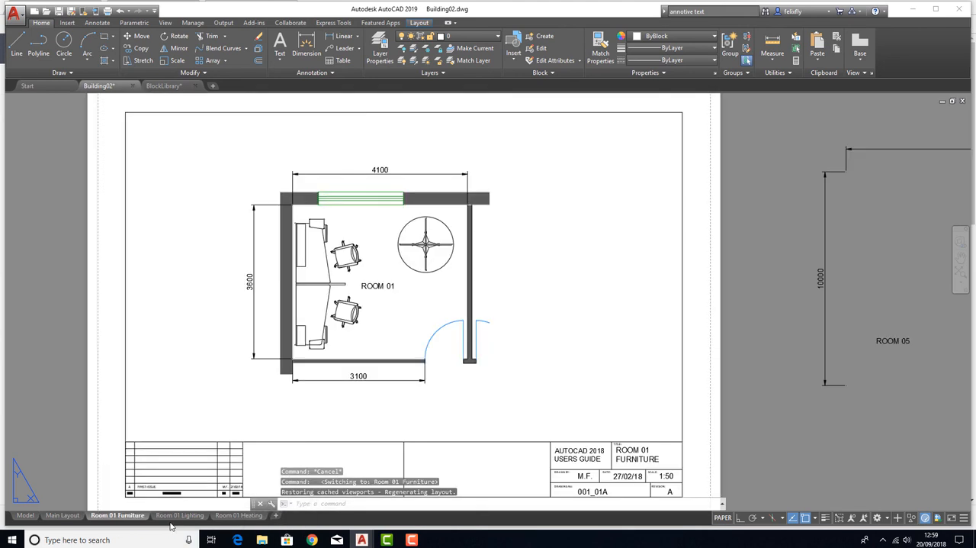